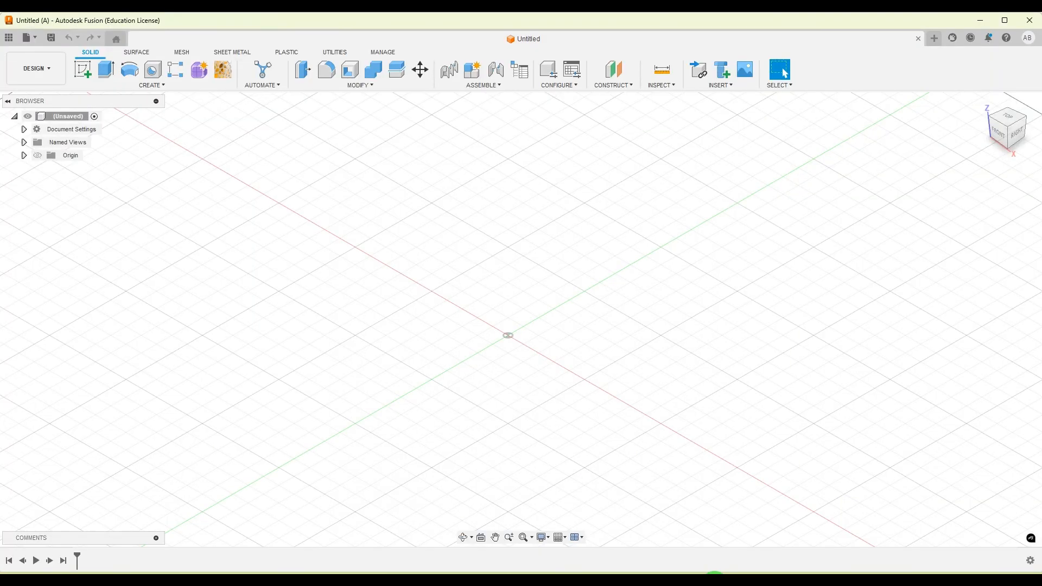
Start a sketch on the vertical YZ plane and draw a rectangle about 100 mm by 50 mm from the origin.
{"action": "left_click", "coordinate": [83, 69]}
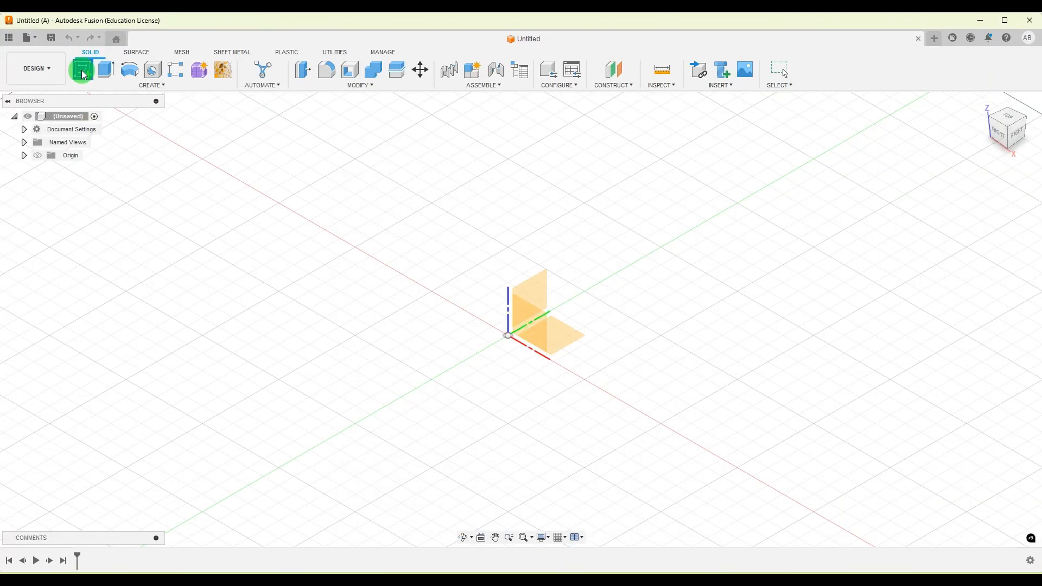
{"action": "left_click", "coordinate": [542, 281]}
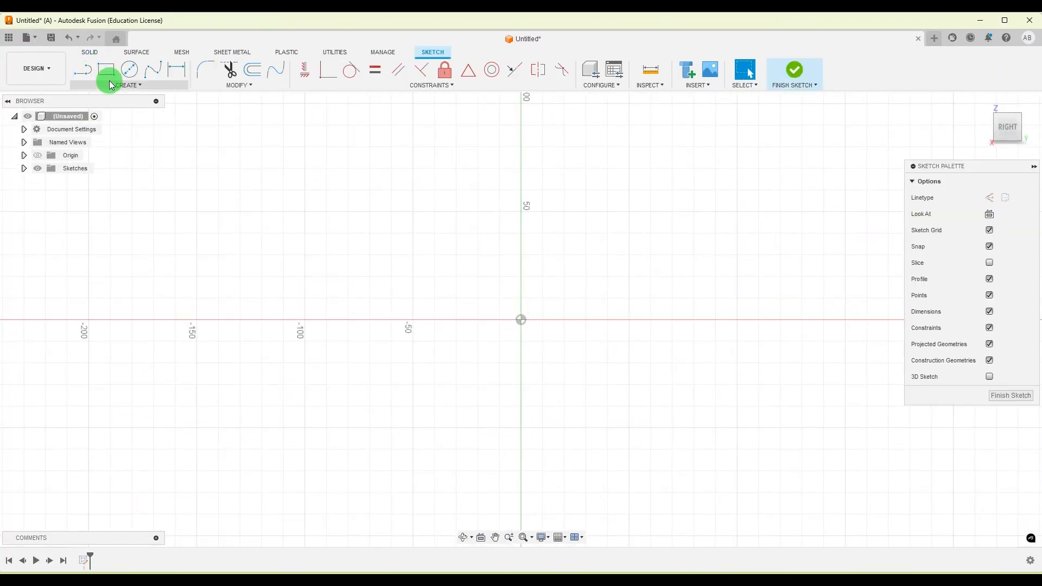
{"action": "left_click", "coordinate": [107, 69]}
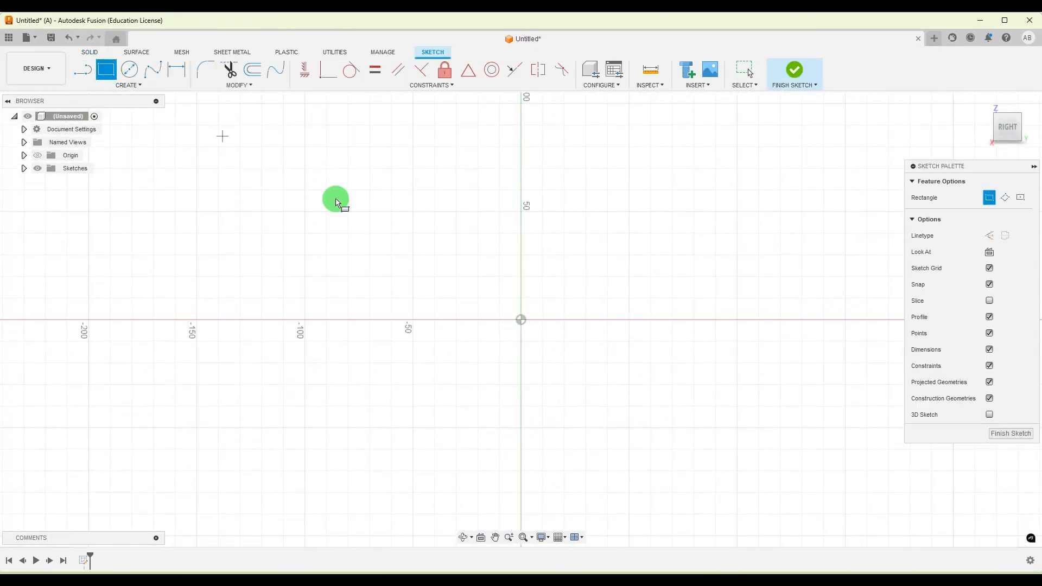
{"action": "left_click", "coordinate": [521, 320]}
{"action": "left_click", "coordinate": [737, 211]}
{"action": "key", "text": "Escape"}
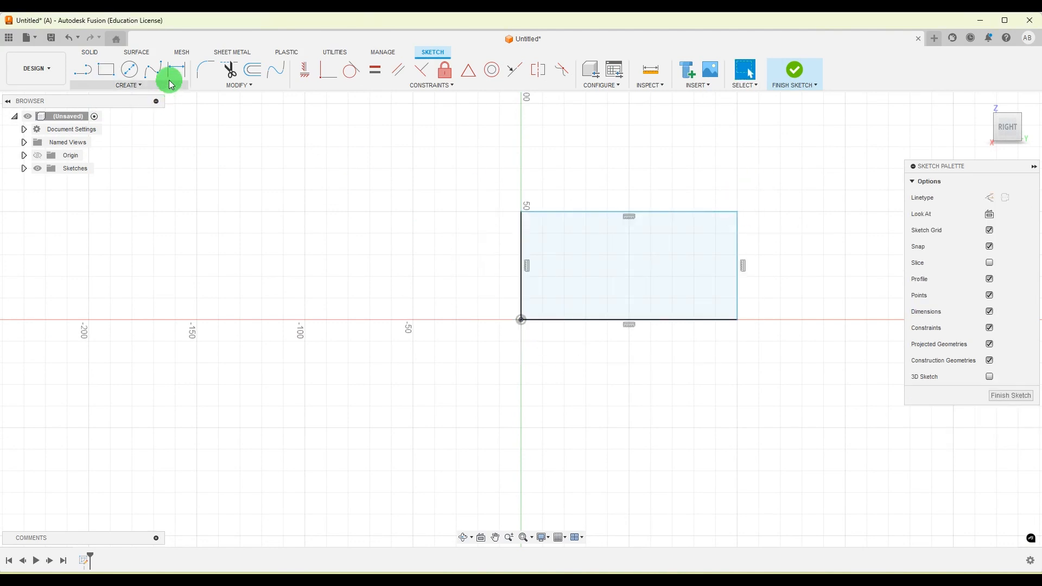
Dimension the rectangle to 90 mm wide and 50 mm high.
{"action": "left_click", "coordinate": [170, 84]}
{"action": "left_click", "coordinate": [651, 320]}
{"action": "left_click", "coordinate": [626, 361]}
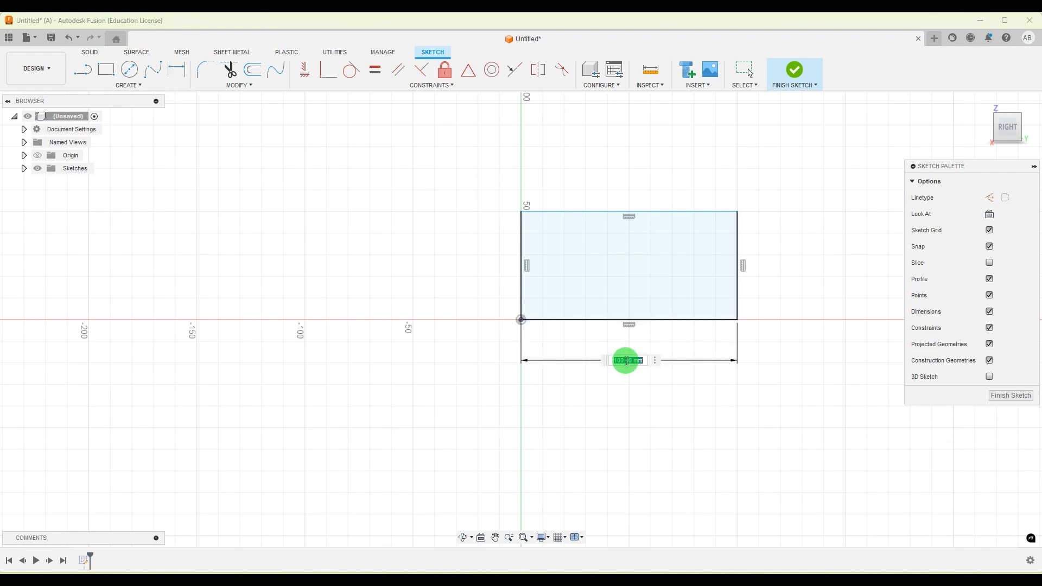
{"action": "type", "text": "90"}
{"action": "key", "text": "Return"}
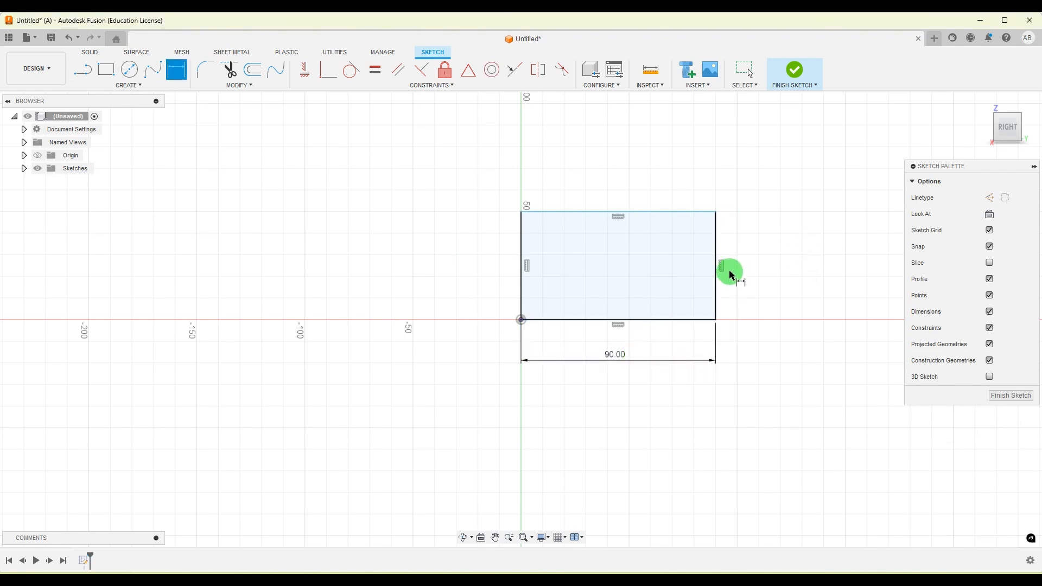
{"action": "left_click", "coordinate": [717, 255]}
{"action": "left_click", "coordinate": [756, 263]}
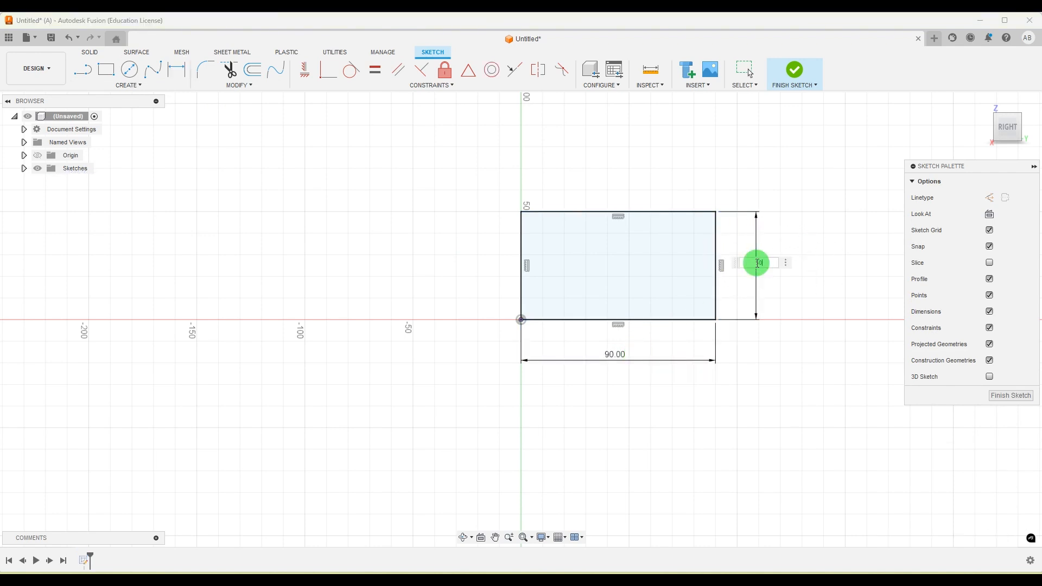
{"action": "left_click", "coordinate": [1009, 395]}
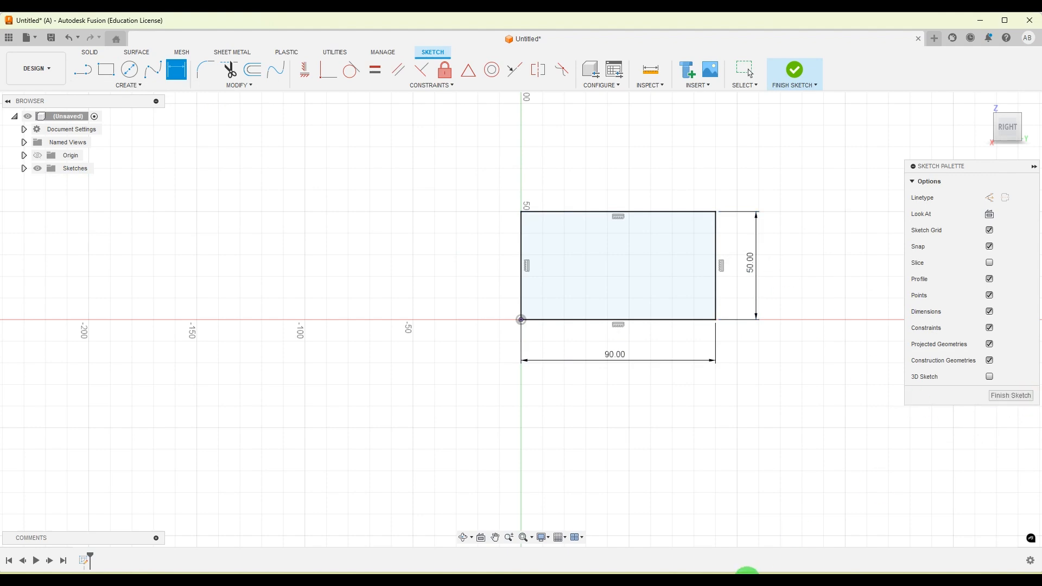
Check the reference drawing 185.jpg and sketch a two-line notch about 40 mm by 20 mm in the rectangle's lower-left corner.
{"action": "left_click", "coordinate": [747, 571]}
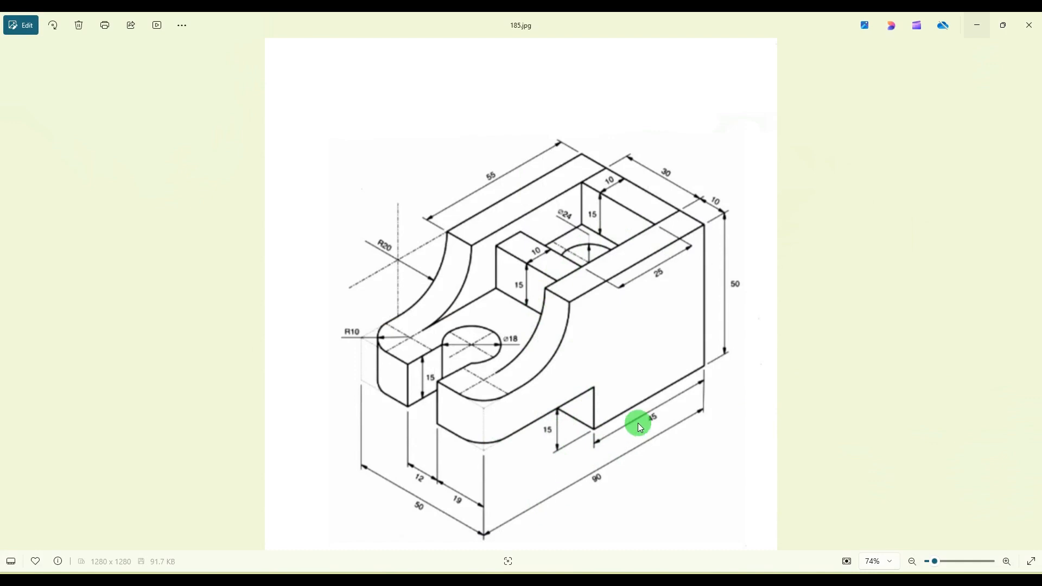
{"action": "left_click", "coordinate": [704, 563]}
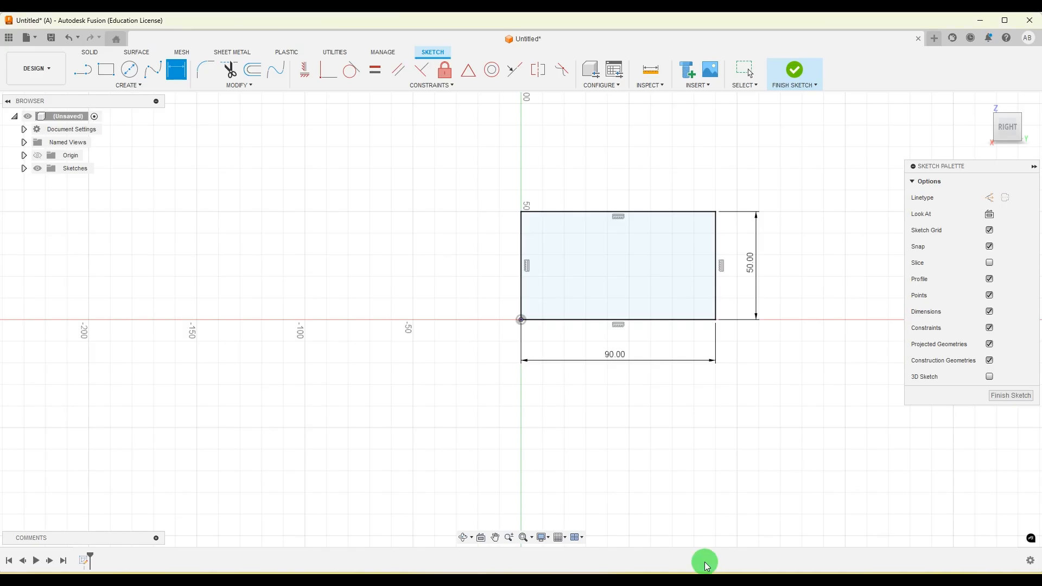
{"action": "left_click", "coordinate": [84, 69]}
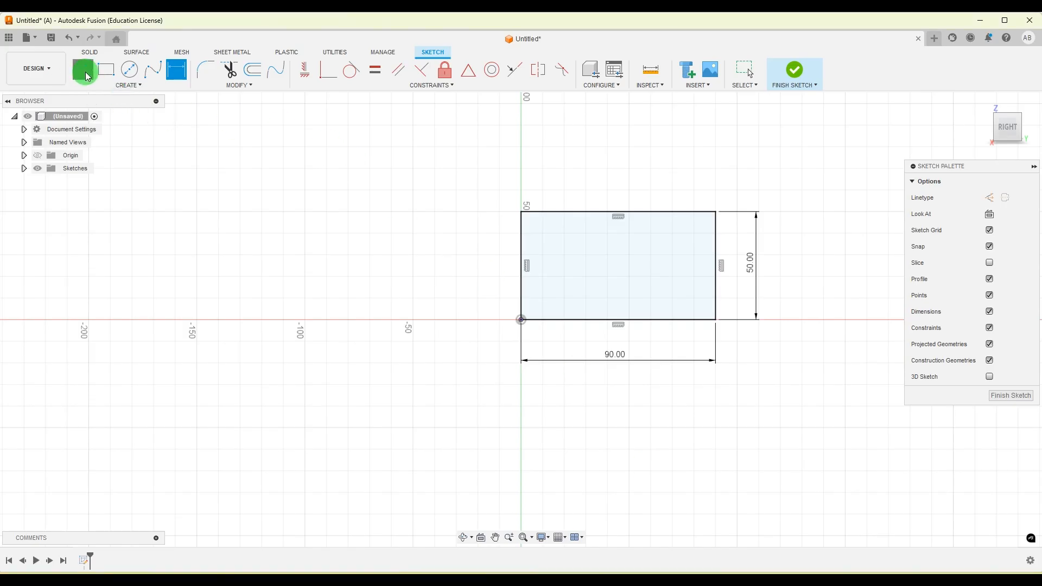
{"action": "left_click", "coordinate": [523, 277]}
{"action": "left_click", "coordinate": [608, 277]}
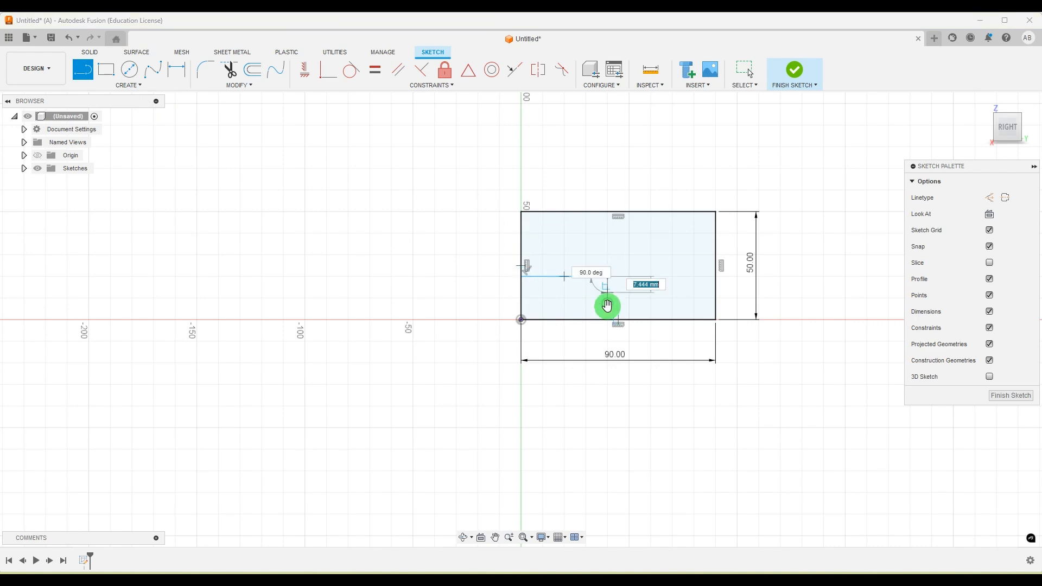
{"action": "left_click", "coordinate": [607, 320]}
{"action": "key", "text": "Escape"}
Dimension the lower notch's vertical line 45 mm from the rectangle's right edge.
{"action": "left_click", "coordinate": [174, 75]}
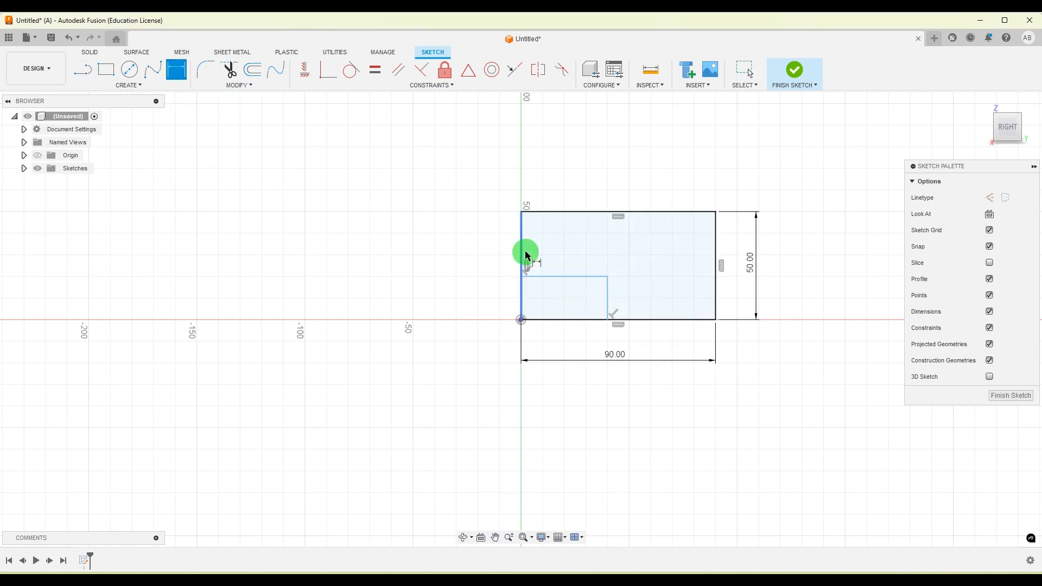
{"action": "left_click", "coordinate": [607, 296]}
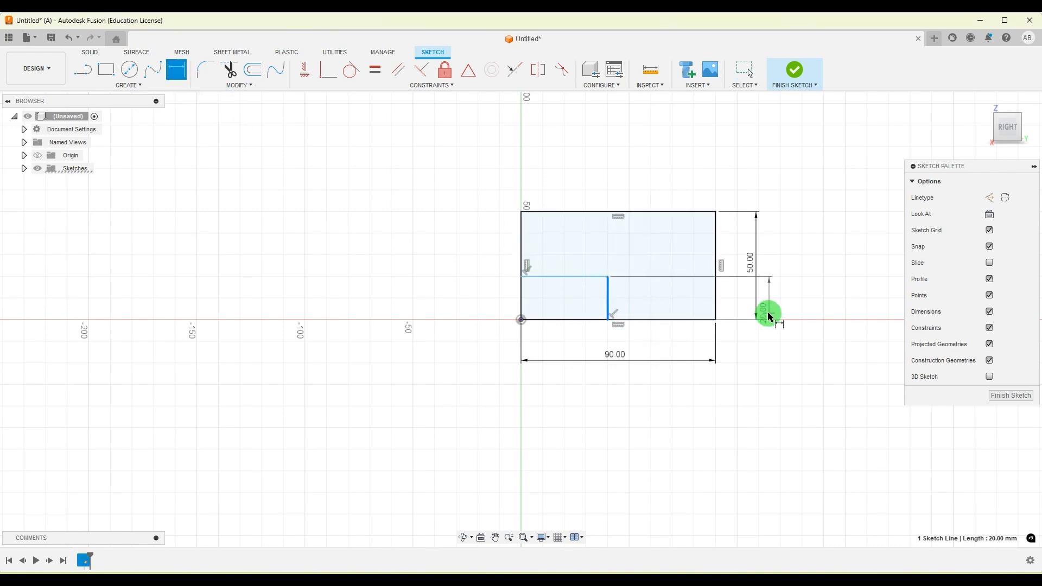
{"action": "left_click", "coordinate": [715, 303]}
{"action": "left_click", "coordinate": [669, 339]}
{"action": "type", "text": "45"}
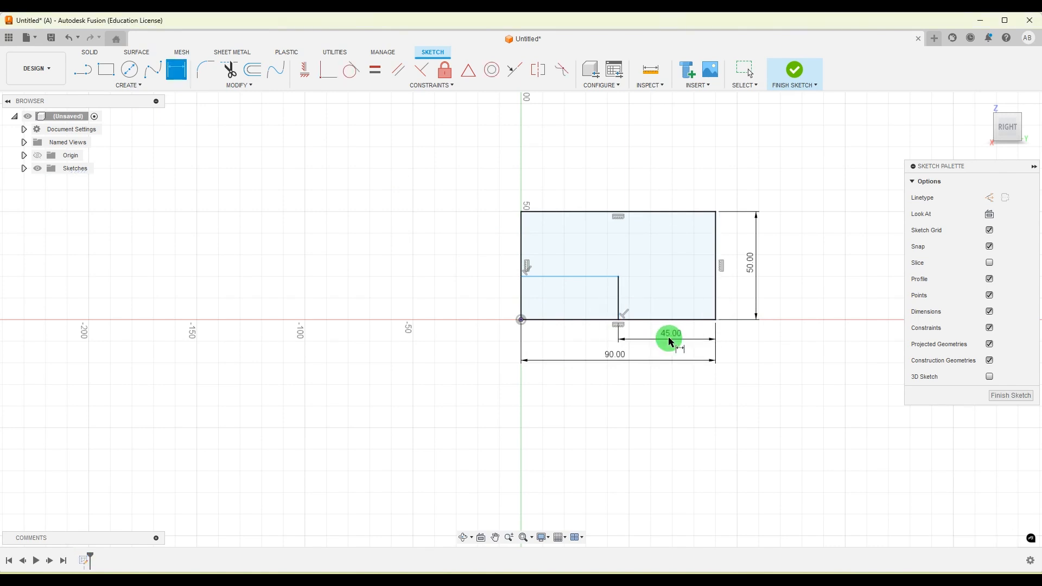
{"action": "key", "text": "Return"}
Set the lower notch's height to 15 mm above the rectangle's bottom edge.
{"action": "left_click", "coordinate": [540, 319]}
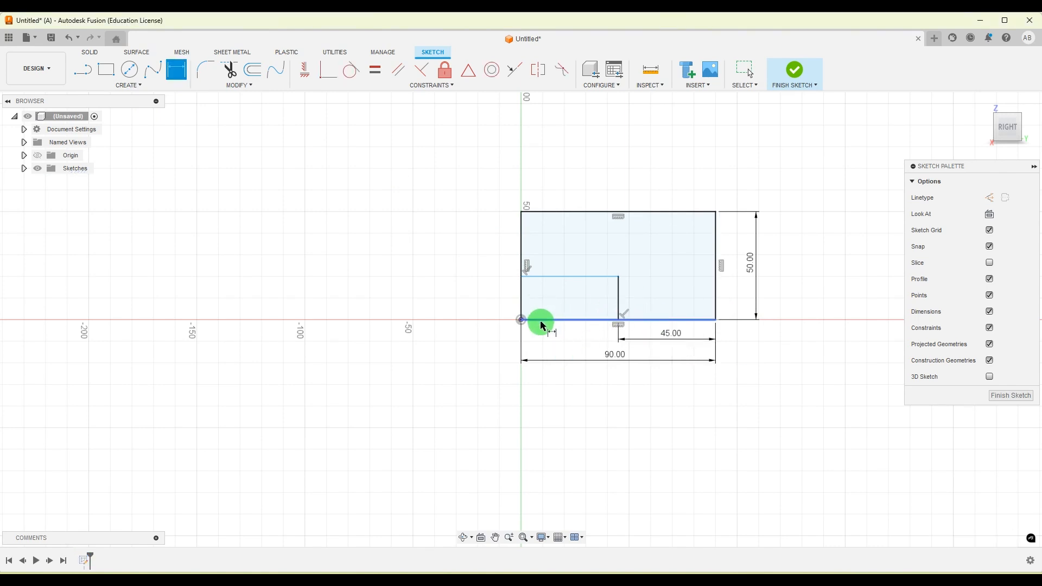
{"action": "left_click", "coordinate": [549, 277]}
{"action": "left_click", "coordinate": [491, 307]}
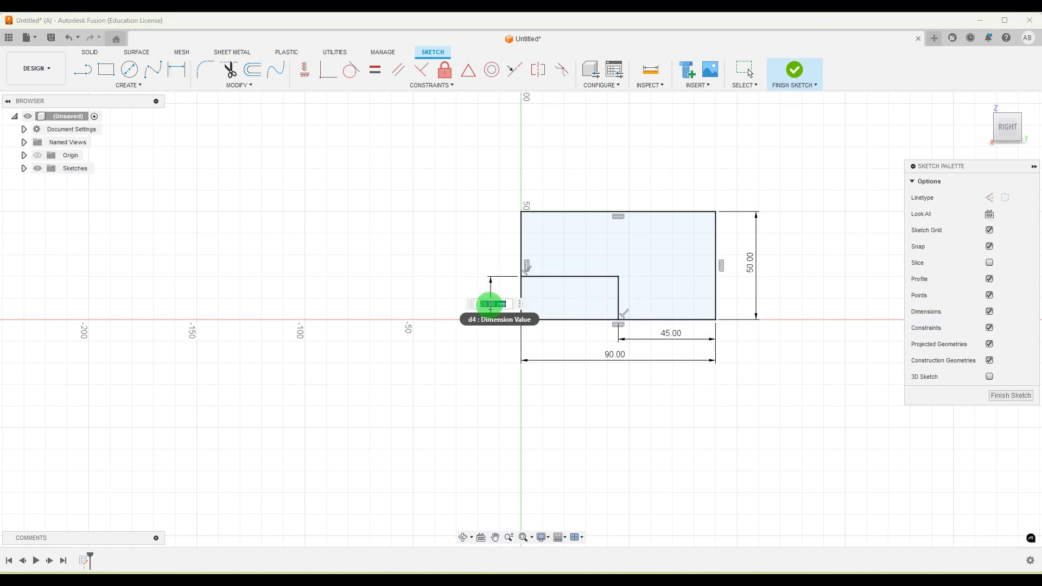
{"action": "type", "text": "15"}
{"action": "key", "text": "Return"}
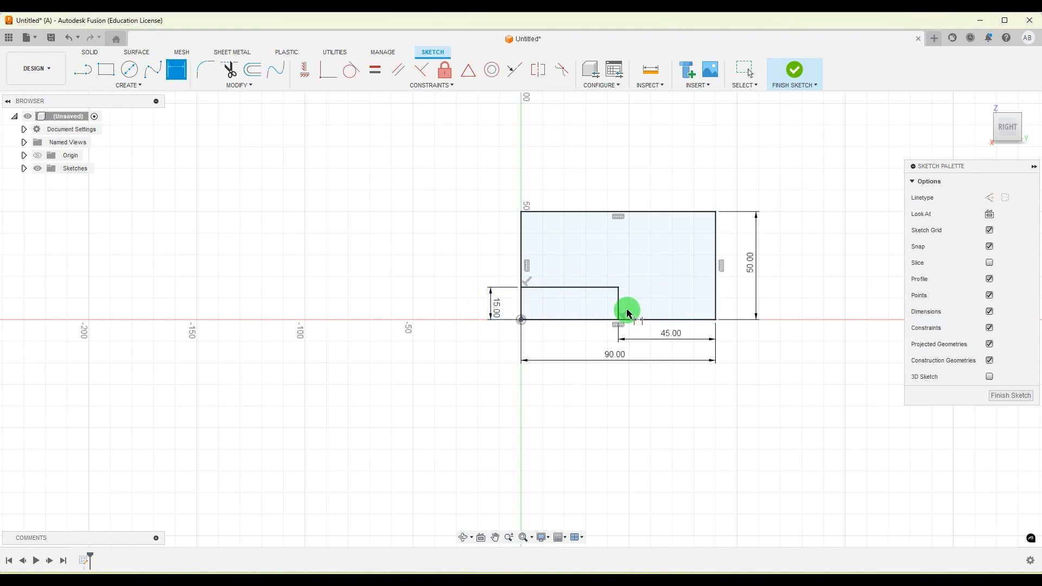
Check the reference drawing and sketch a two-line notch about 35 mm by 20 mm in the rectangle's upper-left corner.
{"action": "scroll", "coordinate": [790, 249], "scroll_direction": "down", "scroll_amount": 2}
{"action": "scroll", "coordinate": [653, 233], "scroll_direction": "up", "scroll_amount": 4}
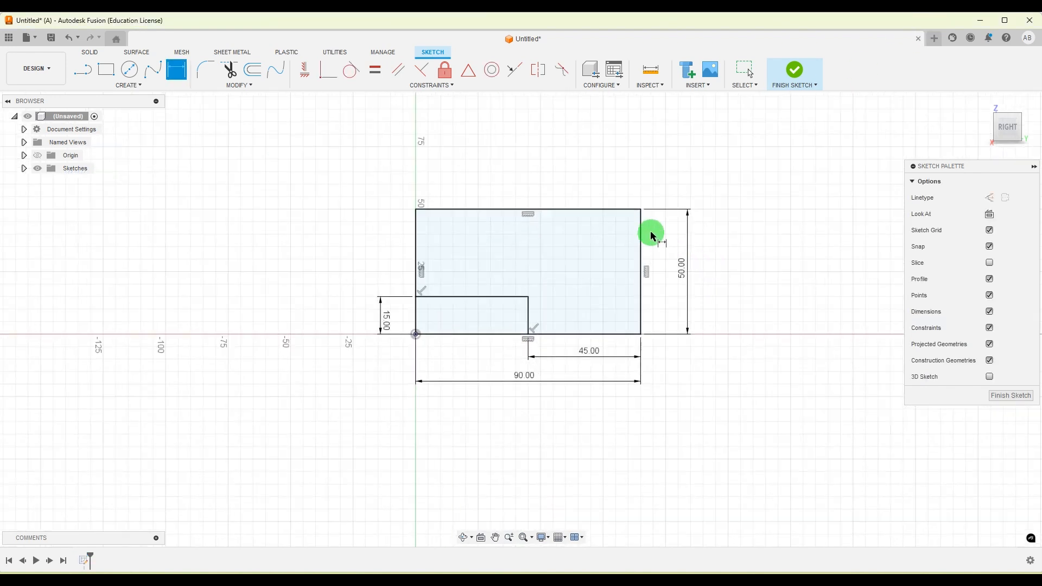
{"action": "key", "text": "alt+Tab"}
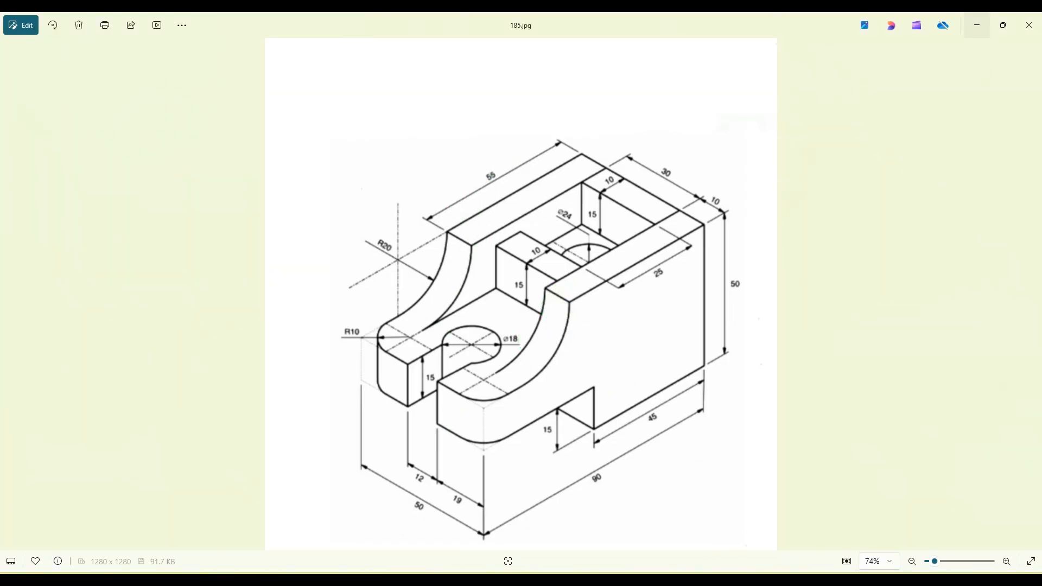
{"action": "key", "text": "alt+Tab"}
{"action": "left_click", "coordinate": [82, 69]}
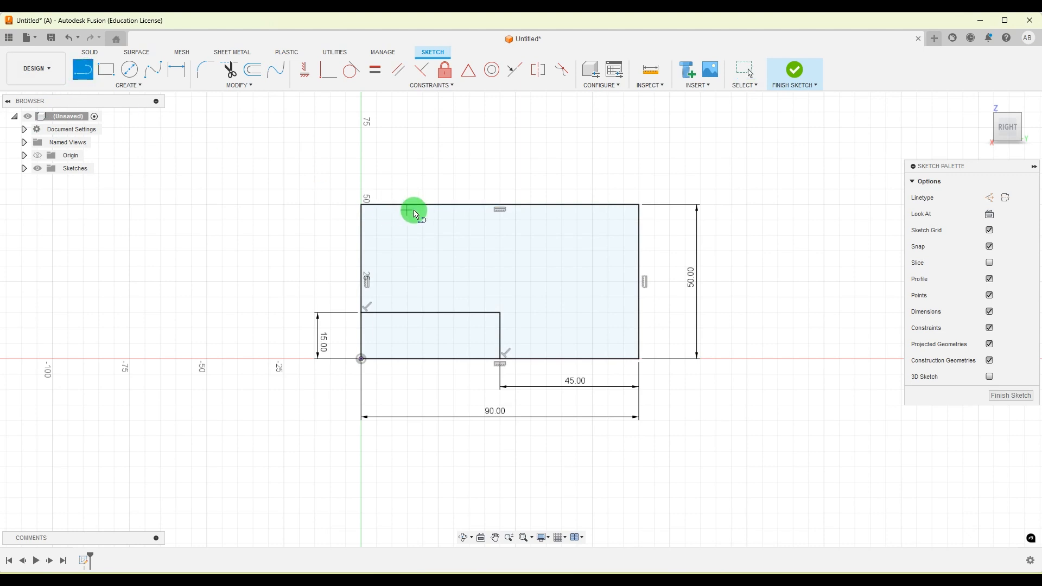
{"action": "left_click", "coordinate": [470, 206]}
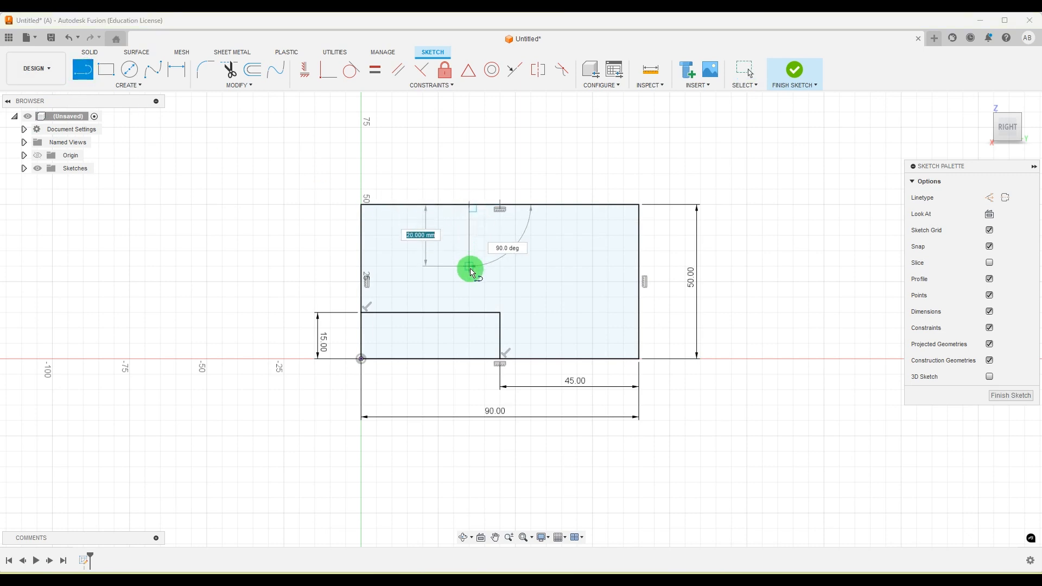
{"action": "left_click", "coordinate": [469, 266]}
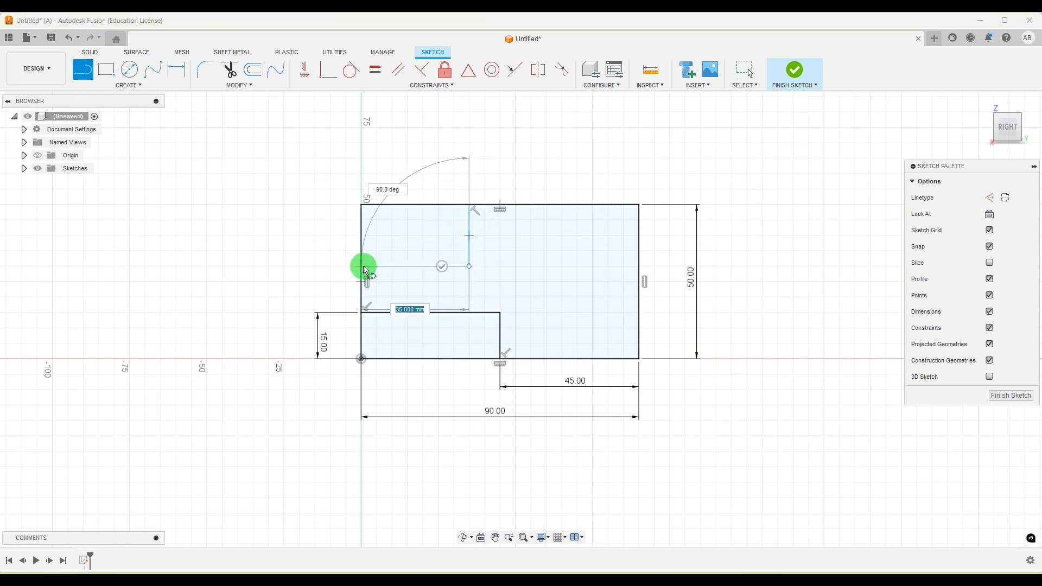
{"action": "left_click", "coordinate": [362, 266]}
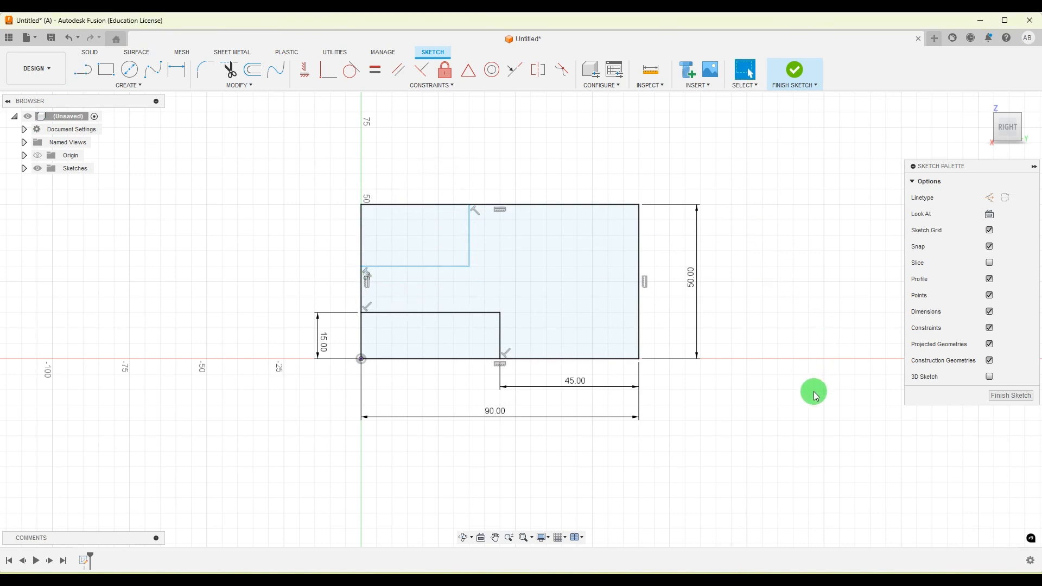
{"action": "key", "text": "Escape"}
Check the reference drawing and dimension the vertical distance between the two notches' horizontal lines as 15 mm.
{"action": "left_click", "coordinate": [743, 584]}
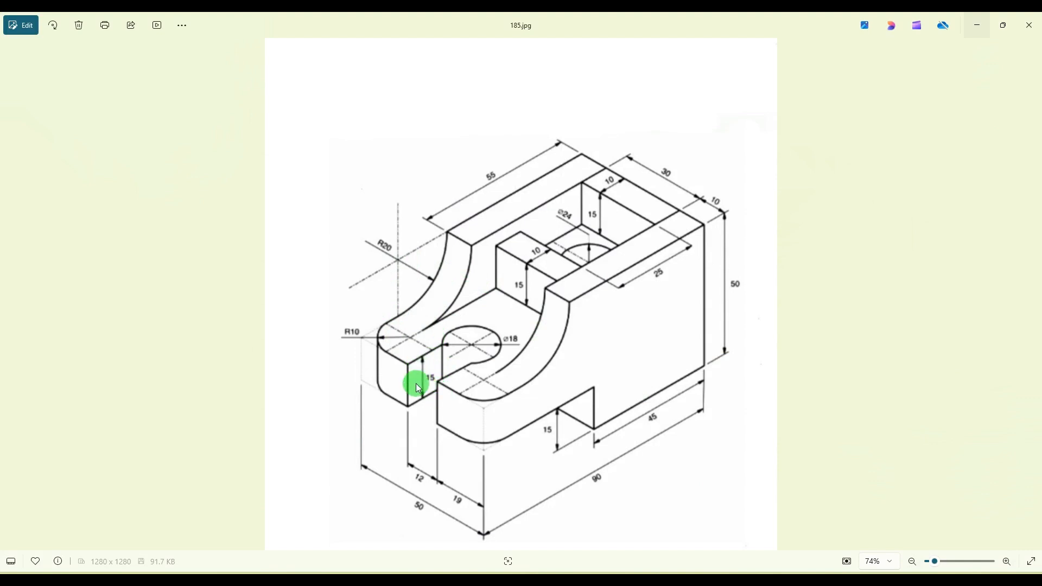
{"action": "left_click", "coordinate": [715, 584]}
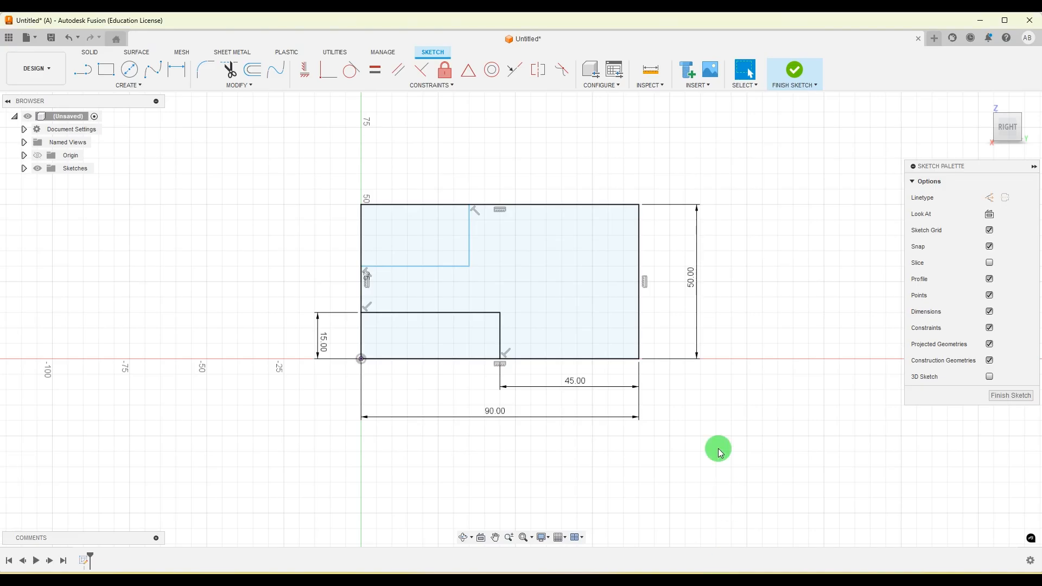
{"action": "left_click", "coordinate": [176, 72]}
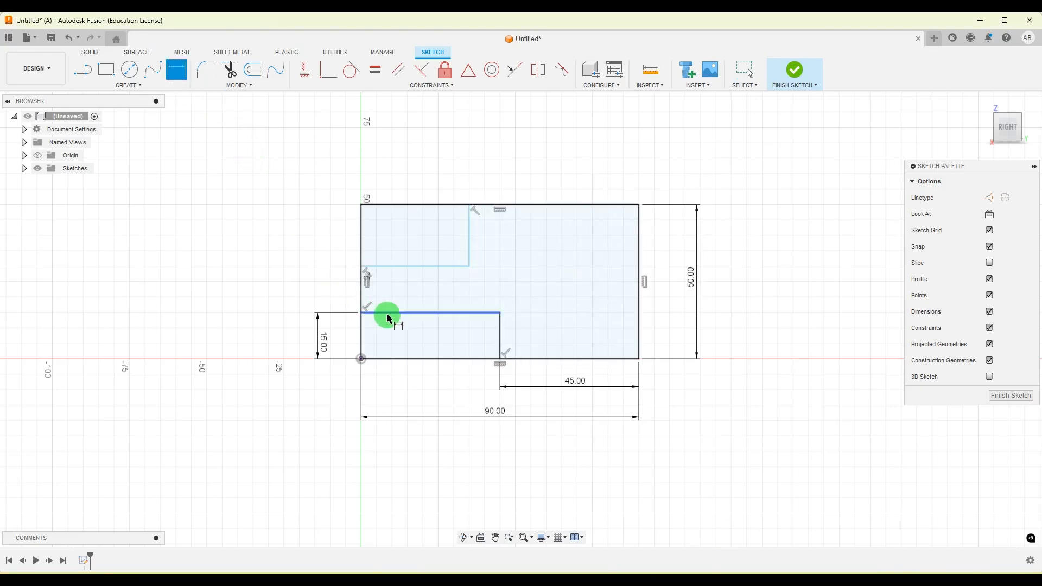
{"action": "left_click", "coordinate": [388, 315]}
{"action": "left_click", "coordinate": [388, 267]}
{"action": "left_click", "coordinate": [322, 293]}
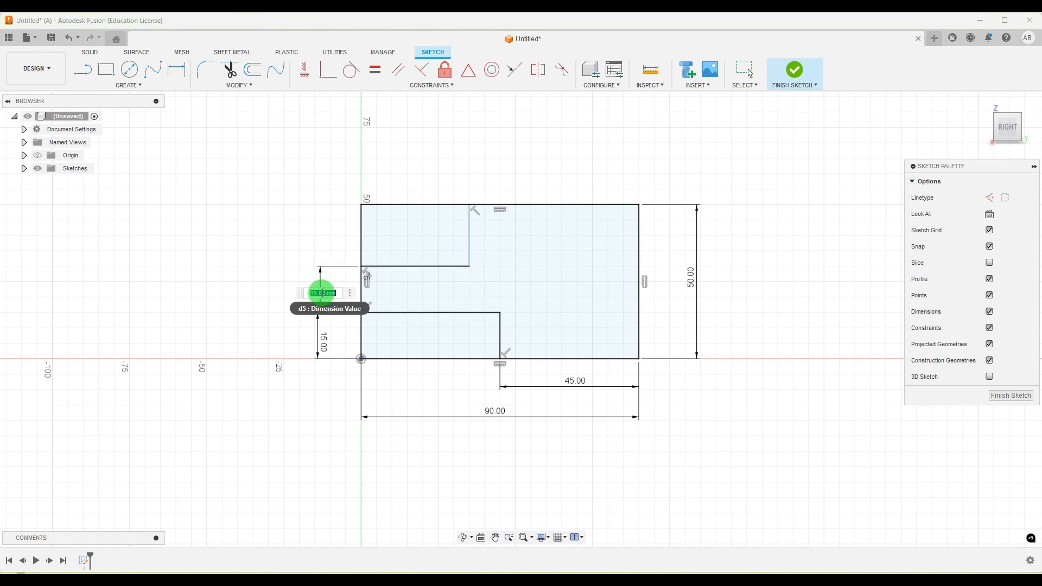
{"action": "key", "text": "Return"}
{"action": "key", "text": "Escape"}
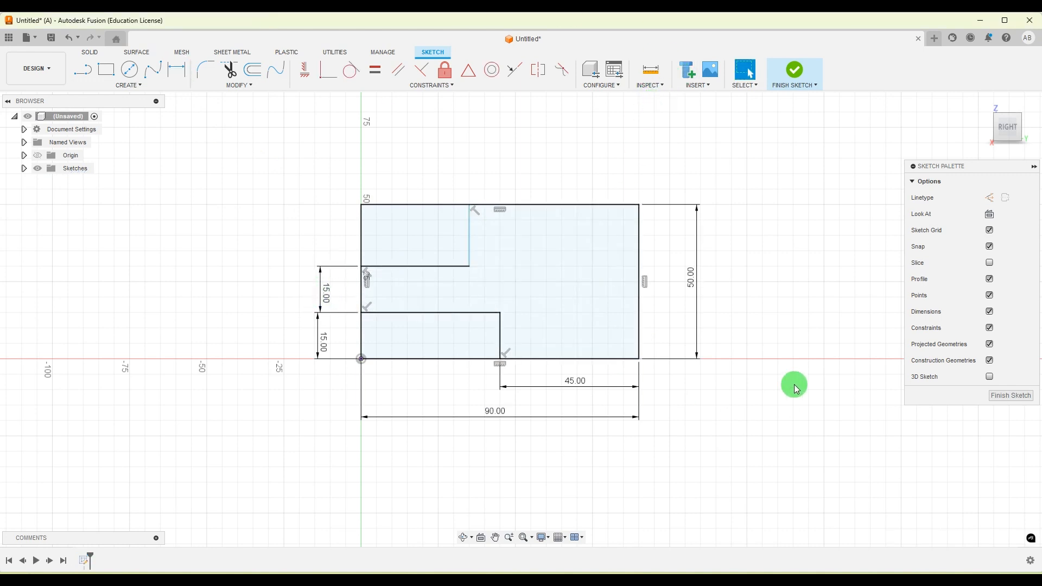
Fillet the inner corner of the upper notch with a 20 mm radius.
{"action": "left_click", "coordinate": [204, 70]}
{"action": "left_click", "coordinate": [452, 266]}
{"action": "left_click", "coordinate": [472, 239]}
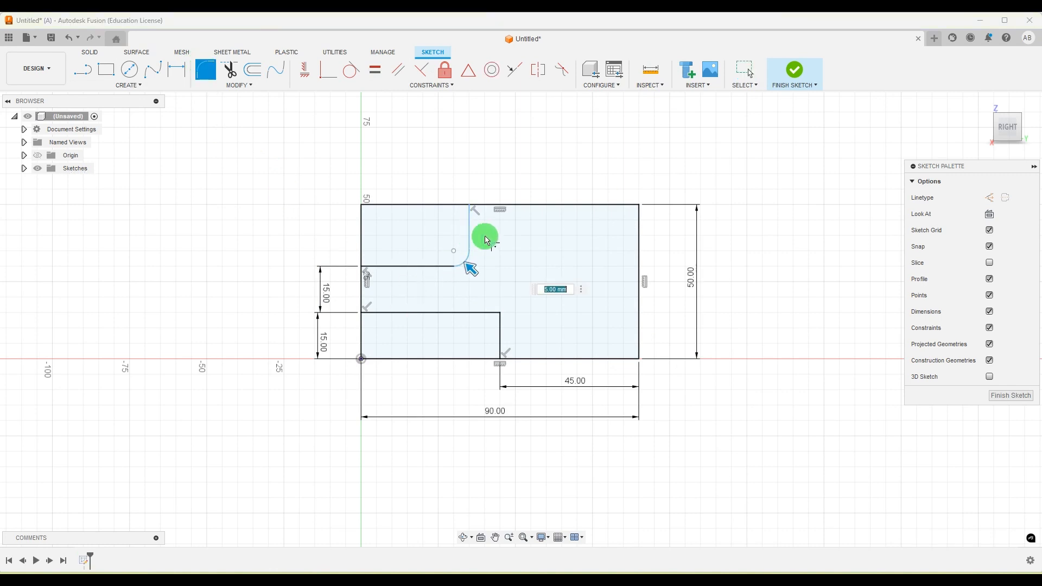
{"action": "key", "text": "Return"}
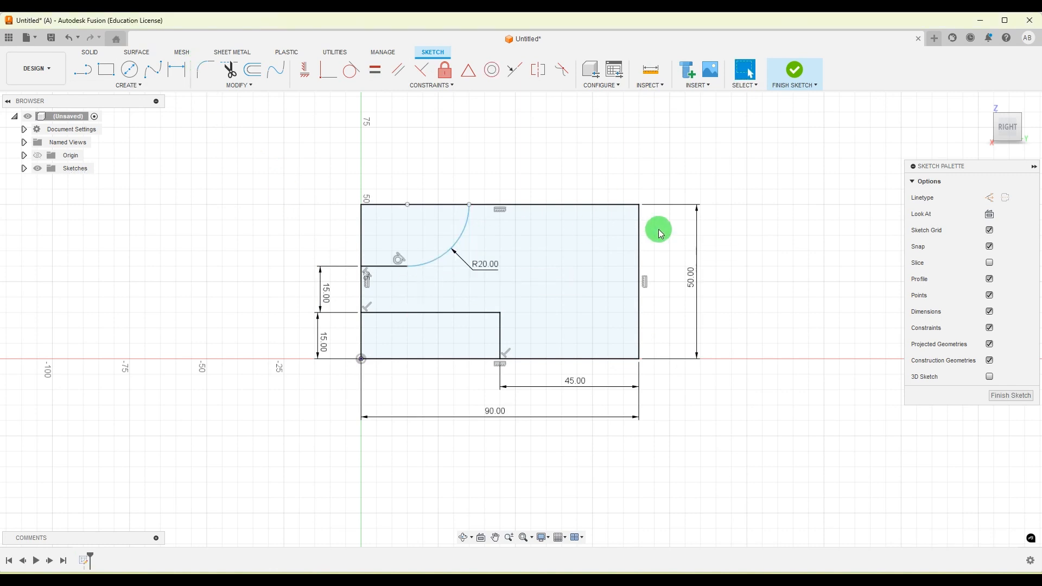
Check the reference drawing and dimension the horizontal distance from the fillet arc's upper end to the rectangle's right edge as 55 mm.
{"action": "left_click", "coordinate": [705, 578]}
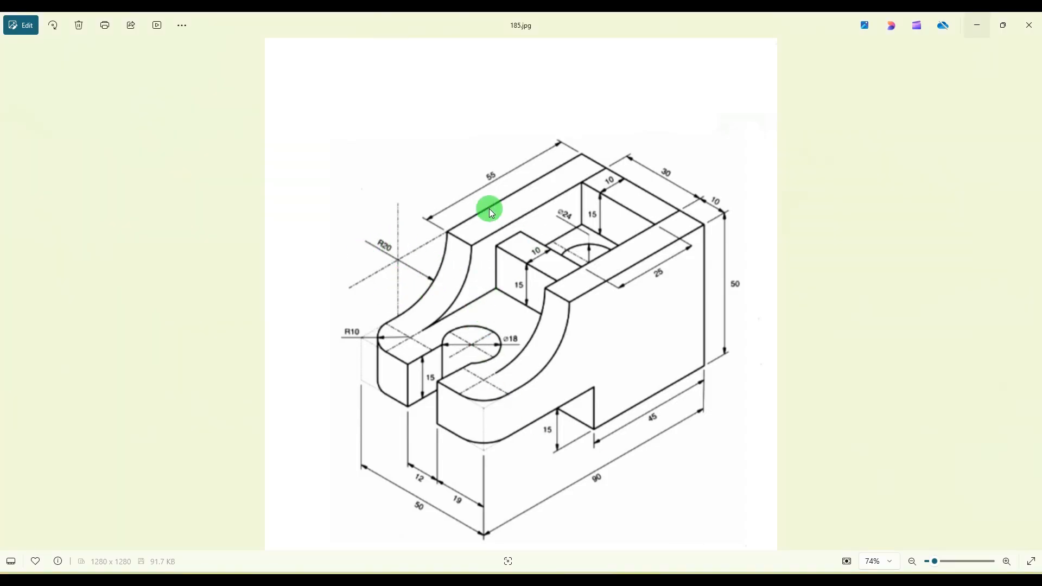
{"action": "left_click", "coordinate": [712, 580]}
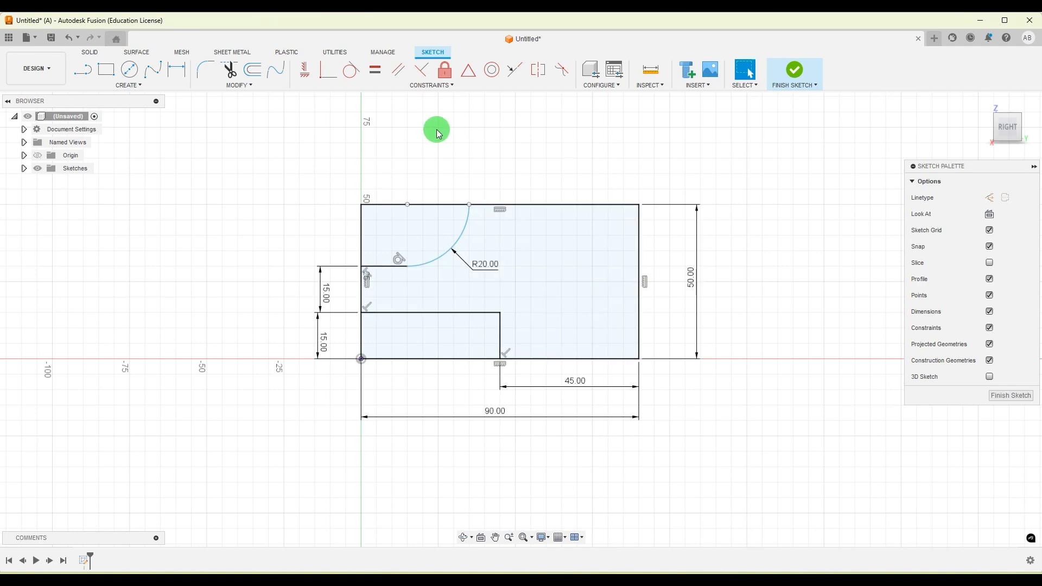
{"action": "left_click", "coordinate": [180, 69]}
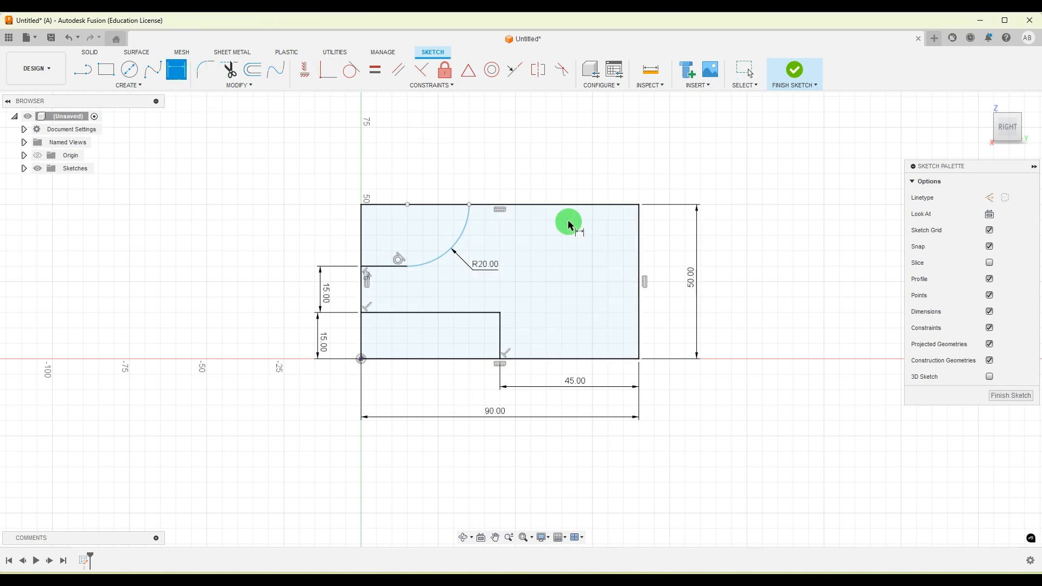
{"action": "left_click", "coordinate": [638, 219]}
{"action": "left_click", "coordinate": [469, 204]}
{"action": "left_click", "coordinate": [572, 154]}
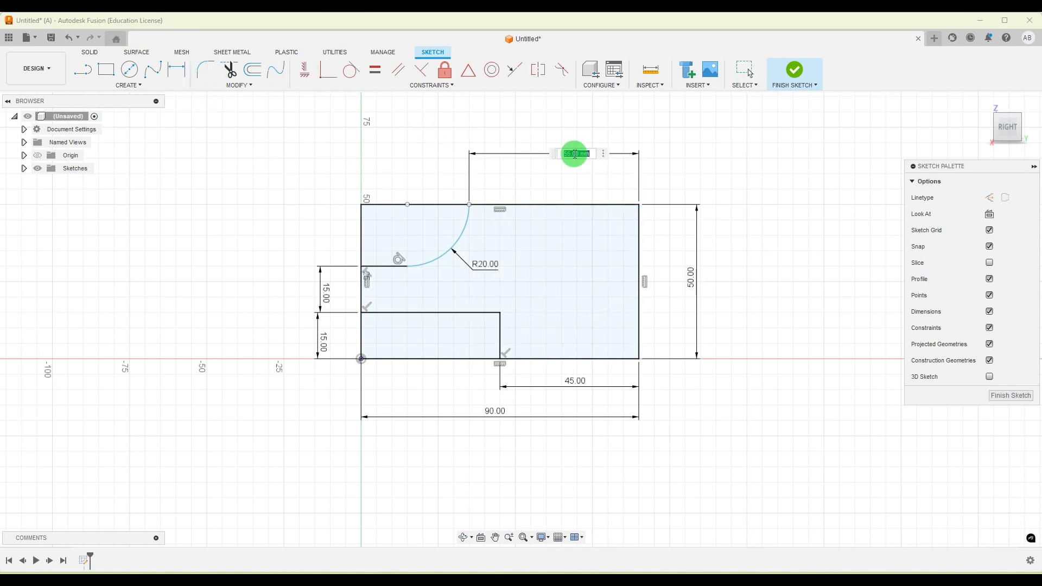
{"action": "type", "text": "50"}
{"action": "key", "text": "Return"}
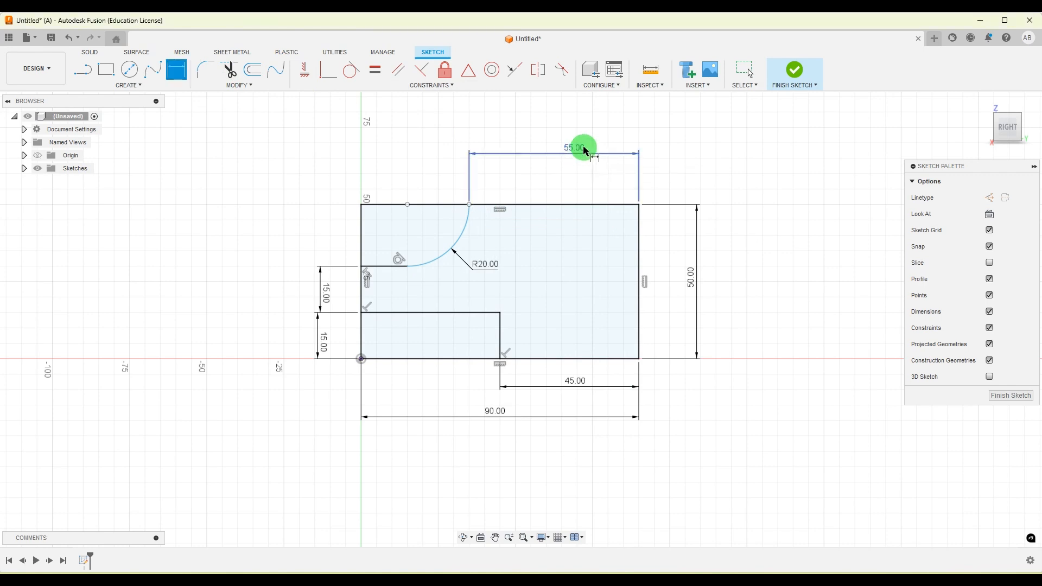
{"action": "key", "text": "Escape"}
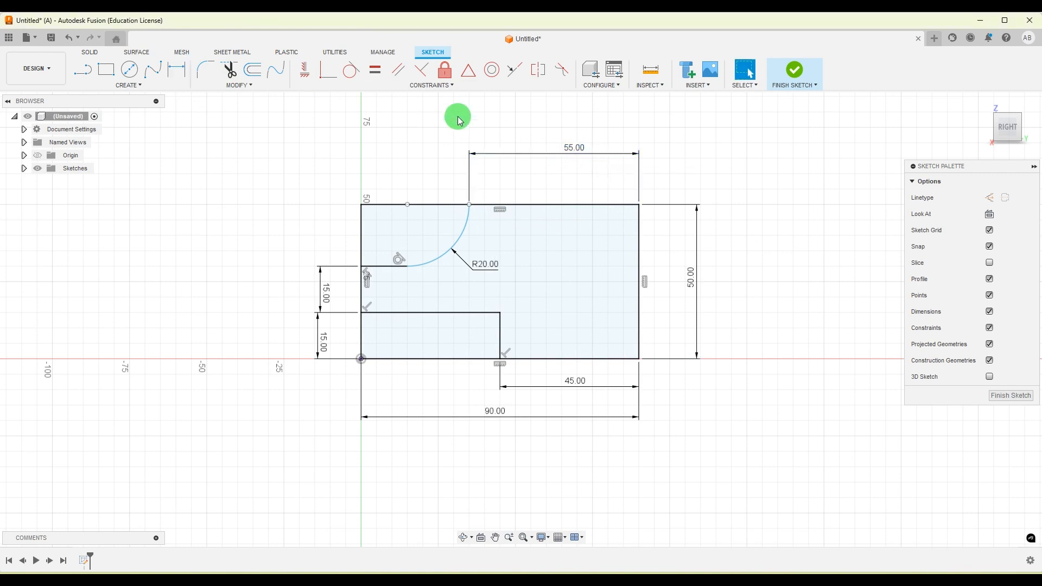
Constrain the fillet arc's upper endpoint and its centre point to be horizontally aligned.
{"action": "left_click", "coordinate": [307, 71]}
{"action": "left_click", "coordinate": [469, 205]}
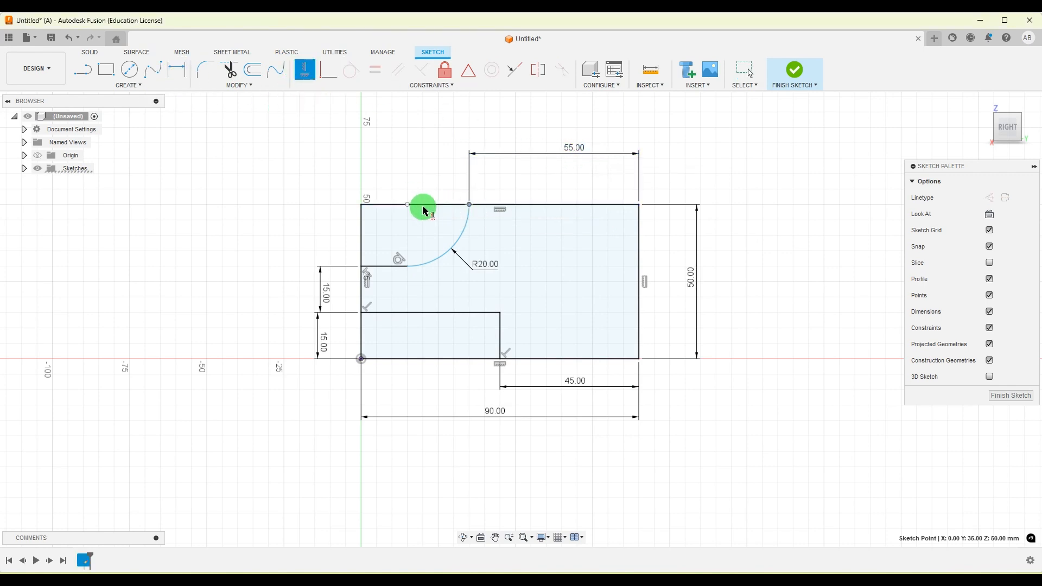
{"action": "left_click", "coordinate": [408, 206]}
{"action": "scroll", "coordinate": [495, 272], "scroll_direction": "down", "scroll_amount": 1}
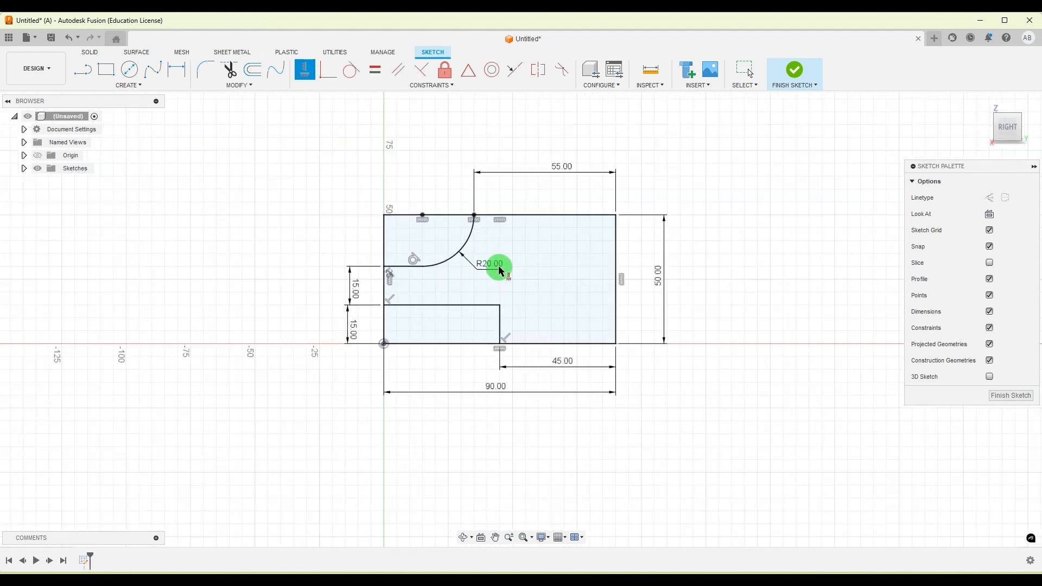
{"action": "scroll", "coordinate": [495, 272], "scroll_direction": "up", "scroll_amount": 2}
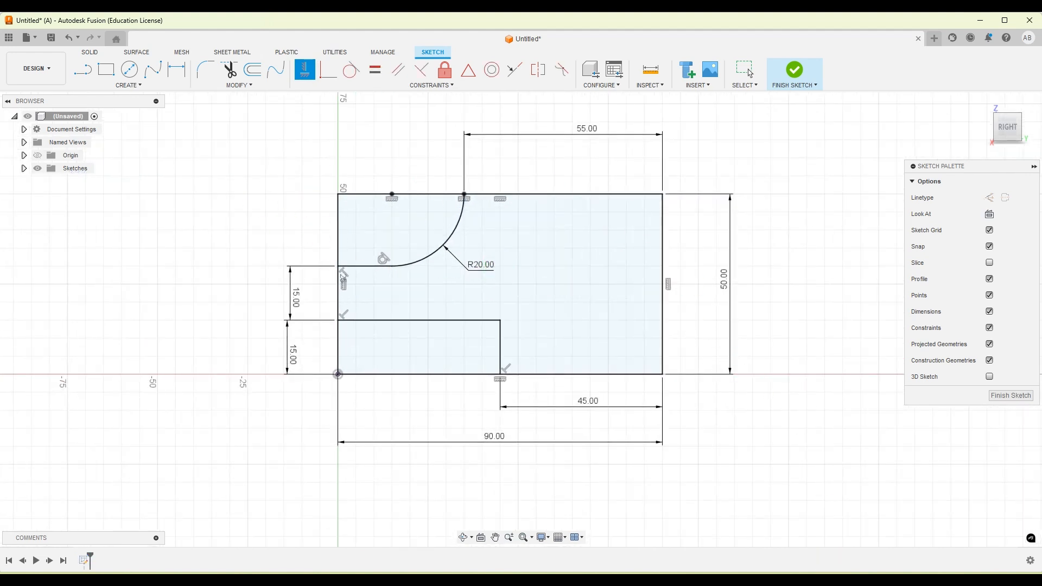
Check the reference drawing and sketch a horizontal line 75 mm long from the fillet arc's lower end to the rectangle's right edge.
{"action": "key", "text": "alt+Tab"}
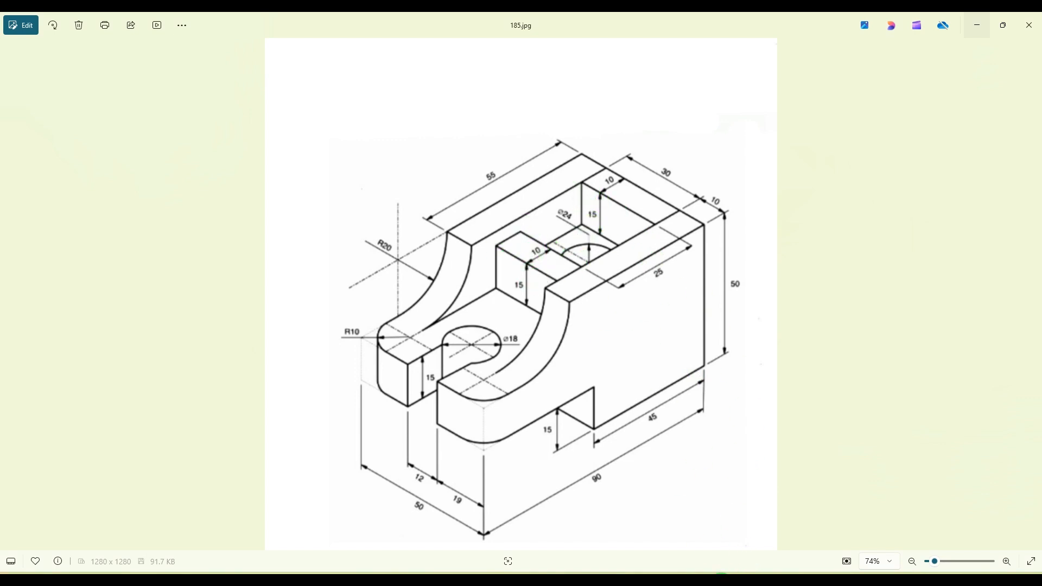
{"action": "left_click", "coordinate": [721, 573]}
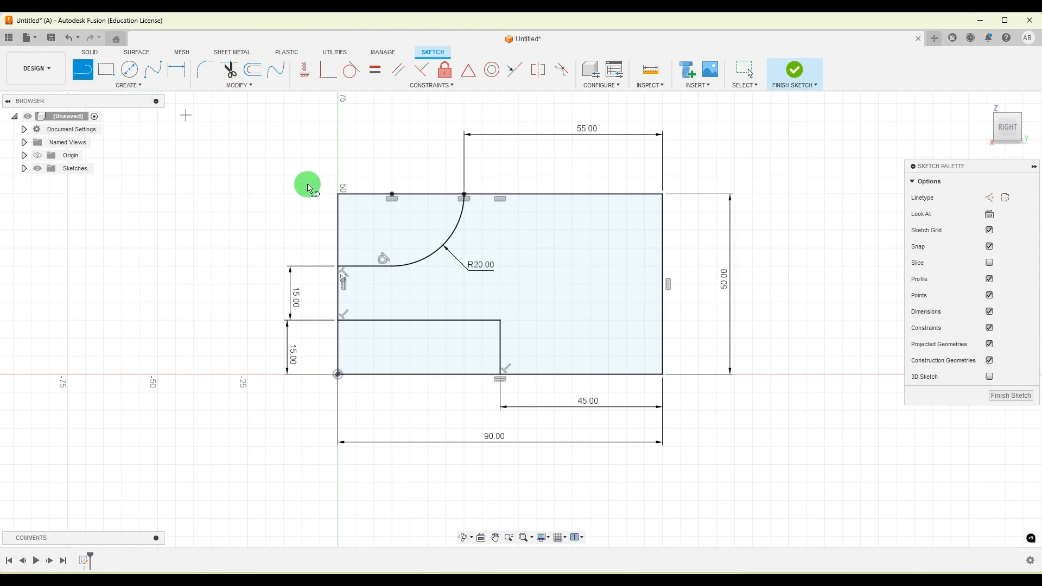
{"action": "left_click", "coordinate": [393, 266]}
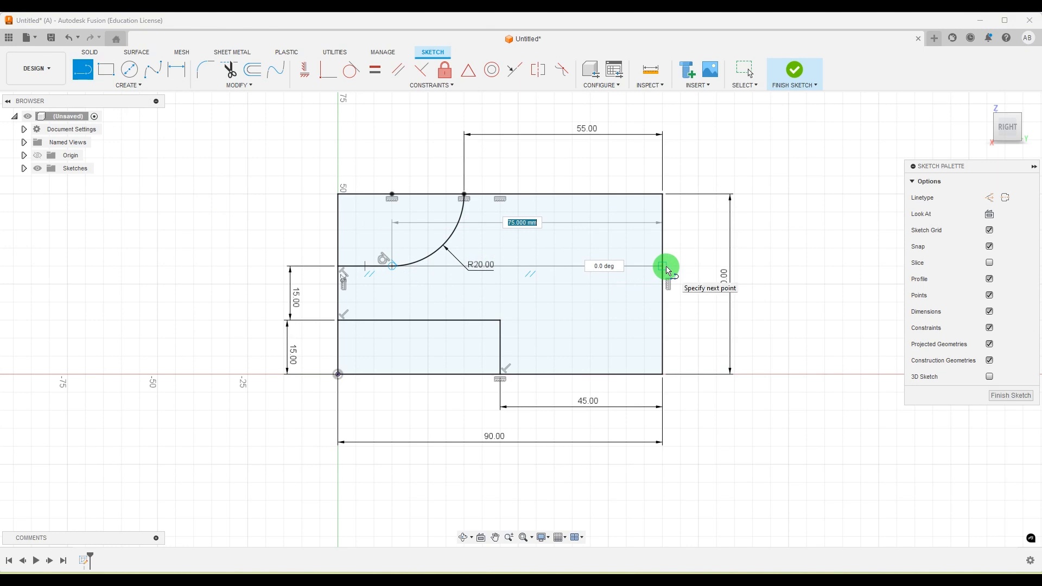
{"action": "left_click", "coordinate": [666, 267]}
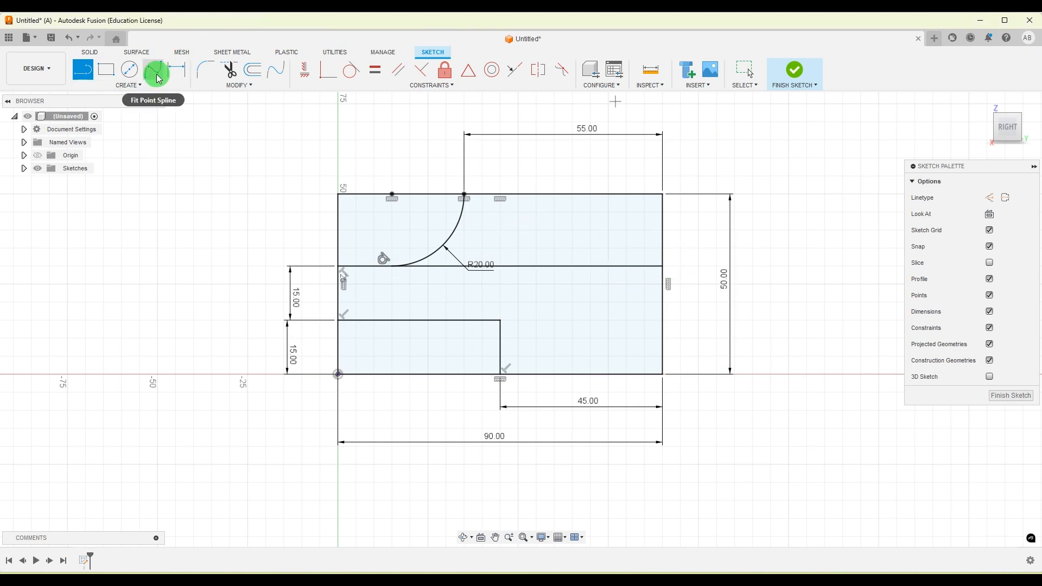
Sketch two vertical lines about 10 mm apart from the rectangle's top edge down to the long horizontal line, right of the arc.
{"action": "left_click", "coordinate": [131, 73]}
{"action": "left_click", "coordinate": [518, 194]}
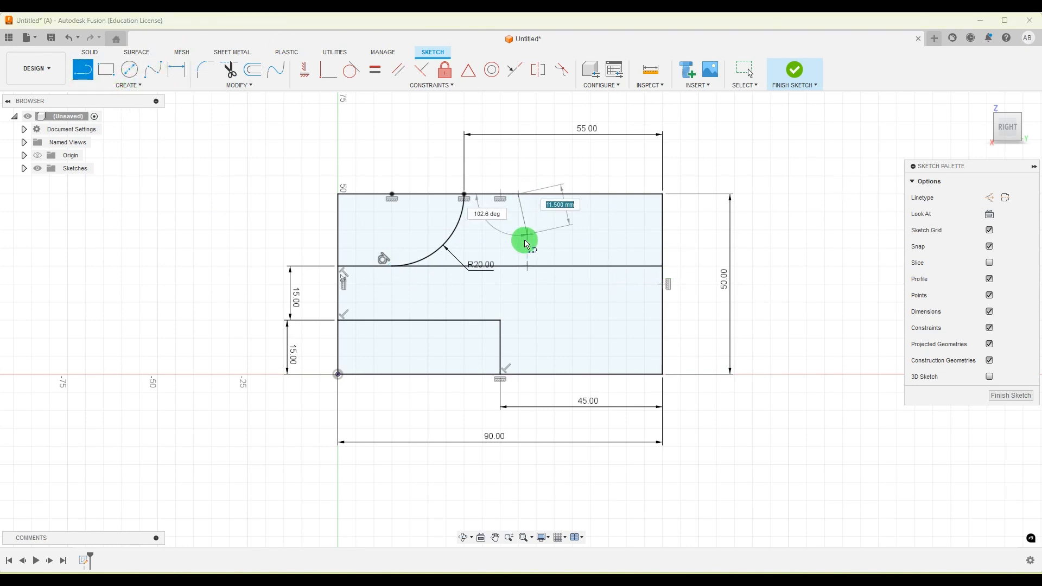
{"action": "double_click", "coordinate": [518, 265]}
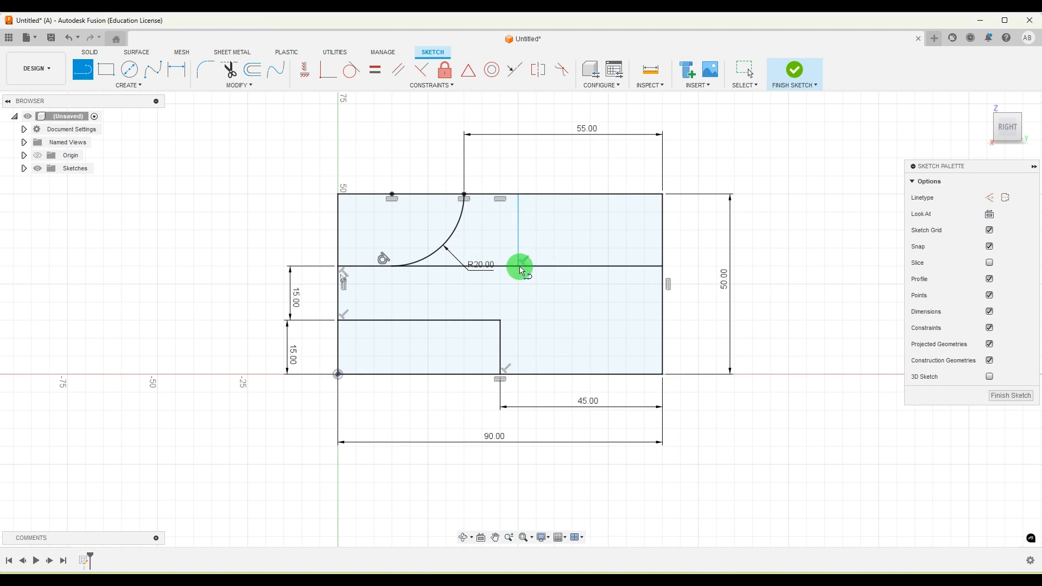
{"action": "left_click", "coordinate": [553, 195]}
{"action": "left_click", "coordinate": [555, 266]}
{"action": "key", "text": "Escape"}
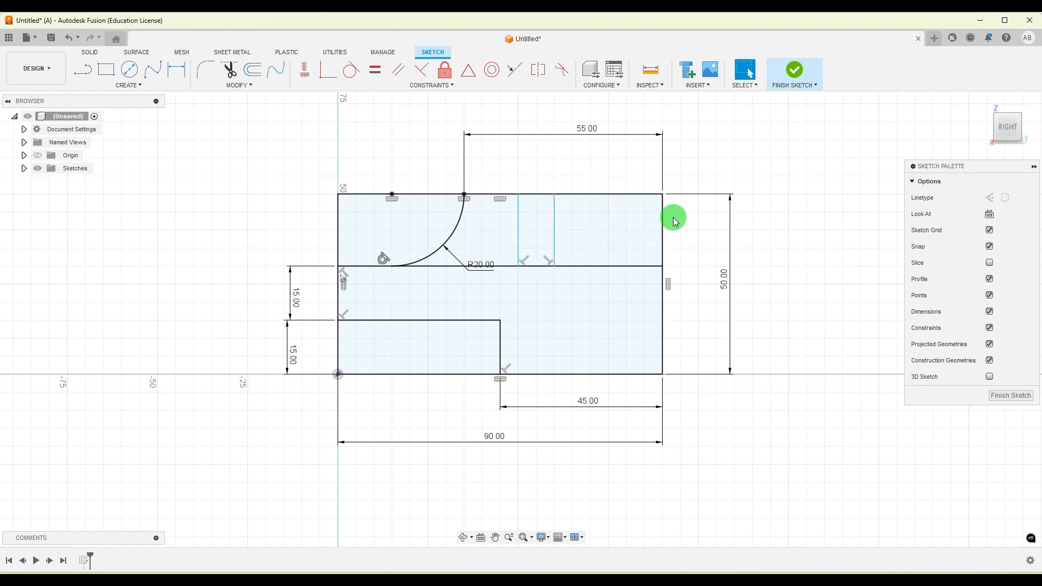
Sketch a pocket outline with a line about 15 mm down from the top edge and a 20 mm horizontal line to the nearer vertical.
{"action": "scroll", "coordinate": [673, 217], "scroll_direction": "up", "scroll_amount": 2}
{"action": "left_click", "coordinate": [93, 69]}
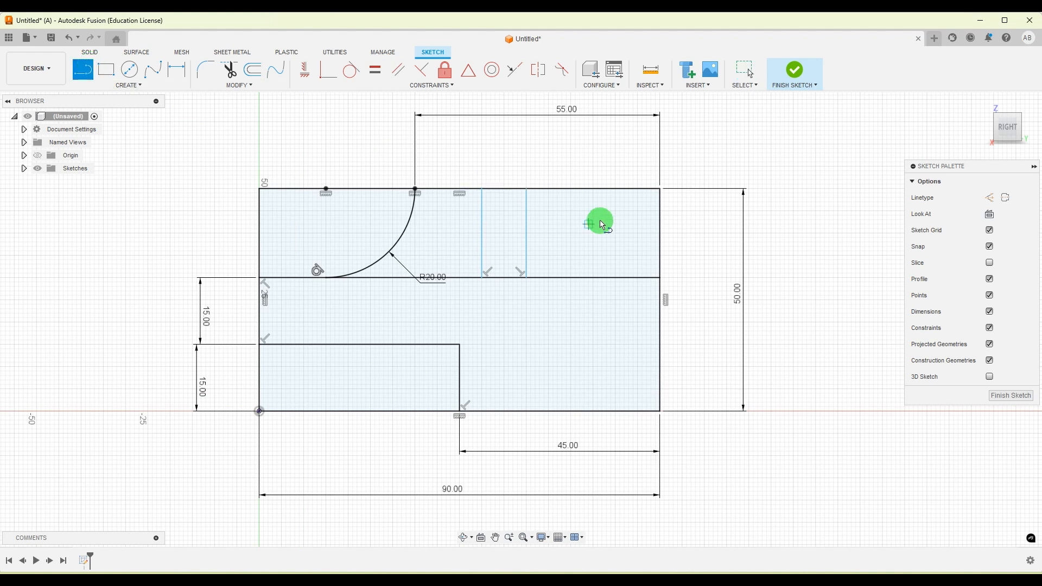
{"action": "left_click", "coordinate": [618, 193]}
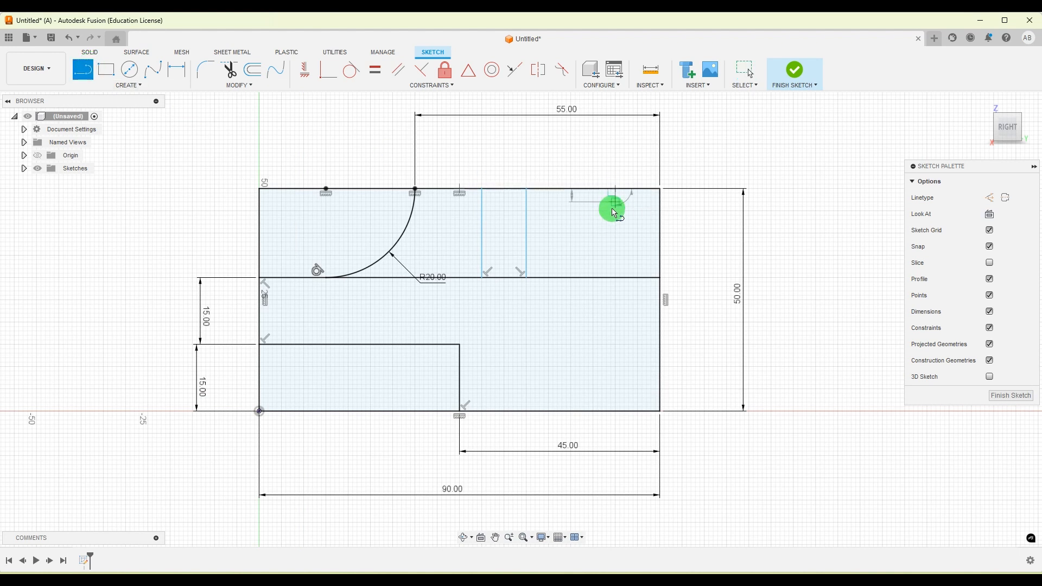
{"action": "left_click", "coordinate": [618, 254]}
{"action": "left_click", "coordinate": [529, 256]}
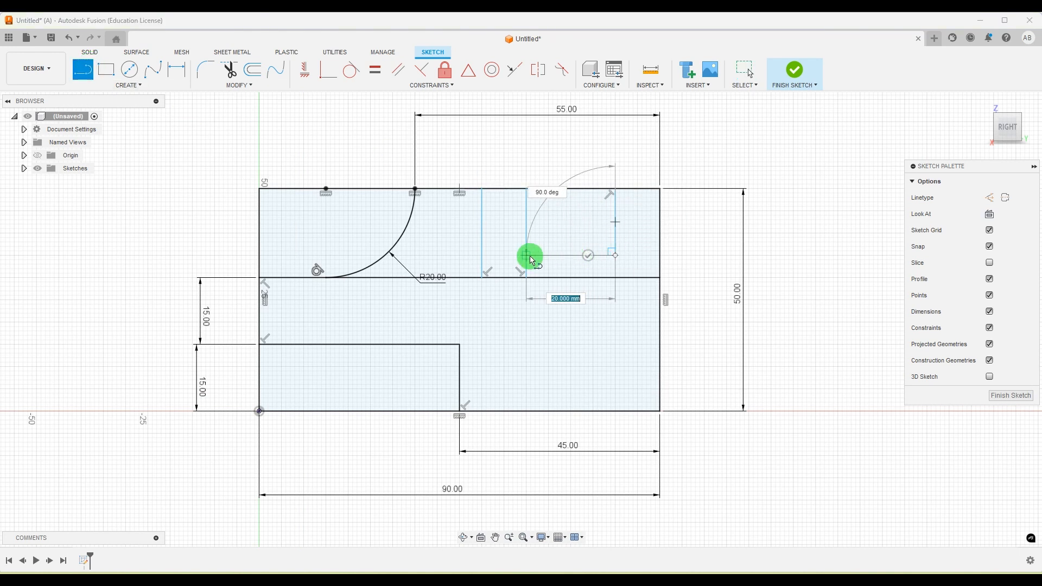
{"action": "key", "text": "Escape"}
Sketch a 10 mm horizontal line connecting the two parallel vertical lines in their upper part.
{"action": "scroll", "coordinate": [670, 237], "scroll_direction": "up", "scroll_amount": 3}
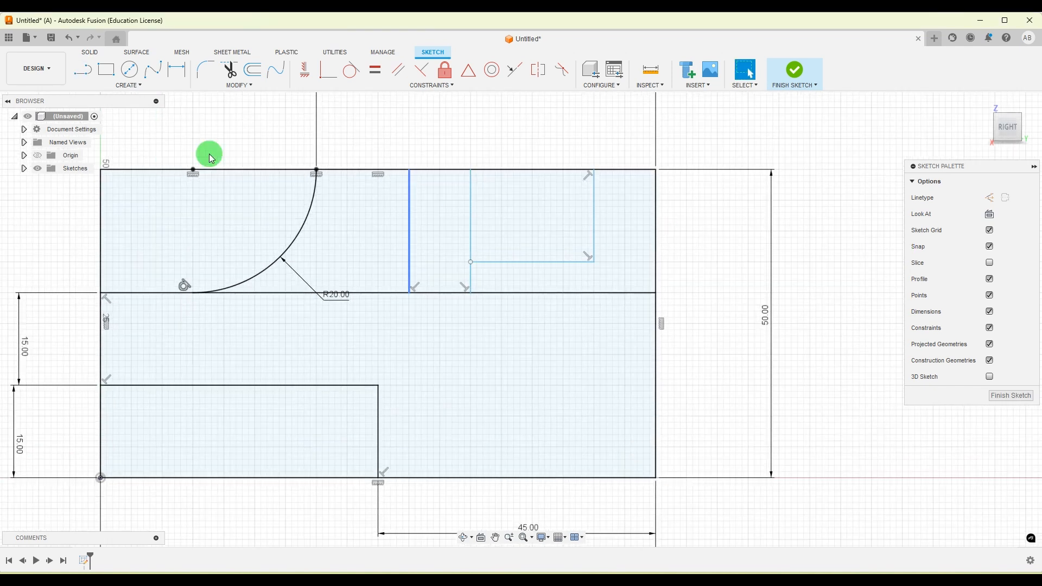
{"action": "left_click", "coordinate": [89, 69]}
{"action": "scroll", "coordinate": [504, 208], "scroll_direction": "up", "scroll_amount": 1}
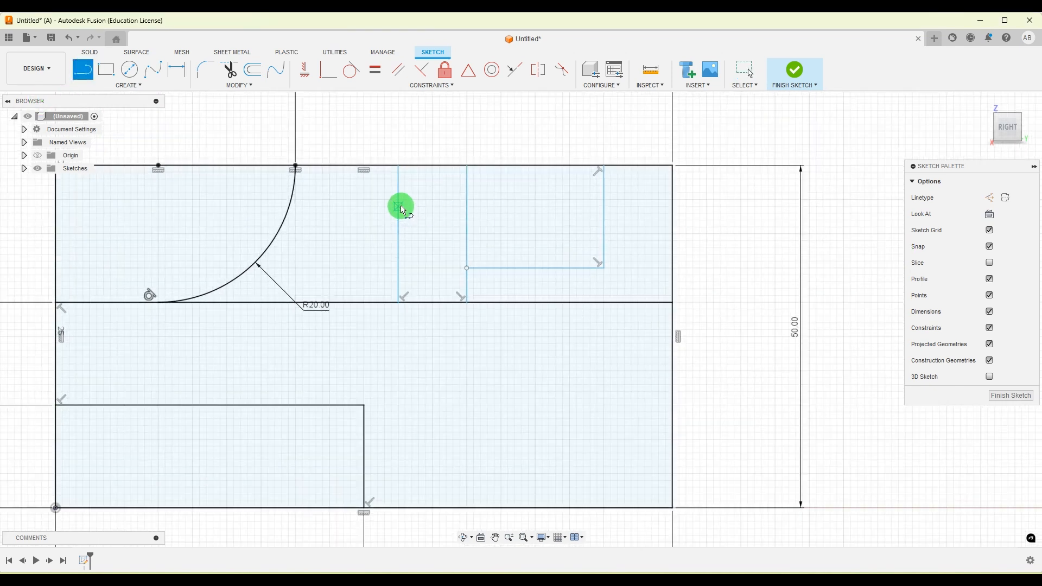
{"action": "left_click", "coordinate": [399, 213]}
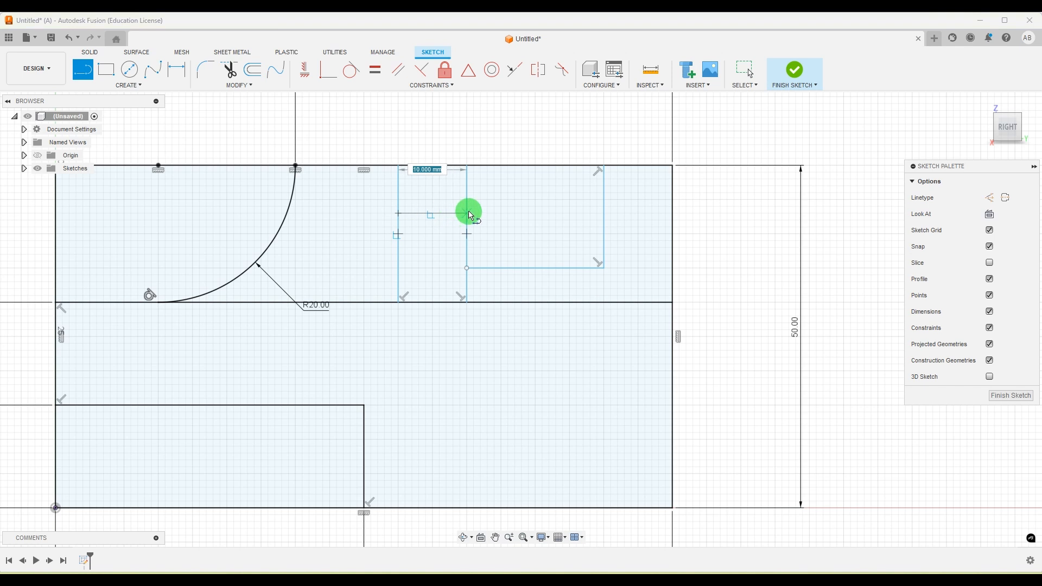
{"action": "left_click", "coordinate": [466, 213]}
{"action": "key", "text": "Escape"}
Check the reference drawing and dimension the distance from the pocket's right side to the rectangle's right edge as 10 mm.
{"action": "left_click", "coordinate": [733, 570]}
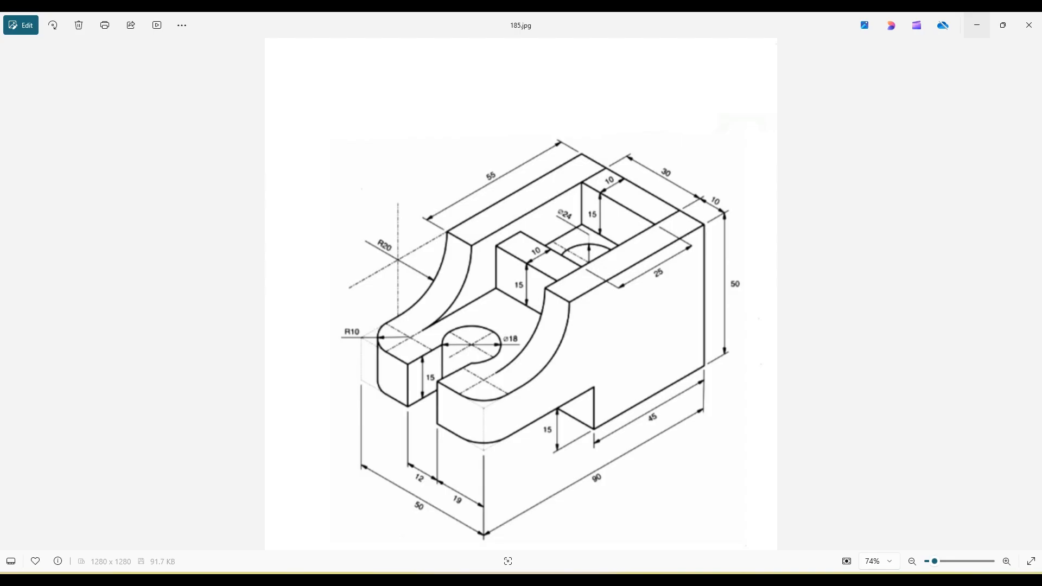
{"action": "left_click", "coordinate": [705, 567]}
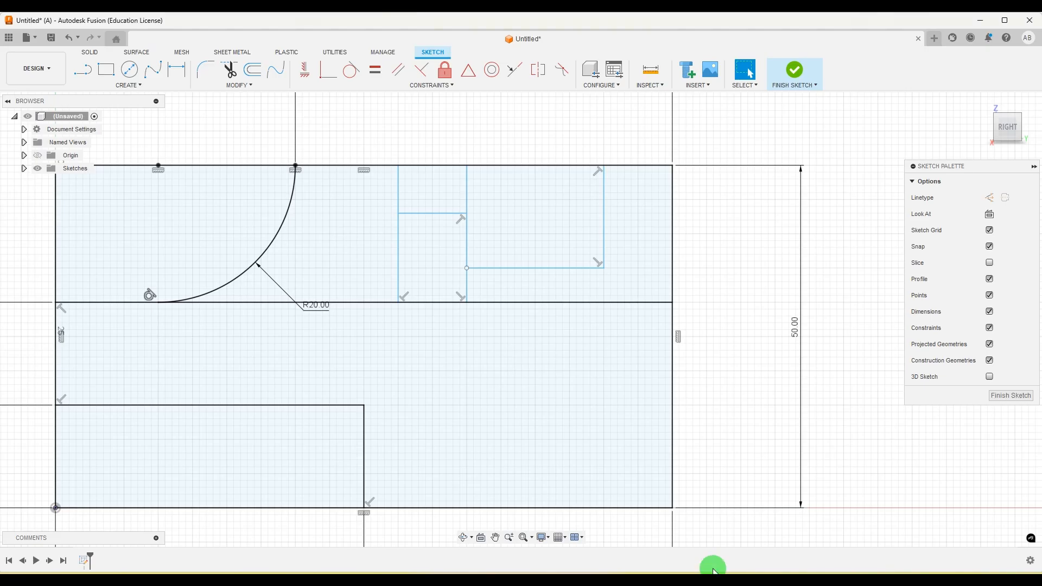
{"action": "left_click", "coordinate": [173, 68]}
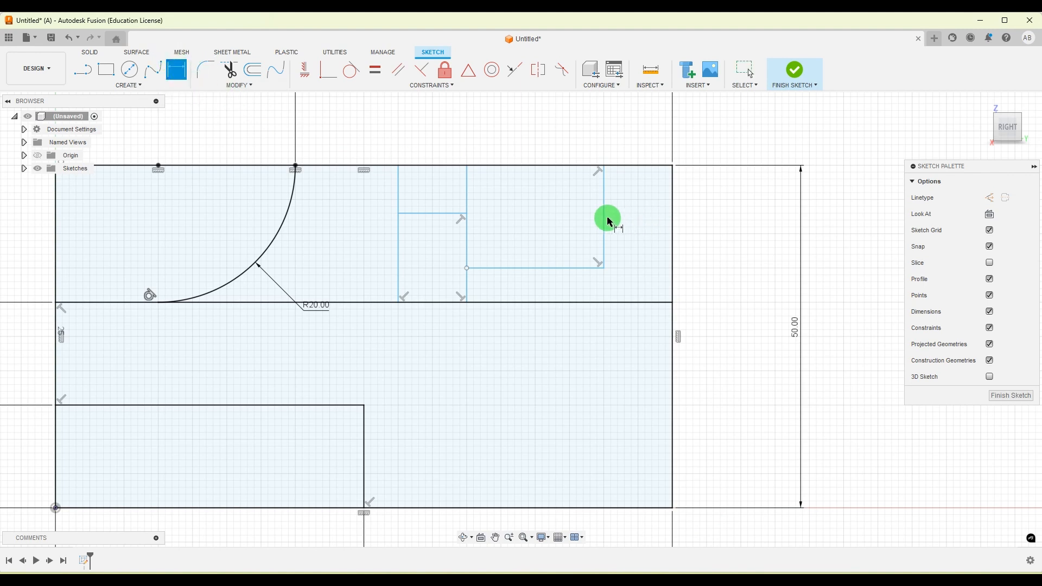
{"action": "left_click", "coordinate": [606, 221]}
{"action": "left_click", "coordinate": [672, 207]}
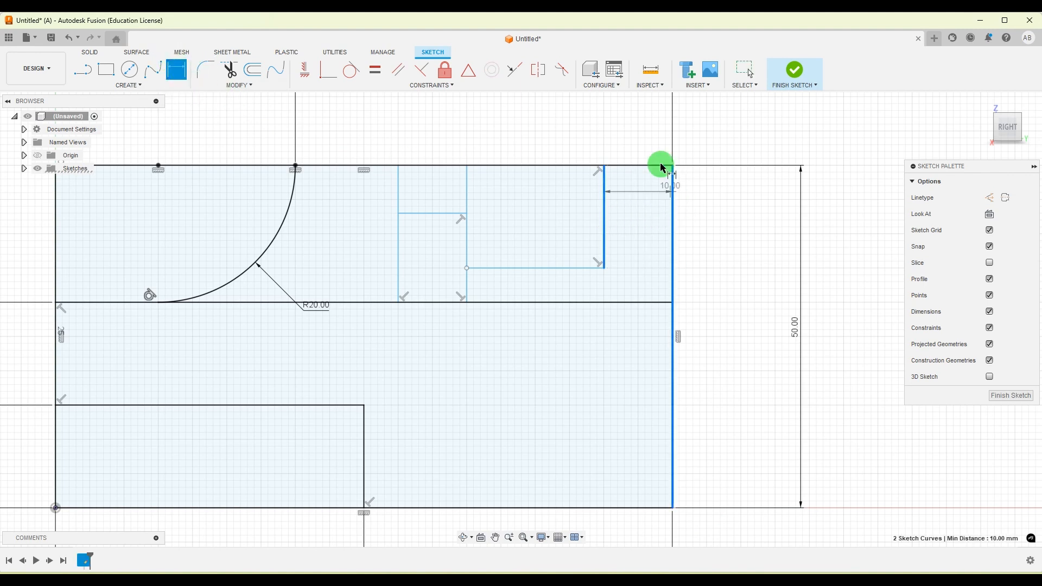
{"action": "left_click", "coordinate": [650, 129]}
{"action": "type", "text": "10"}
{"action": "key", "text": "Return"}
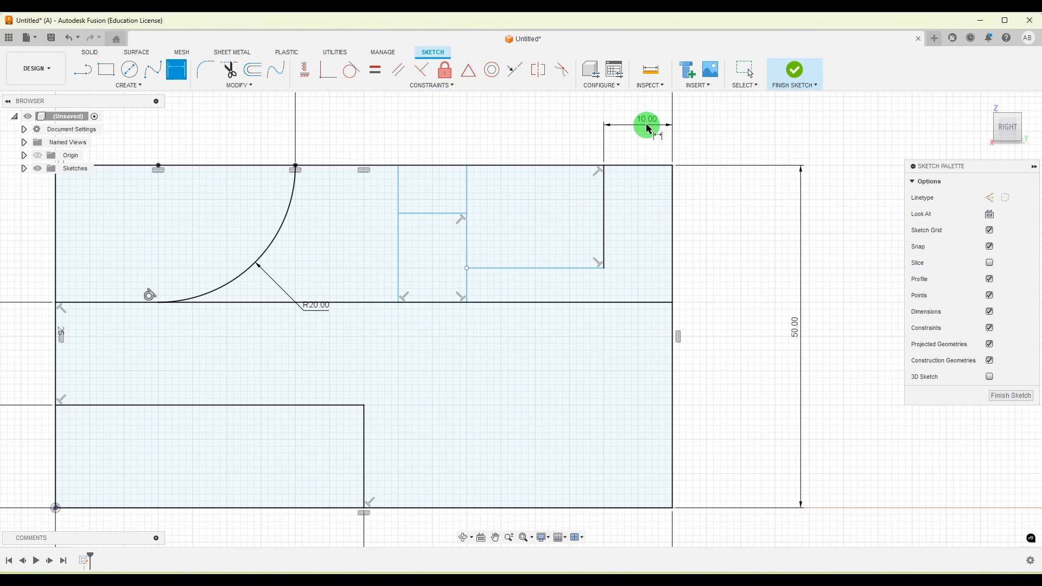
Check the reference drawing and dimension the depth of the pocket's right side as 15 mm.
{"action": "scroll", "coordinate": [663, 188], "scroll_direction": "down", "scroll_amount": 6}
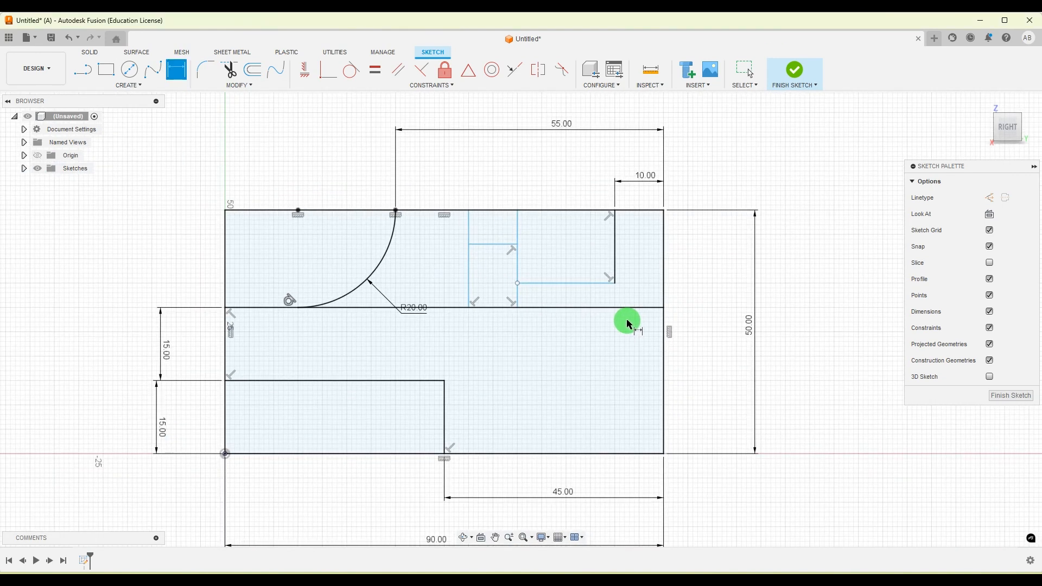
{"action": "scroll", "coordinate": [638, 353], "scroll_direction": "up", "scroll_amount": 2}
{"action": "left_click", "coordinate": [744, 578]}
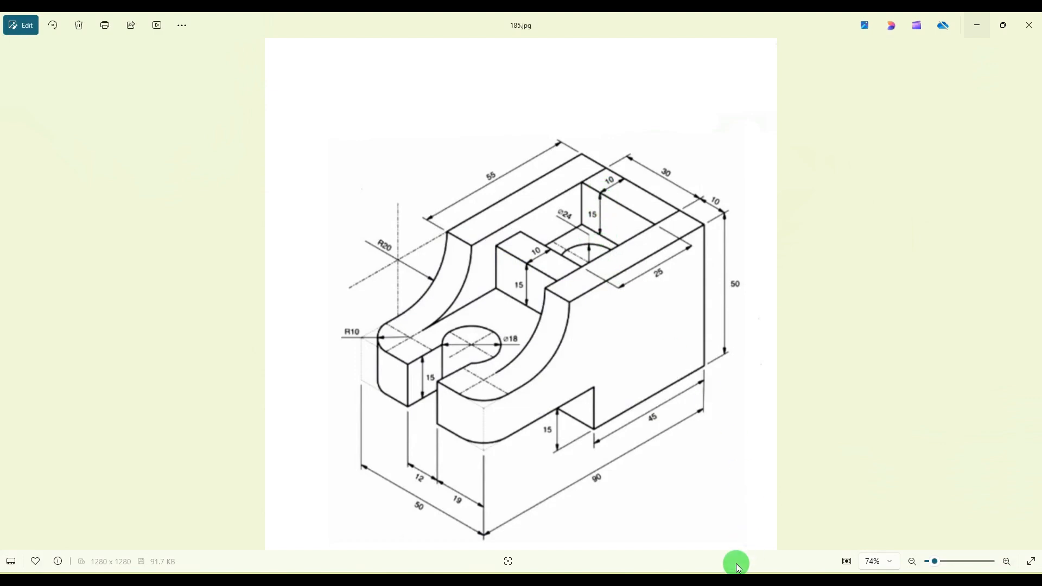
{"action": "left_click", "coordinate": [716, 576]}
{"action": "left_click", "coordinate": [615, 274]}
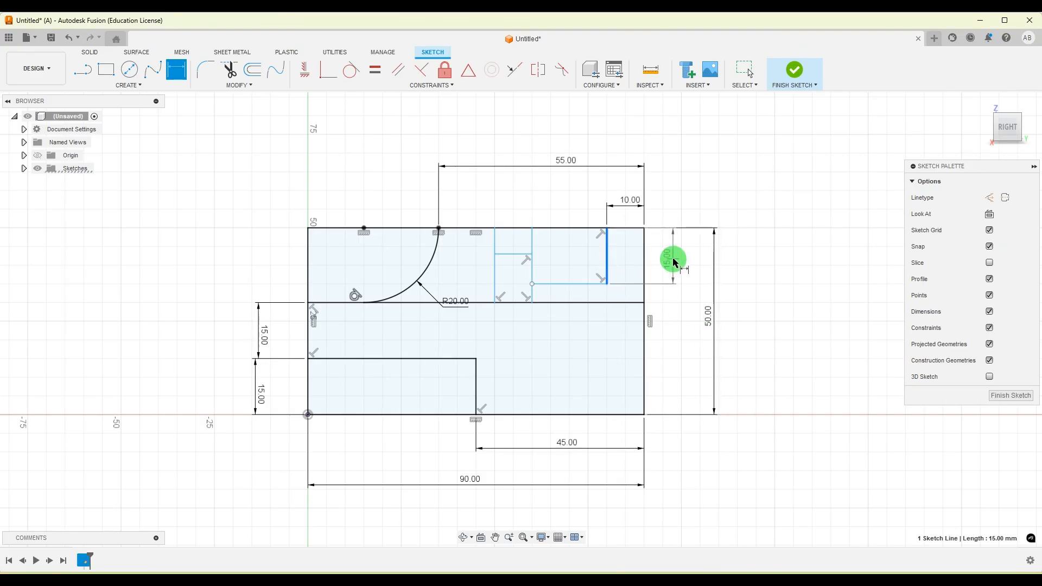
{"action": "left_click", "coordinate": [674, 259]}
{"action": "type", "text": "15"}
{"action": "key", "text": "Return"}
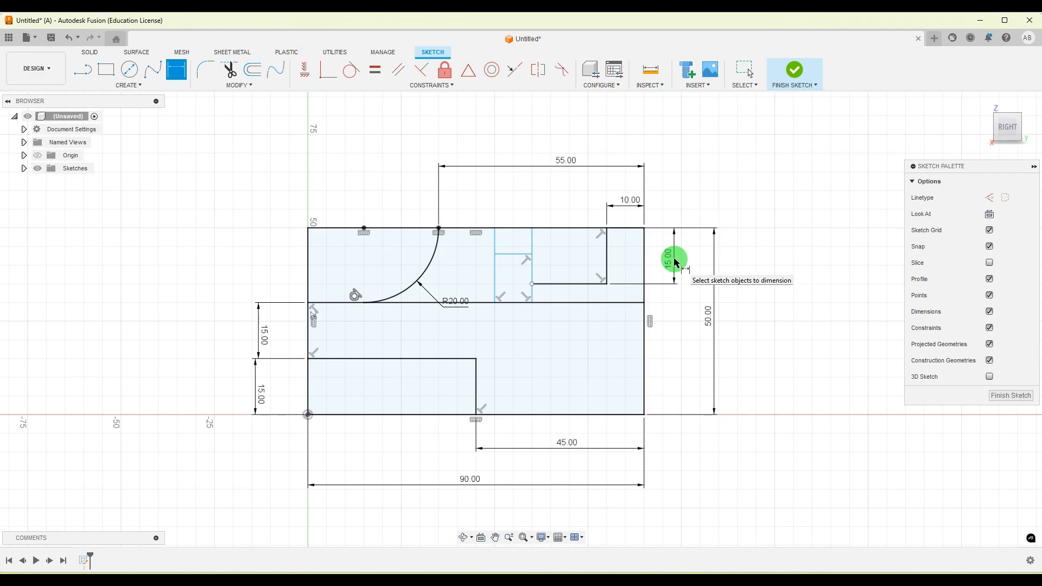
Check the reference drawing and set the pocket's width between its left and right vertical lines to 25 mm.
{"action": "left_click", "coordinate": [742, 584]}
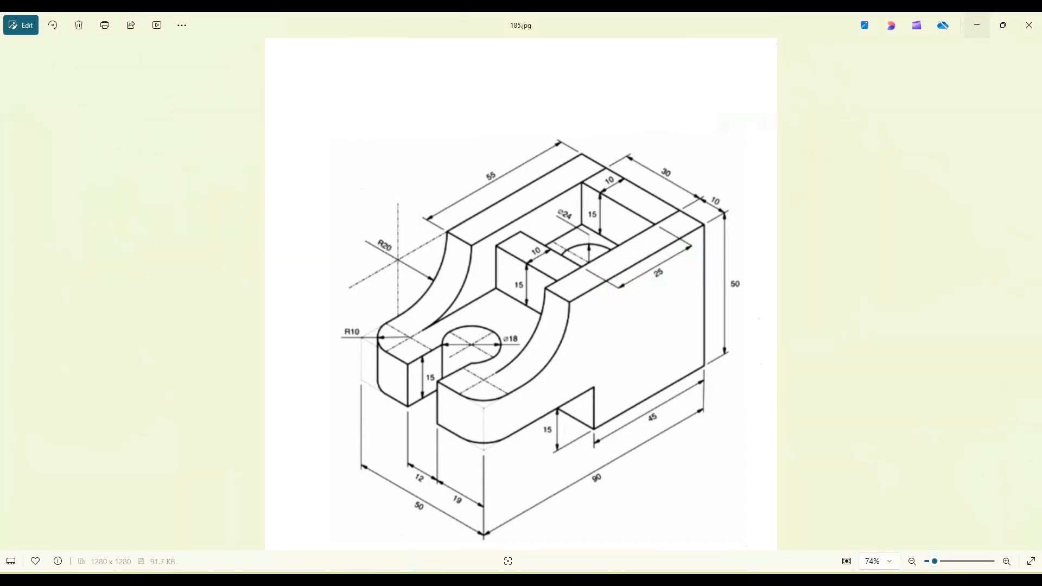
{"action": "left_click", "coordinate": [976, 25]}
{"action": "left_click", "coordinate": [532, 265]}
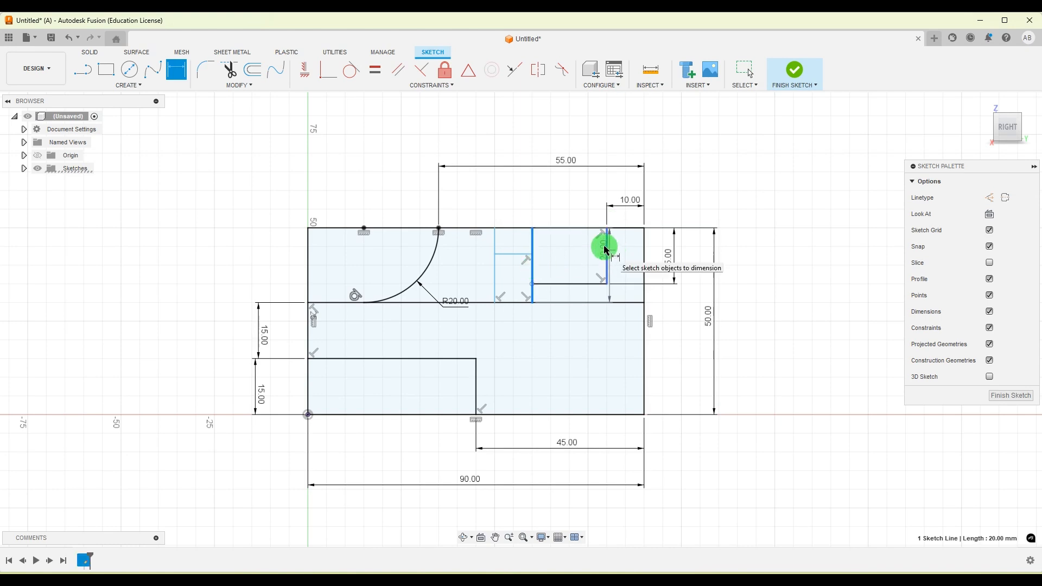
{"action": "left_click", "coordinate": [606, 249]}
{"action": "left_click", "coordinate": [571, 203]}
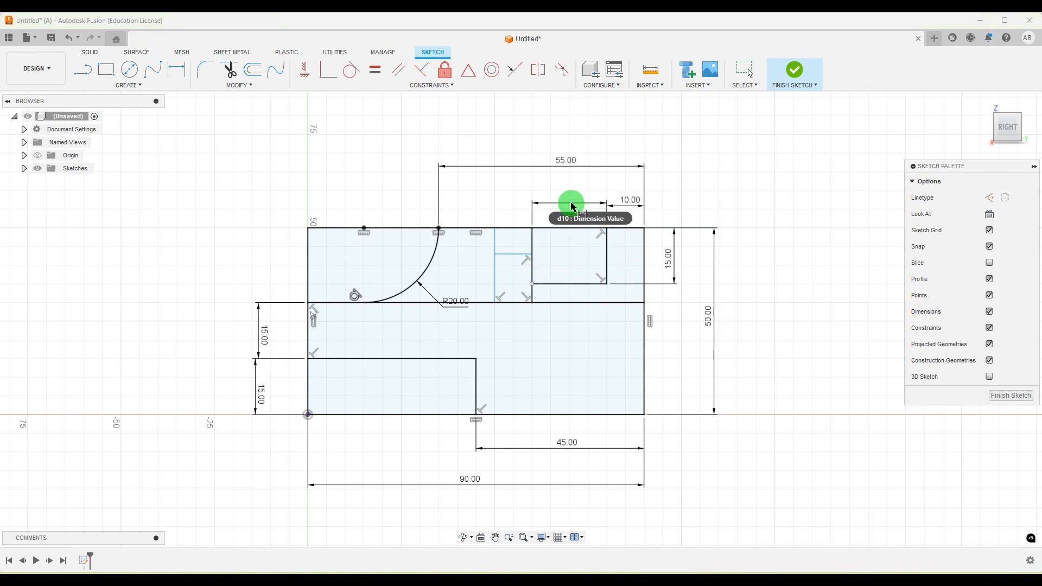
{"action": "key", "text": "Return"}
{"action": "key", "text": "Escape"}
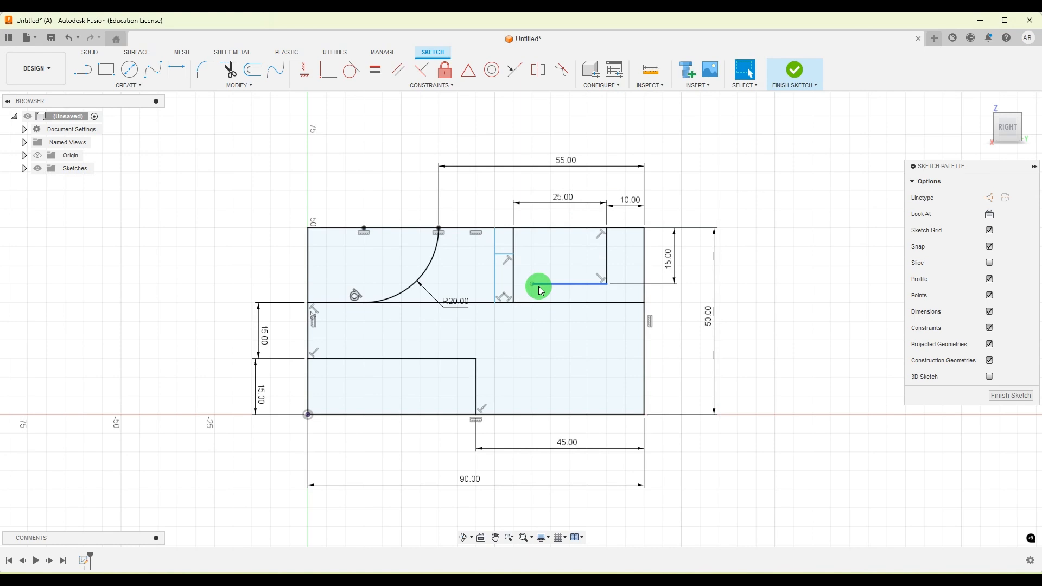
Delete the pocket's short bottom line and redraw it horizontally from the right side's lower end to the left vertical line.
{"action": "left_click", "coordinate": [539, 286]}
{"action": "key", "text": "Delete"}
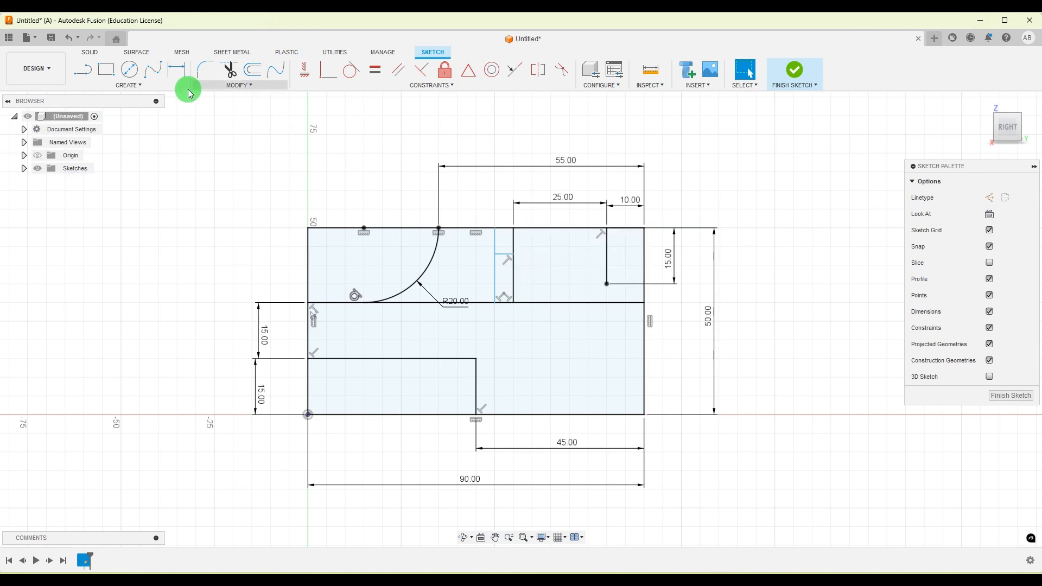
{"action": "left_click", "coordinate": [83, 70]}
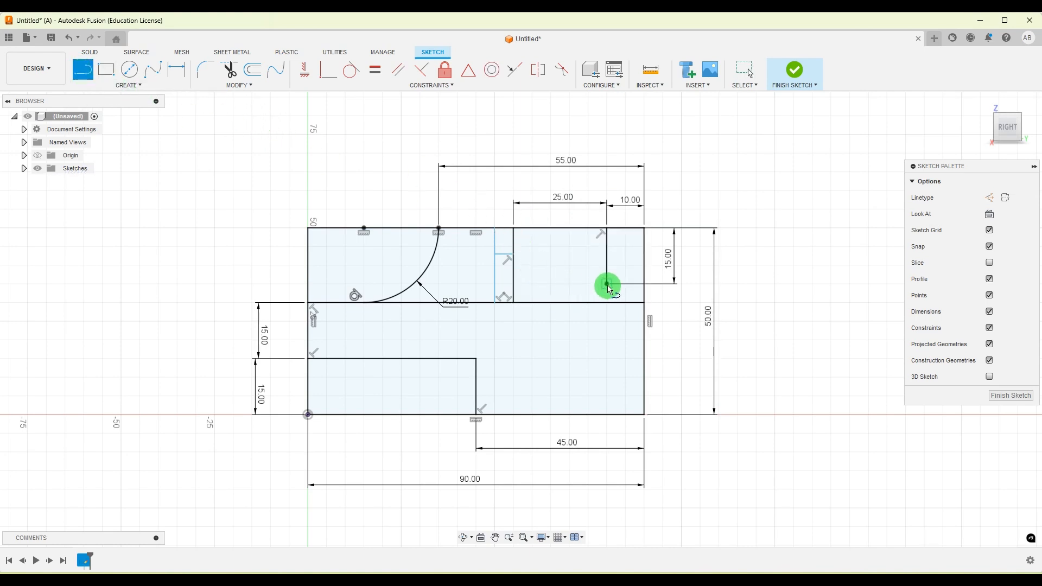
{"action": "left_click_drag", "start_coordinate": [607, 283], "coordinate": [514, 284]}
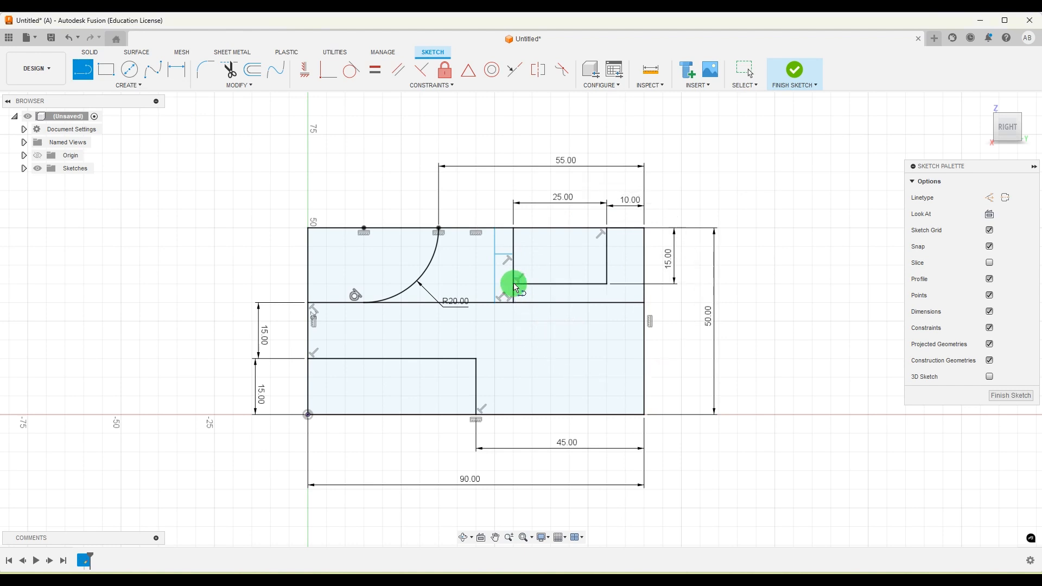
{"action": "key", "text": "Escape"}
Check the reference drawing and dimension the distance between the two vertical lines of the inner step as 10 mm.
{"action": "left_click", "coordinate": [743, 579]}
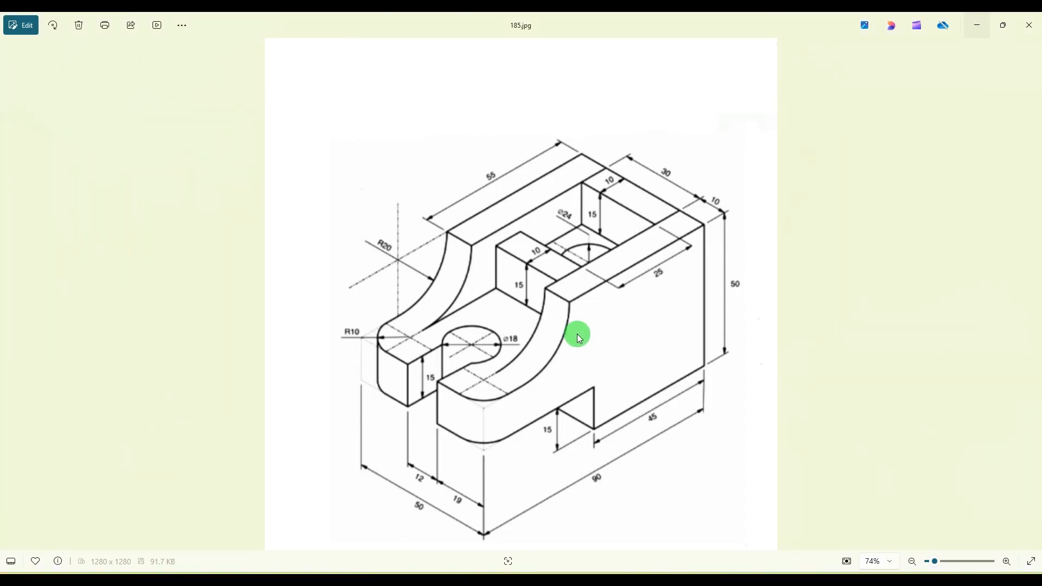
{"action": "left_click", "coordinate": [743, 580]}
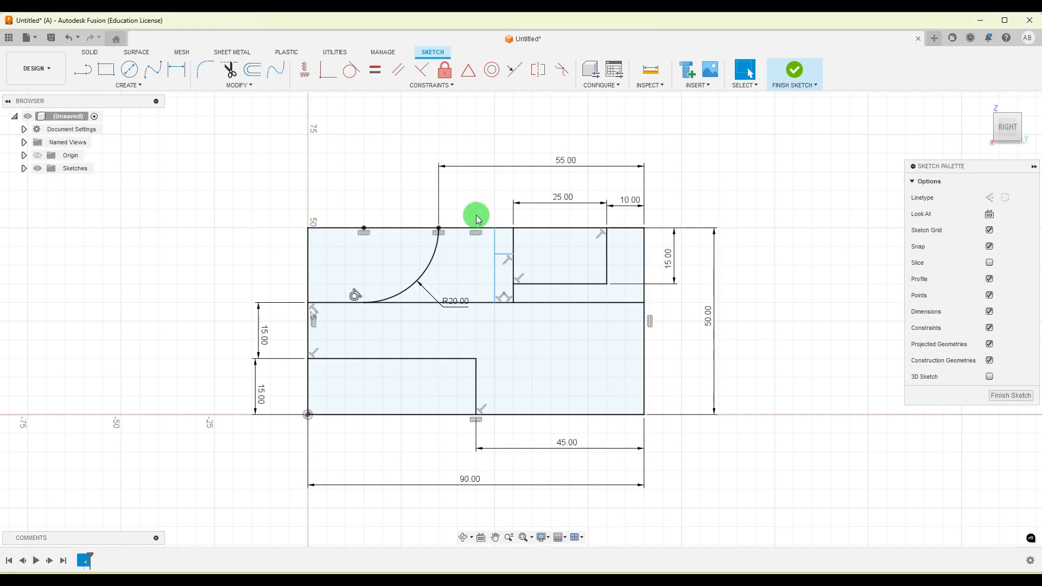
{"action": "left_click", "coordinate": [181, 71]}
{"action": "scroll", "coordinate": [500, 251], "scroll_direction": "up", "scroll_amount": 2}
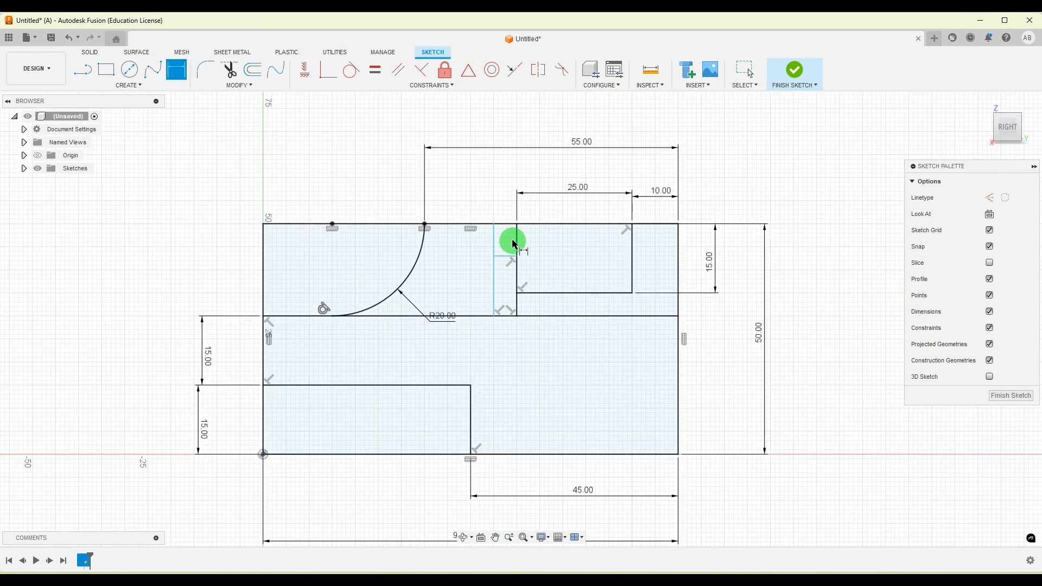
{"action": "left_click", "coordinate": [516, 244]}
{"action": "left_click", "coordinate": [493, 241]}
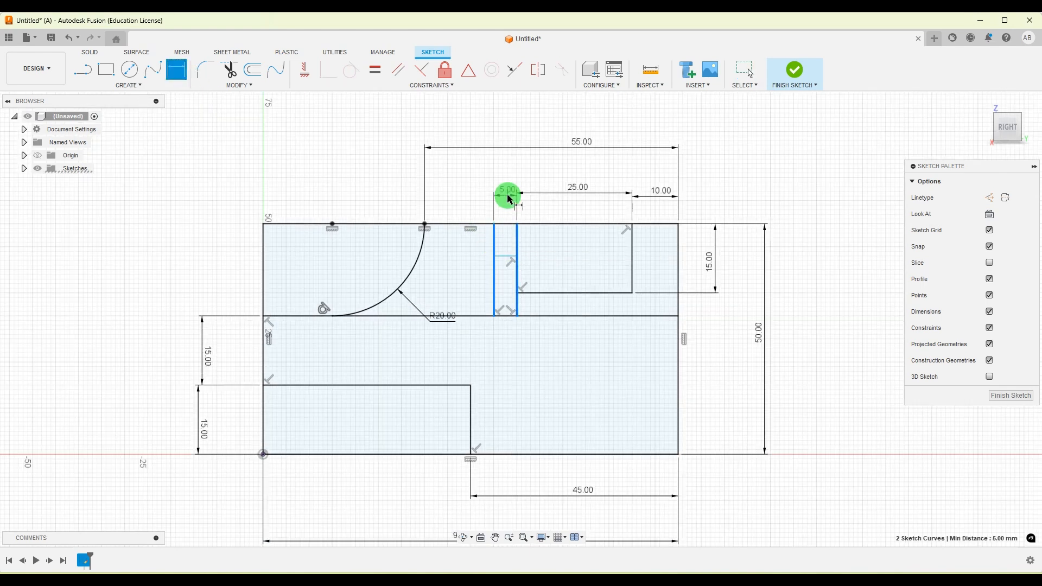
{"action": "left_click", "coordinate": [512, 194]}
{"action": "type", "text": "10"}
{"action": "key", "text": "Return"}
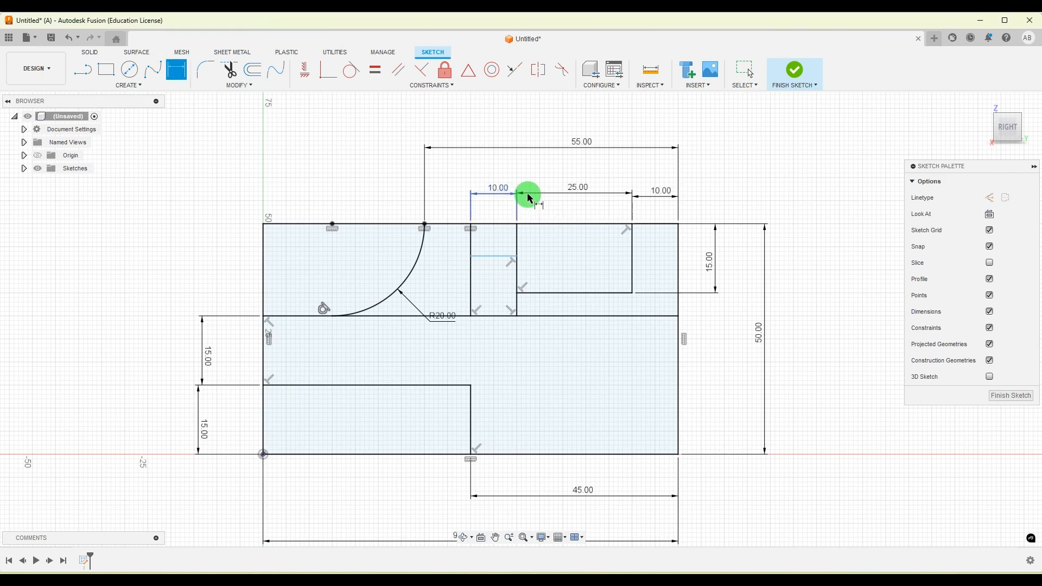
Check the reference drawing and dimension the inner step's top line as 15 mm above the long middle horizontal line.
{"action": "left_click", "coordinate": [740, 576]}
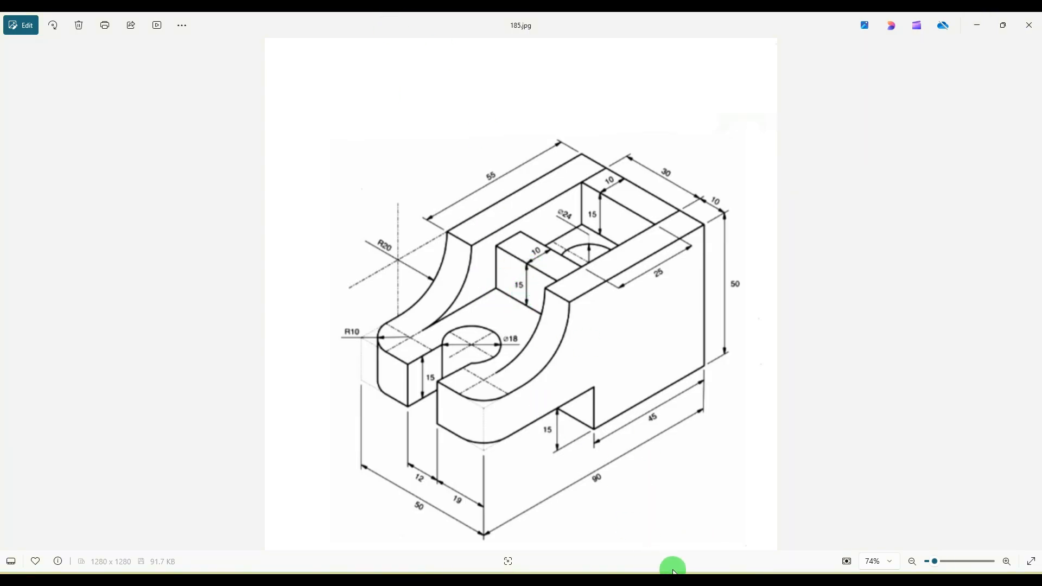
{"action": "left_click", "coordinate": [741, 577]}
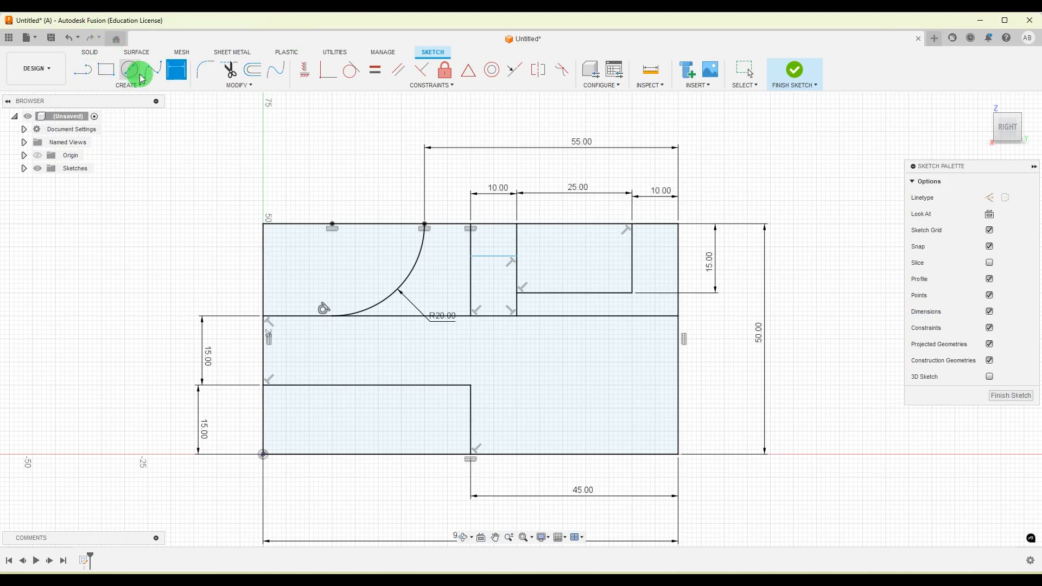
{"action": "left_click", "coordinate": [483, 317]}
{"action": "left_click", "coordinate": [483, 255]}
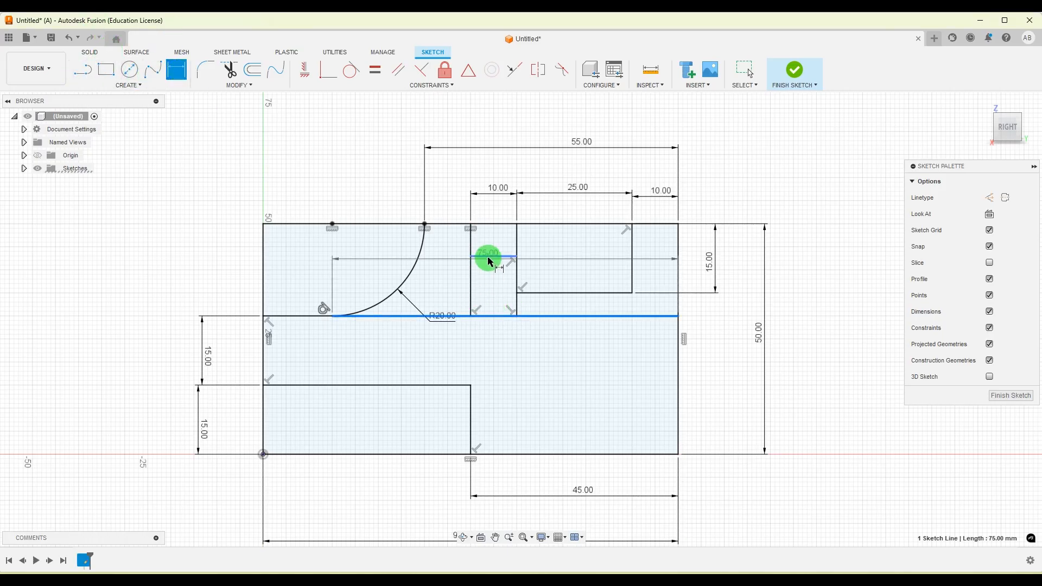
{"action": "left_click", "coordinate": [448, 274]}
{"action": "type", "text": "15"}
{"action": "key", "text": "Return"}
{"action": "key", "text": "Escape"}
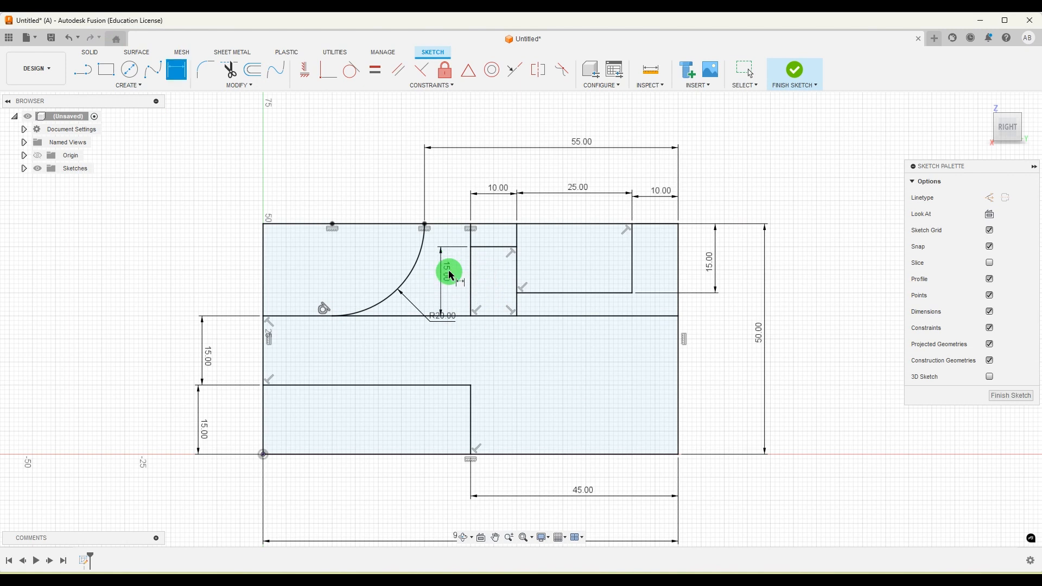
Compare the dimensioned profile with the reference drawing and finish the sketch.
{"action": "scroll", "coordinate": [561, 336], "scroll_direction": "down", "scroll_amount": 2}
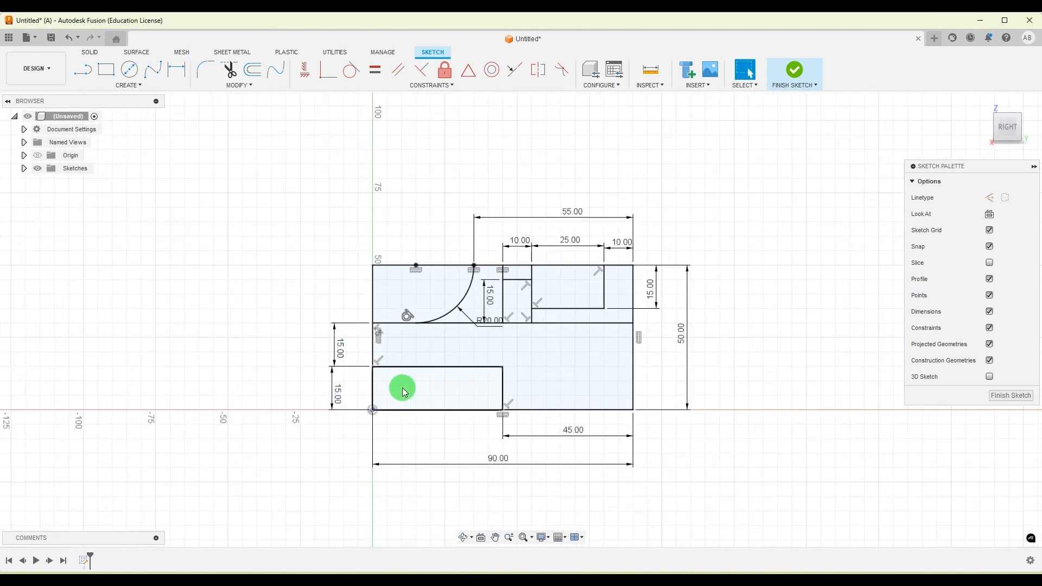
{"action": "scroll", "coordinate": [402, 388], "scroll_direction": "up", "scroll_amount": 2}
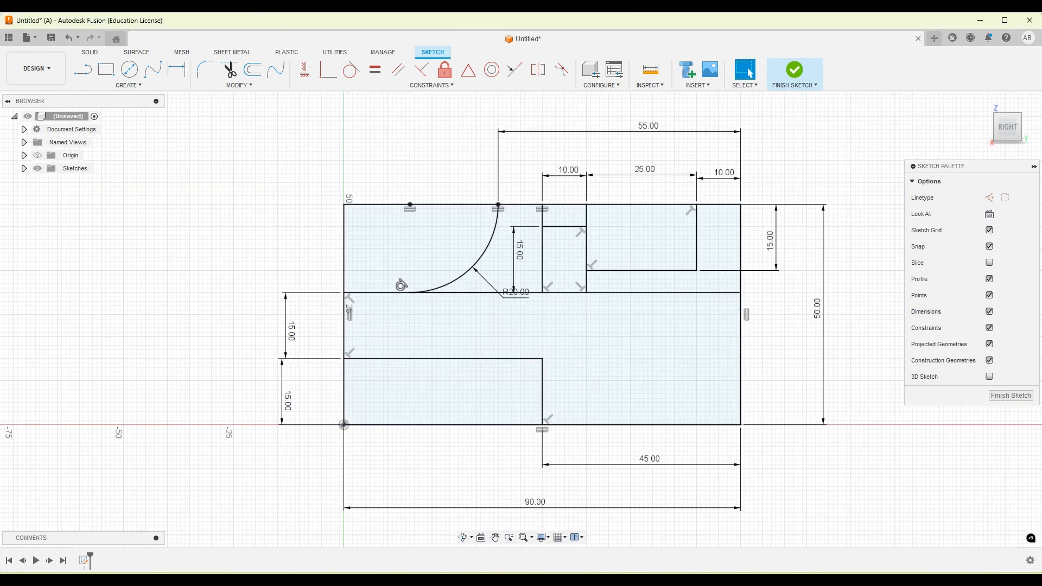
{"action": "left_click", "coordinate": [737, 572]}
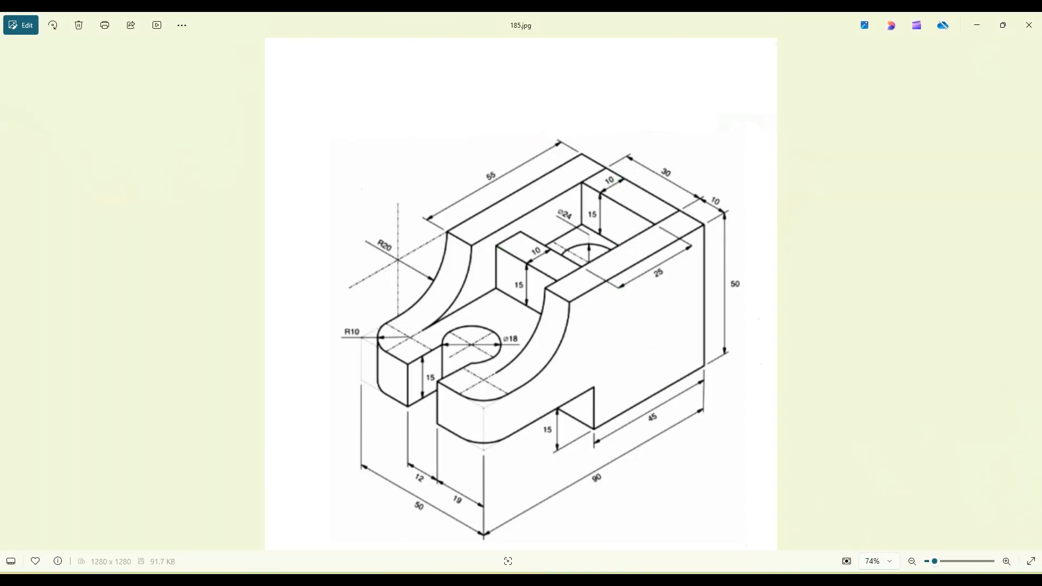
{"action": "left_click", "coordinate": [730, 569]}
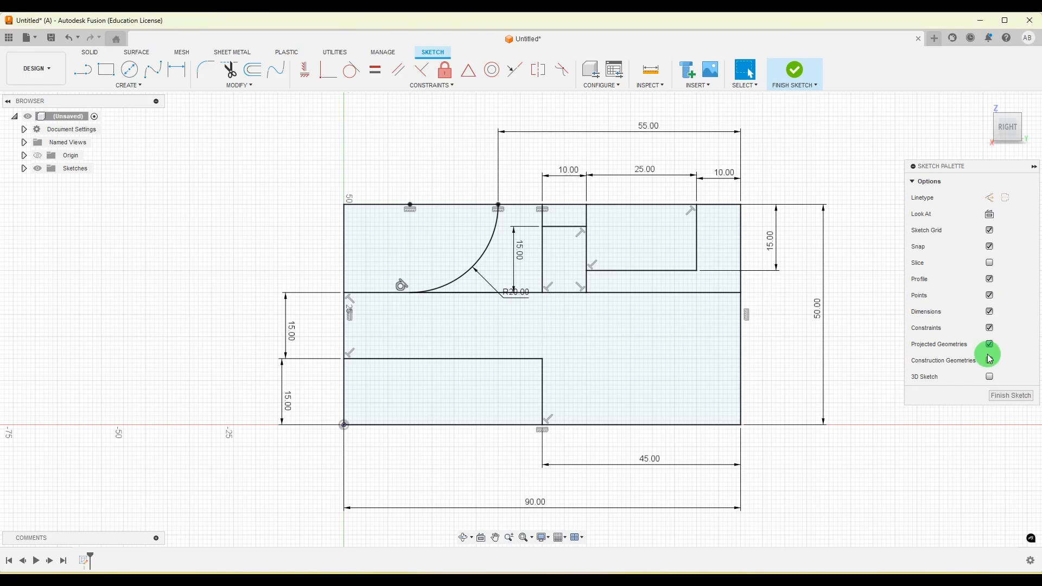
{"action": "left_click", "coordinate": [1007, 399]}
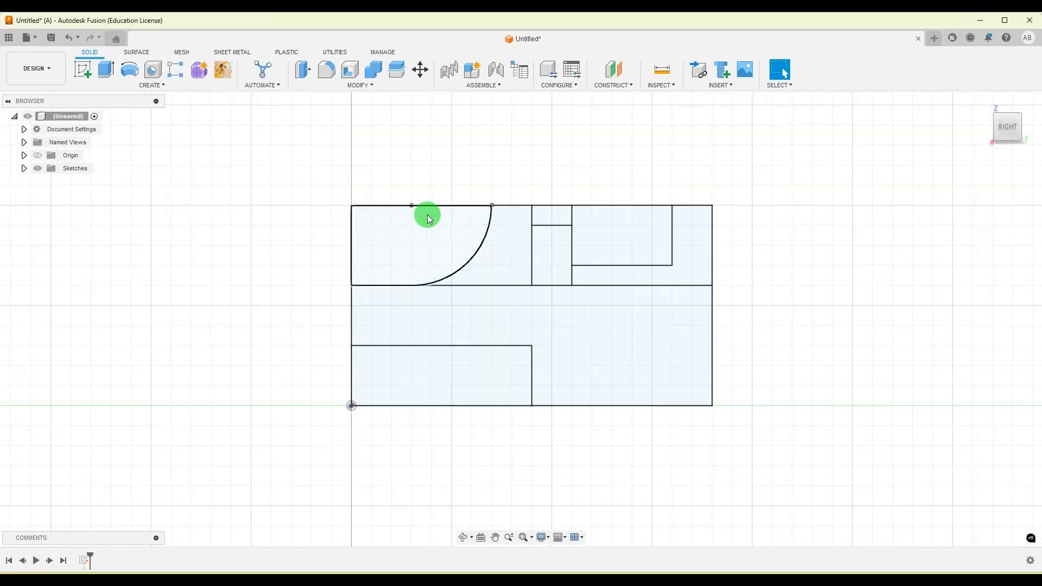
{"action": "mouse_move", "coordinate": [426, 213]}
{"action": "middle_mouse_down", "text": "shift"}
{"action": "mouse_move", "coordinate": [412, 234]}
{"action": "mouse_move", "coordinate": [456, 260]}
{"action": "middle_mouse_up", "text": "shift"}
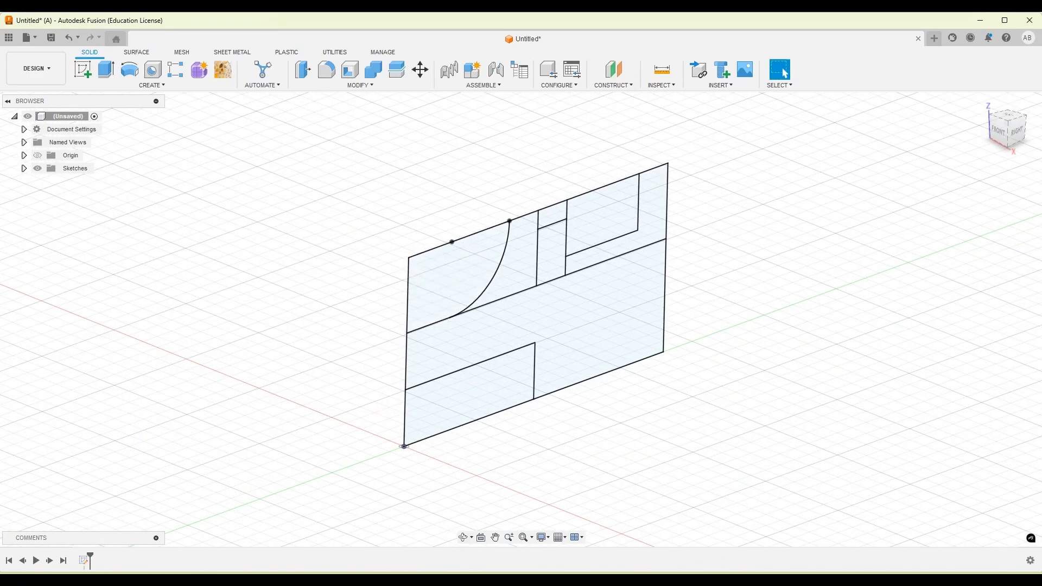
Check the reference drawing and extrude all six regions except the arc cutout and the lower notch symmetrically by 50 mm as a new body.
{"action": "left_click", "coordinate": [740, 574]}
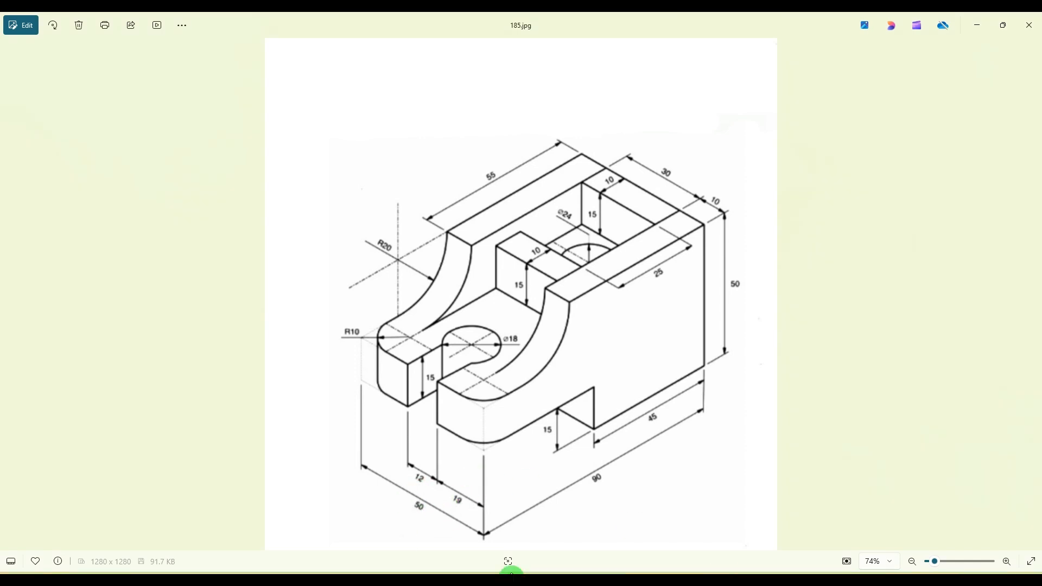
{"action": "left_click", "coordinate": [714, 573]}
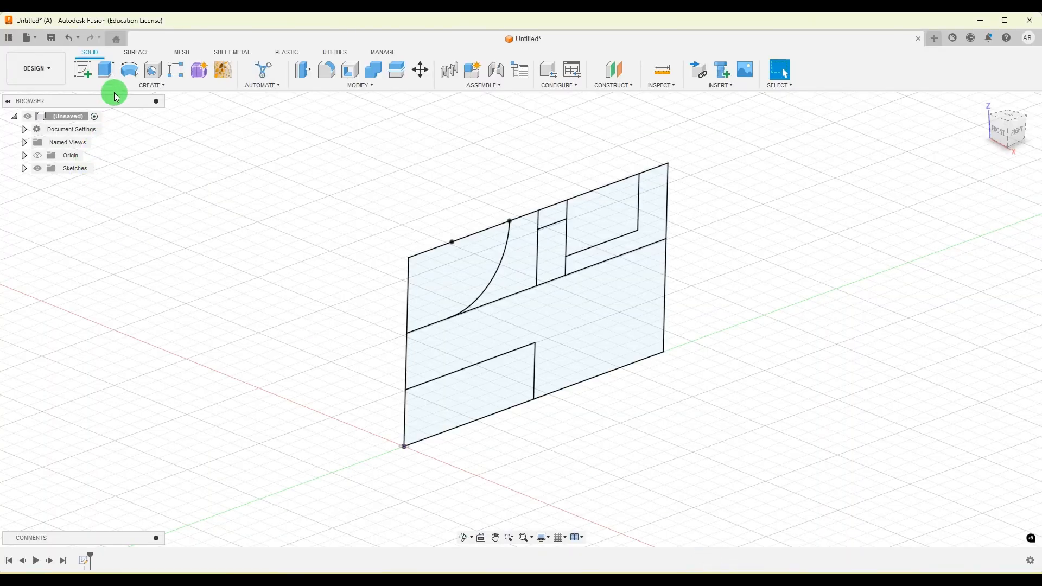
{"action": "left_click", "coordinate": [106, 69]}
{"action": "left_click", "coordinate": [611, 304]}
{"action": "left_click", "coordinate": [510, 264]}
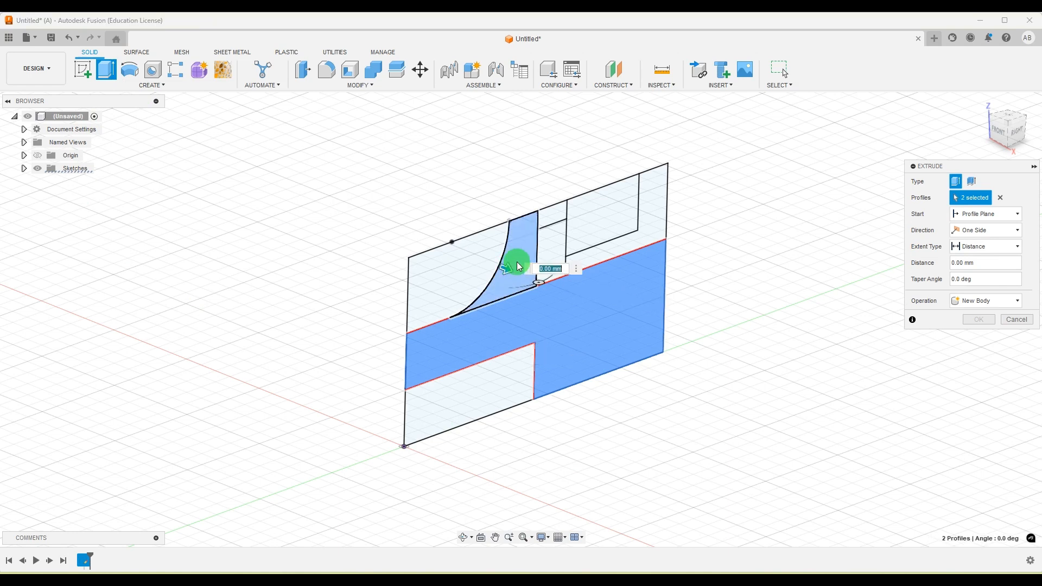
{"action": "left_click", "coordinate": [551, 258]}
{"action": "left_click", "coordinate": [591, 216]}
{"action": "left_click", "coordinate": [641, 201]}
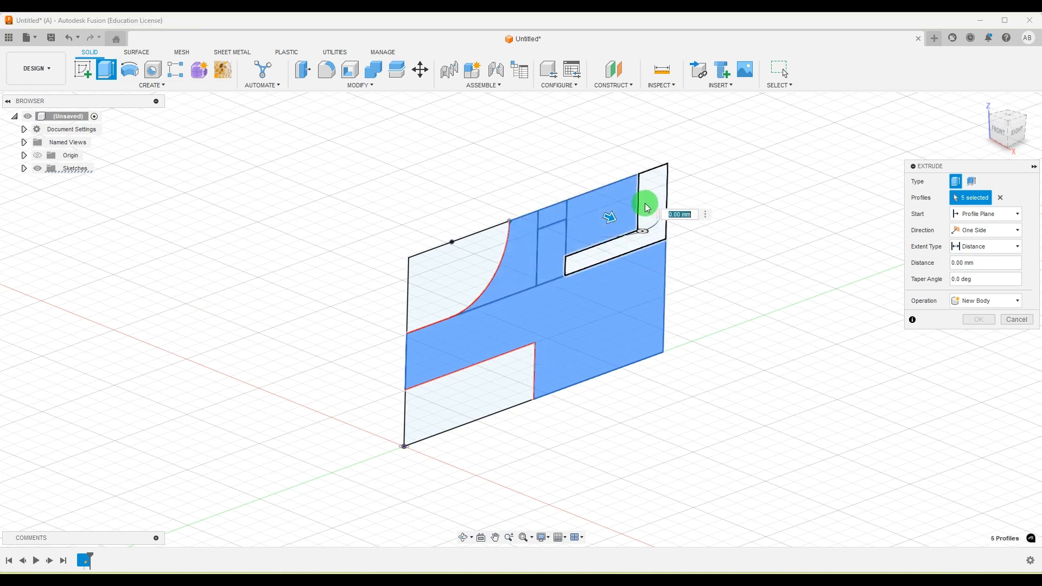
{"action": "left_click", "coordinate": [740, 211]}
{"action": "left_click", "coordinate": [986, 230]}
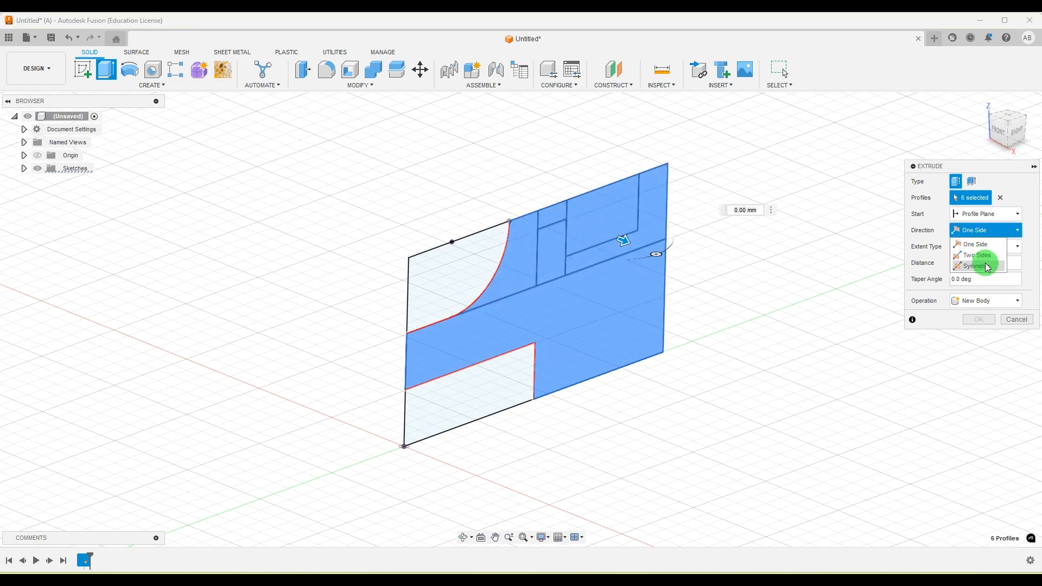
{"action": "left_click", "coordinate": [971, 272]}
{"action": "left_click", "coordinate": [985, 280]}
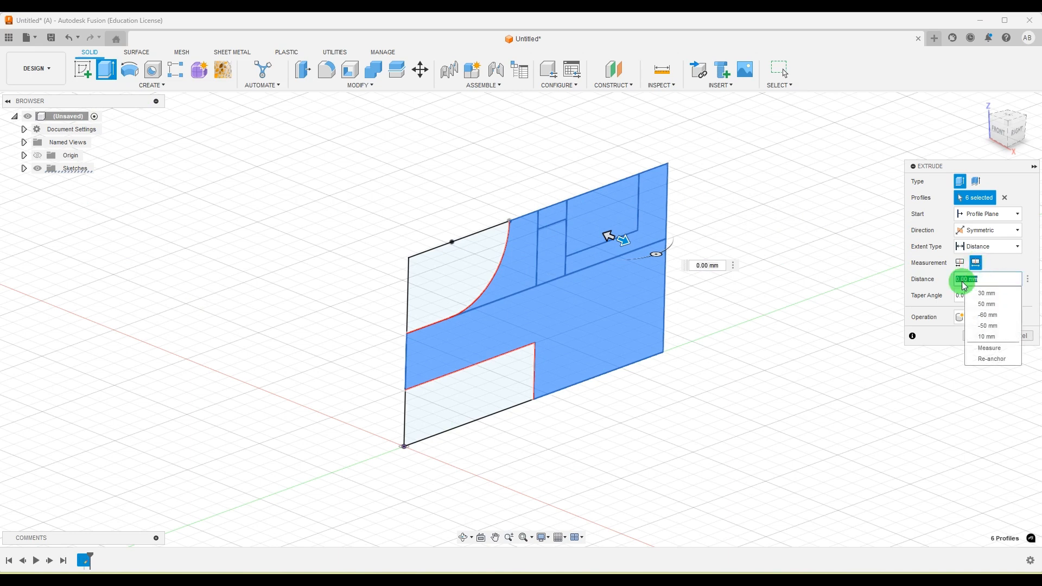
{"action": "left_click", "coordinate": [996, 286]}
{"action": "left_click_drag", "start_coordinate": [1004, 280], "coordinate": [899, 279]}
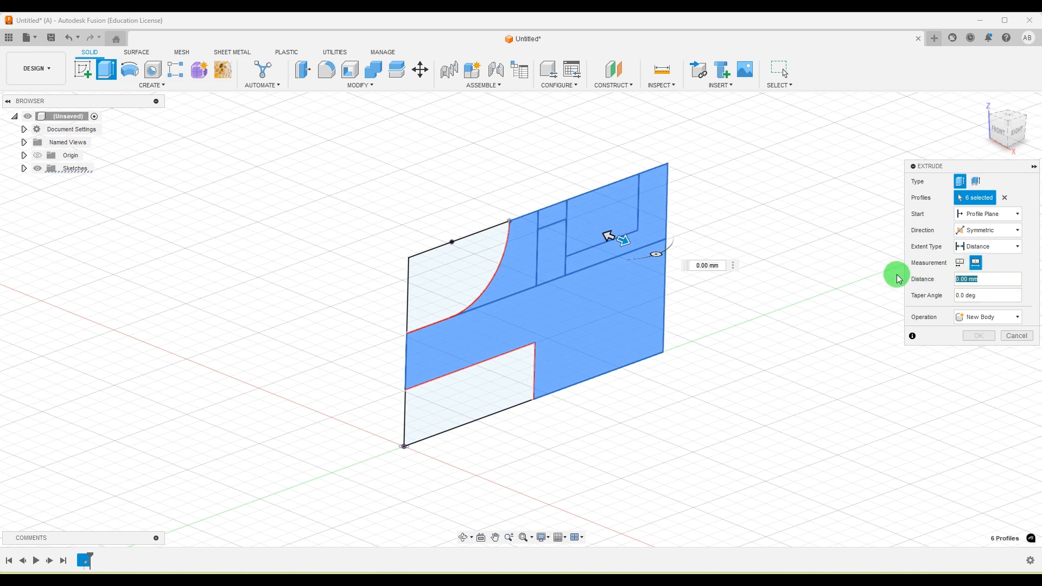
{"action": "key", "text": "Return"}
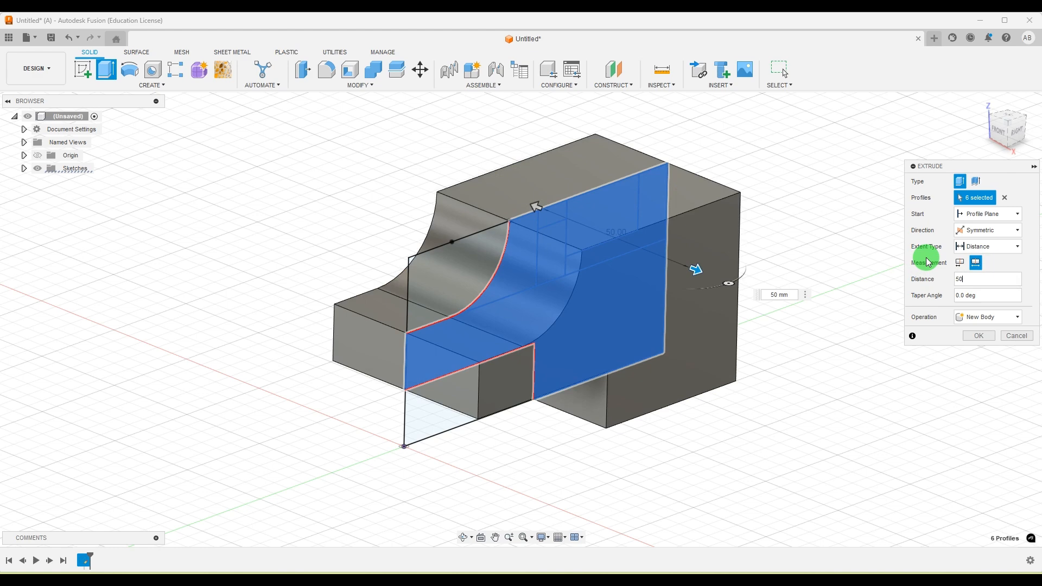
{"action": "left_click", "coordinate": [978, 337]}
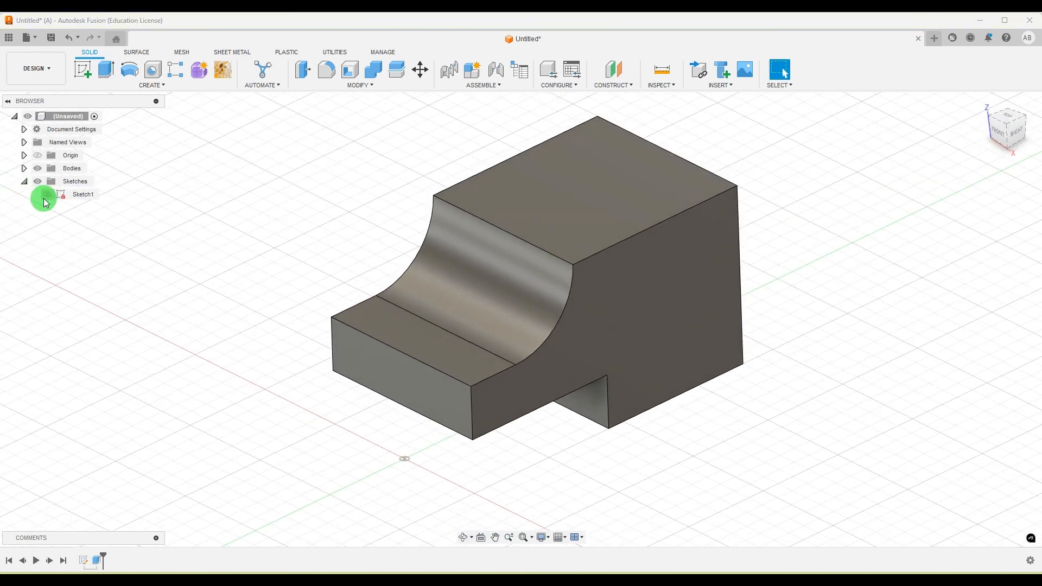
Show Sketch1 and hide Body1 so the inner profiles can be selected for another extrusion.
{"action": "left_click", "coordinate": [48, 194]}
{"action": "left_click", "coordinate": [464, 537]}
{"action": "left_click_drag", "start_coordinate": [531, 202], "coordinate": [538, 196]}
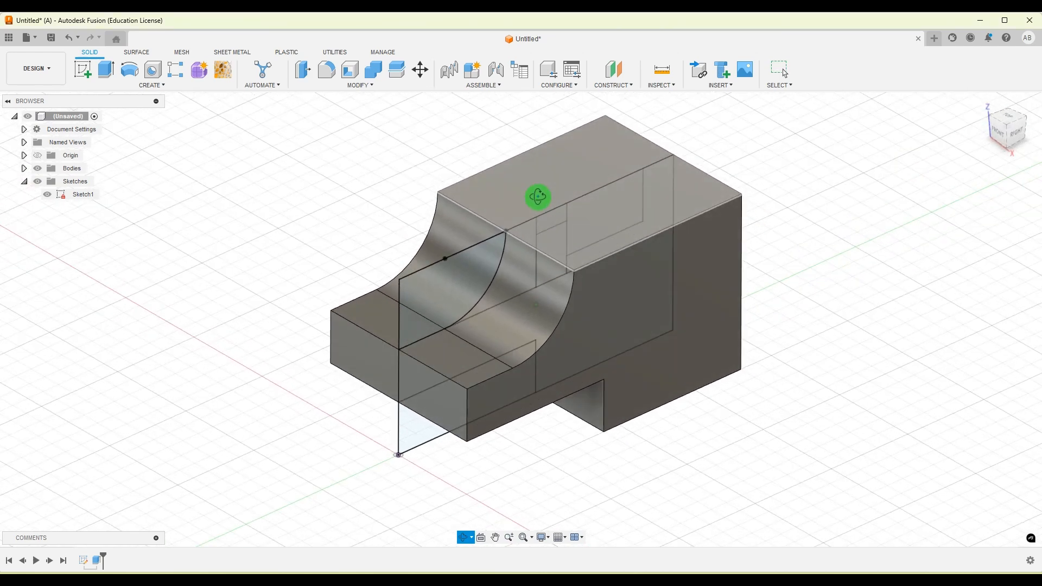
{"action": "left_click", "coordinate": [105, 69]}
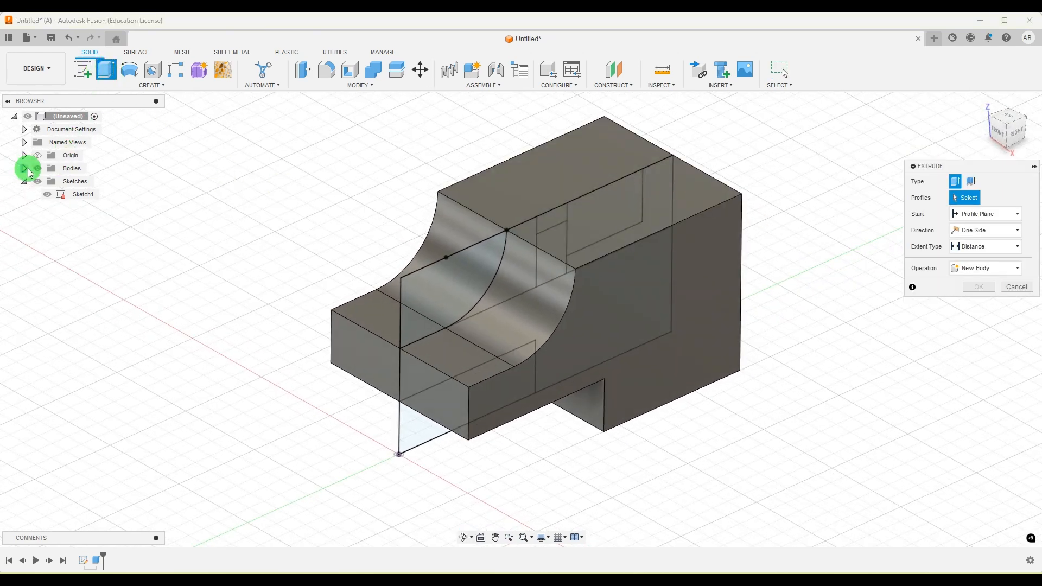
{"action": "left_click", "coordinate": [25, 169]}
{"action": "left_click", "coordinate": [48, 182]}
{"action": "left_click", "coordinate": [81, 207]}
{"action": "scroll", "coordinate": [597, 228], "scroll_direction": "up", "scroll_amount": 2}
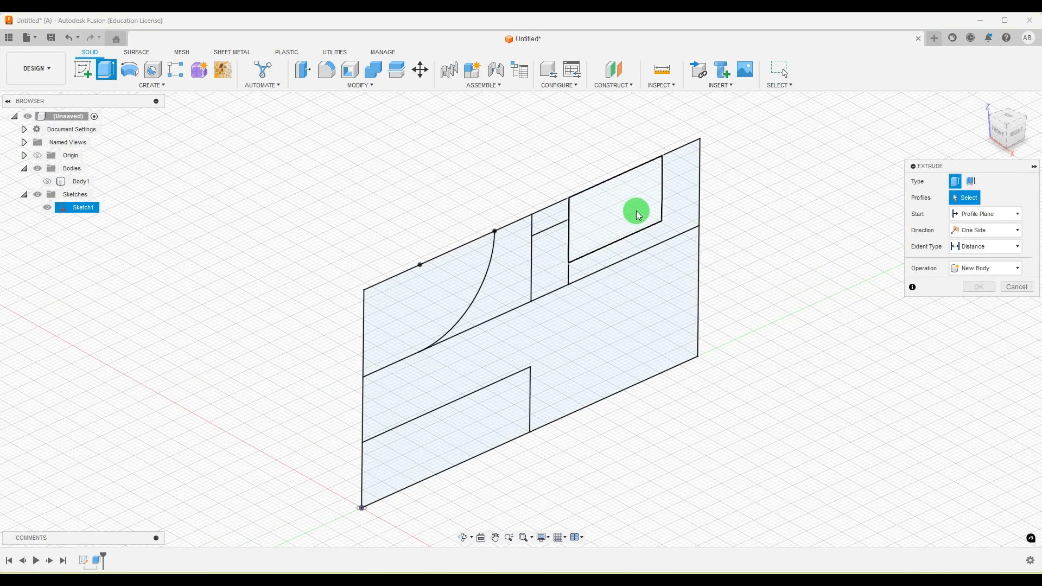
Extrude the three inner pocket profiles symmetrically with a 30 mm whole length, showing Body1 again so they cut into it.
{"action": "left_click", "coordinate": [638, 215]}
{"action": "left_click", "coordinate": [555, 216]}
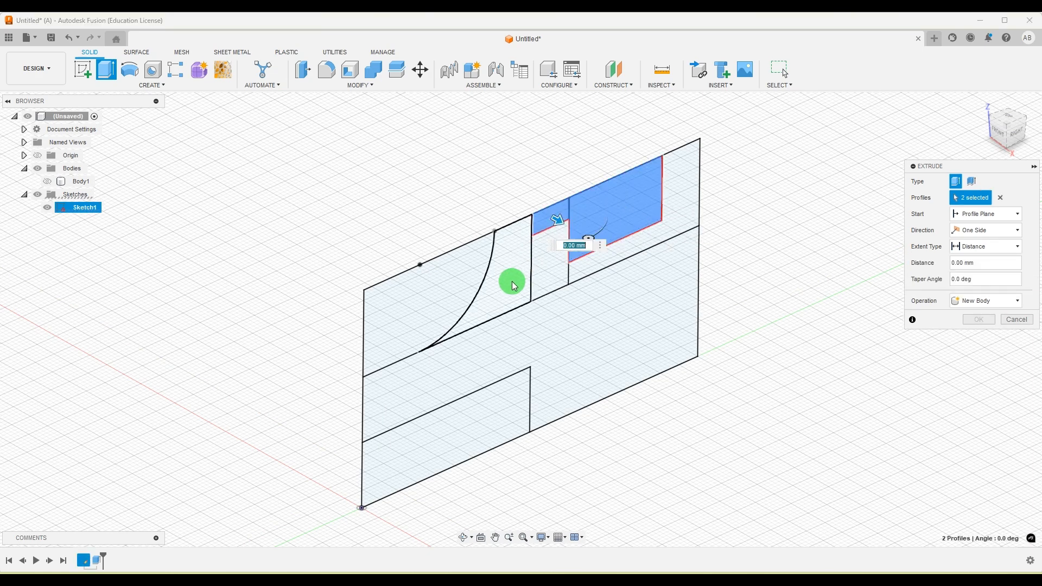
{"action": "left_click", "coordinate": [510, 282]}
{"action": "scroll", "coordinate": [789, 252], "scroll_direction": "up", "scroll_amount": 3}
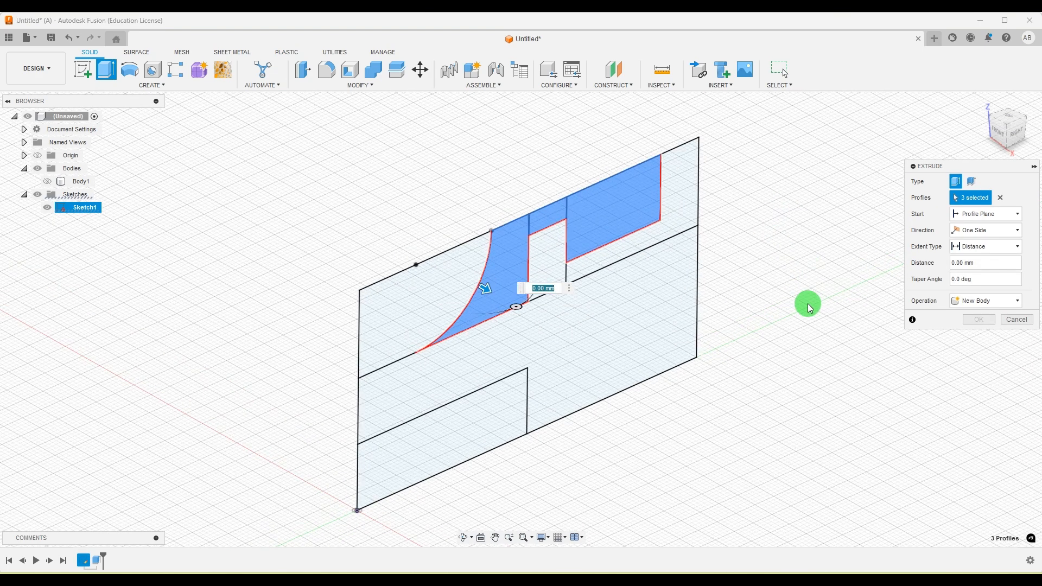
{"action": "left_click", "coordinate": [1007, 231]}
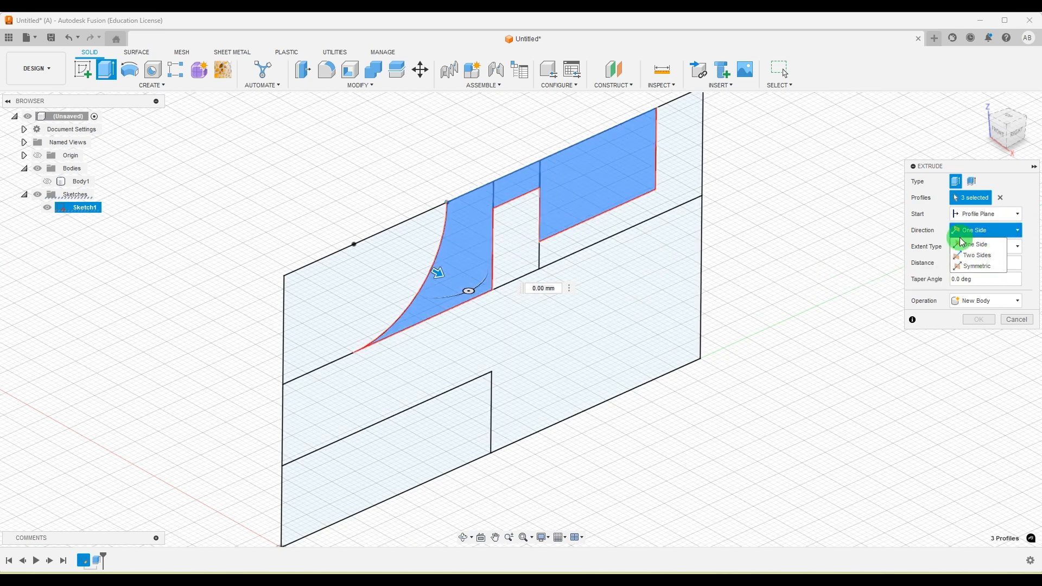
{"action": "left_click", "coordinate": [976, 266]}
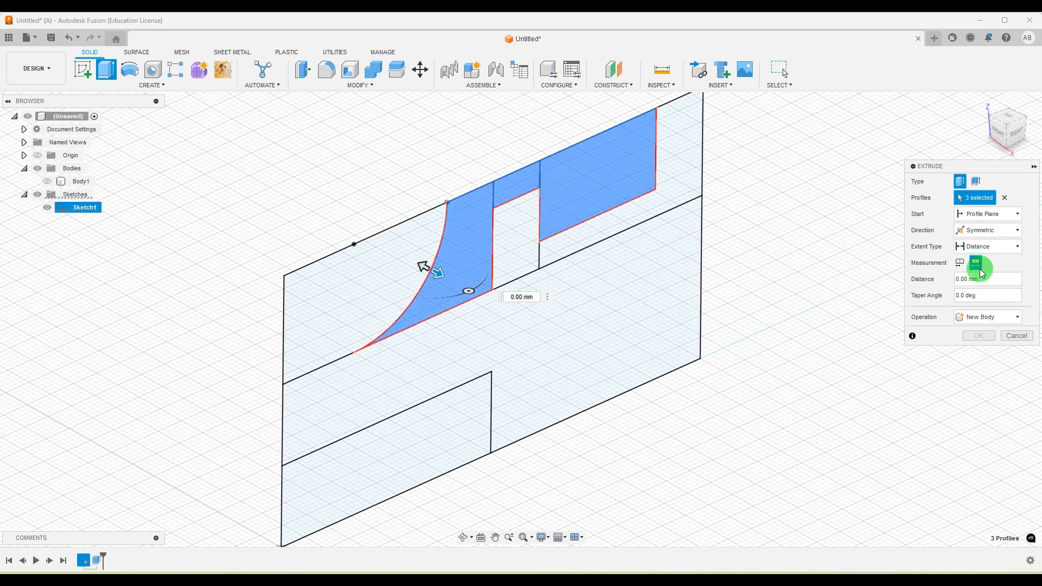
{"action": "left_click", "coordinate": [978, 267]}
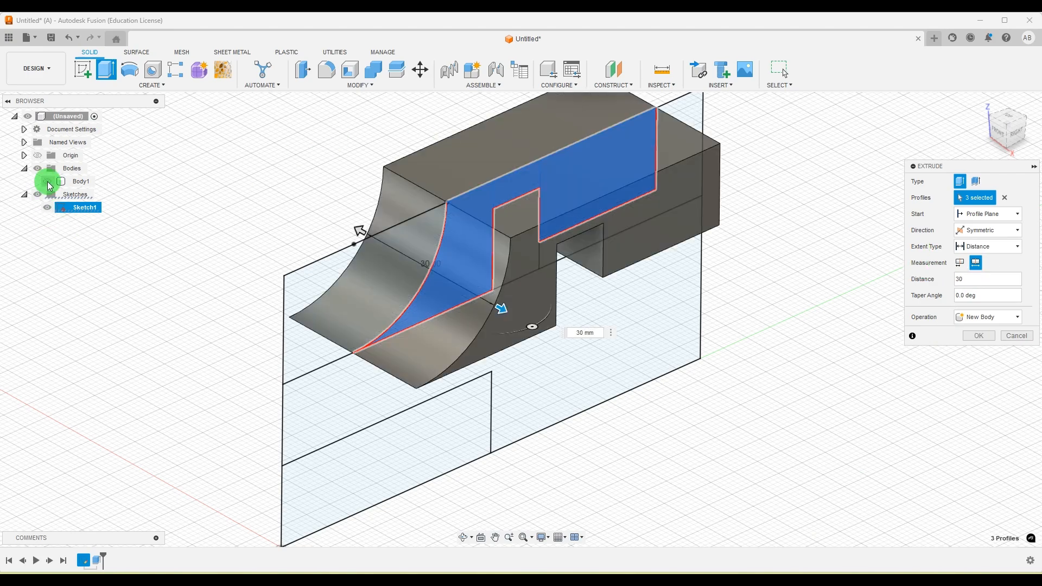
{"action": "left_click", "coordinate": [48, 183]}
{"action": "middle_click_drag", "start_coordinate": [624, 186], "coordinate": [802, 223], "text": "shift"}
{"action": "left_click", "coordinate": [978, 352]}
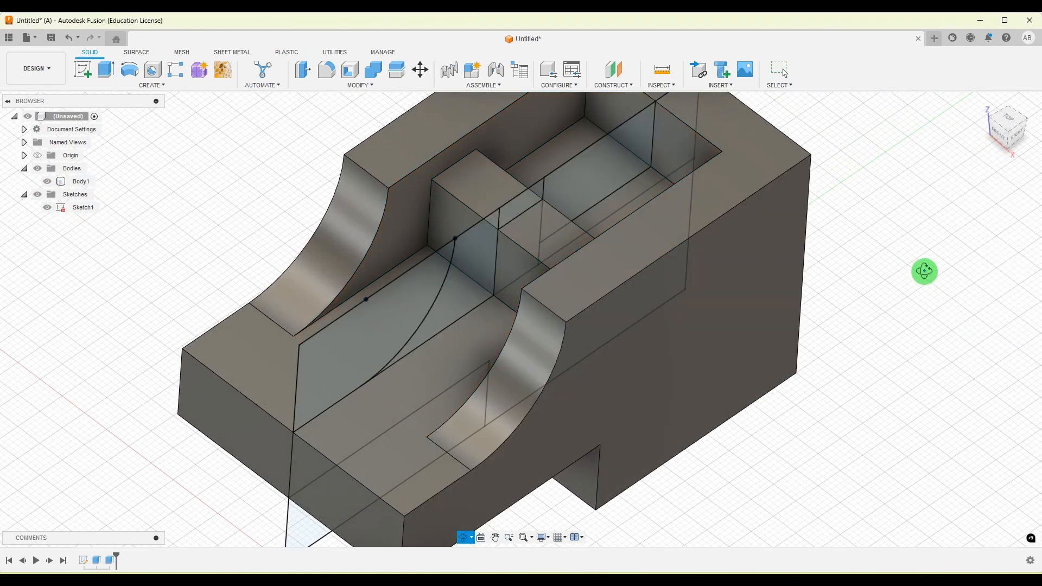
View the pocket cut from other angles and hide Sketch1.
{"action": "middle_click_drag", "start_coordinate": [924, 271], "coordinate": [740, 317], "text": "shift"}
{"action": "scroll", "coordinate": [741, 317], "scroll_direction": "down", "scroll_amount": 3}
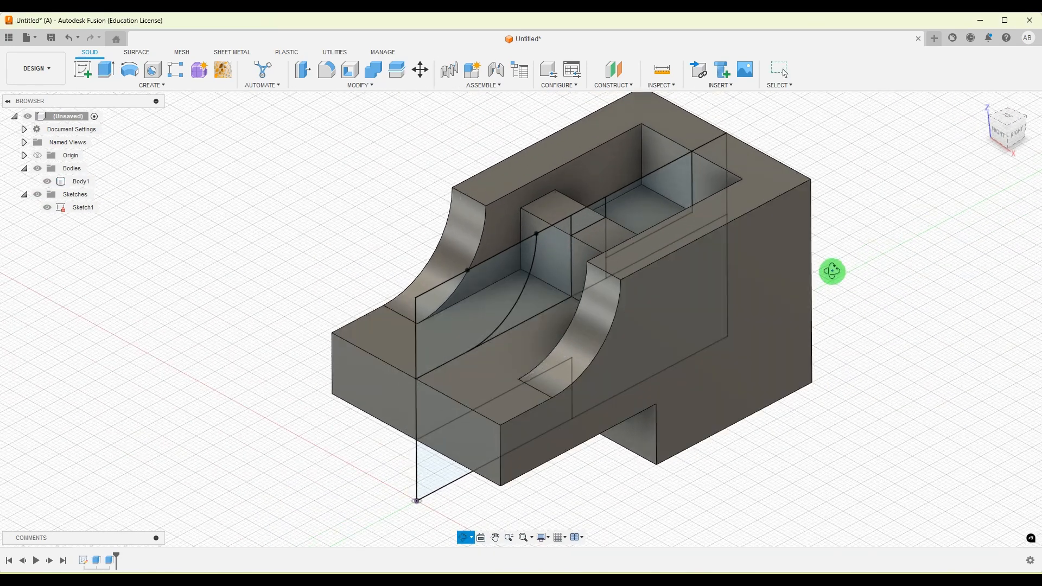
{"action": "middle_click_drag", "start_coordinate": [831, 271], "coordinate": [830, 279], "text": "shift"}
{"action": "left_click", "coordinate": [118, 259]}
{"action": "left_click", "coordinate": [38, 208]}
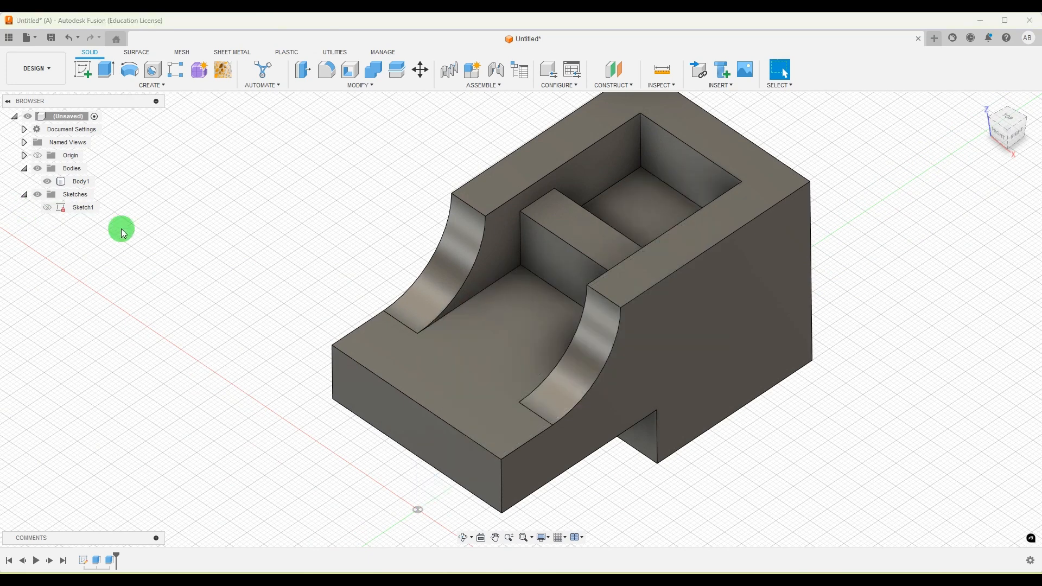
Examine the body's pocket, inner step and curved side walls from several angles.
{"action": "scroll", "coordinate": [325, 240], "scroll_direction": "down", "scroll_amount": 2}
{"action": "left_click", "coordinate": [499, 242]}
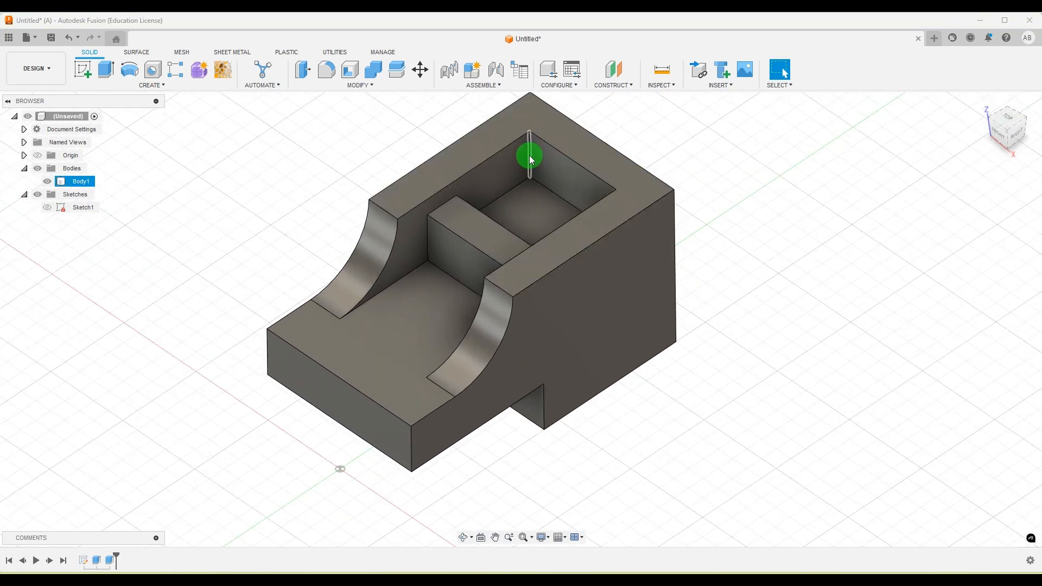
{"action": "left_click", "coordinate": [529, 155]}
{"action": "left_click", "coordinate": [824, 187]}
{"action": "middle_click_drag", "start_coordinate": [824, 187], "coordinate": [781, 237], "text": "shift"}
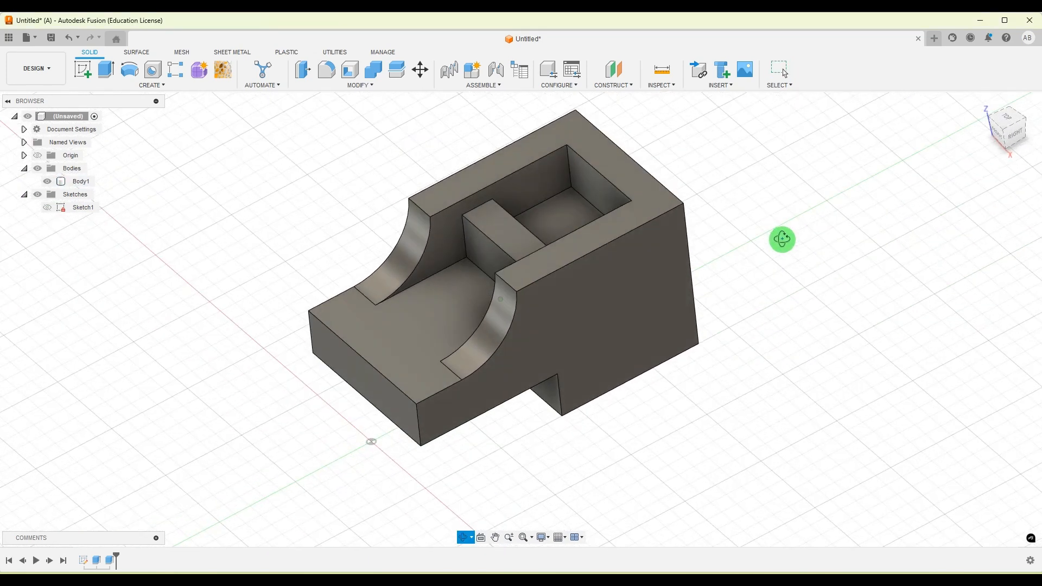
{"action": "left_click", "coordinate": [463, 235]}
{"action": "left_click", "coordinate": [865, 213]}
{"action": "middle_click_drag", "start_coordinate": [865, 213], "coordinate": [841, 228], "text": "shift"}
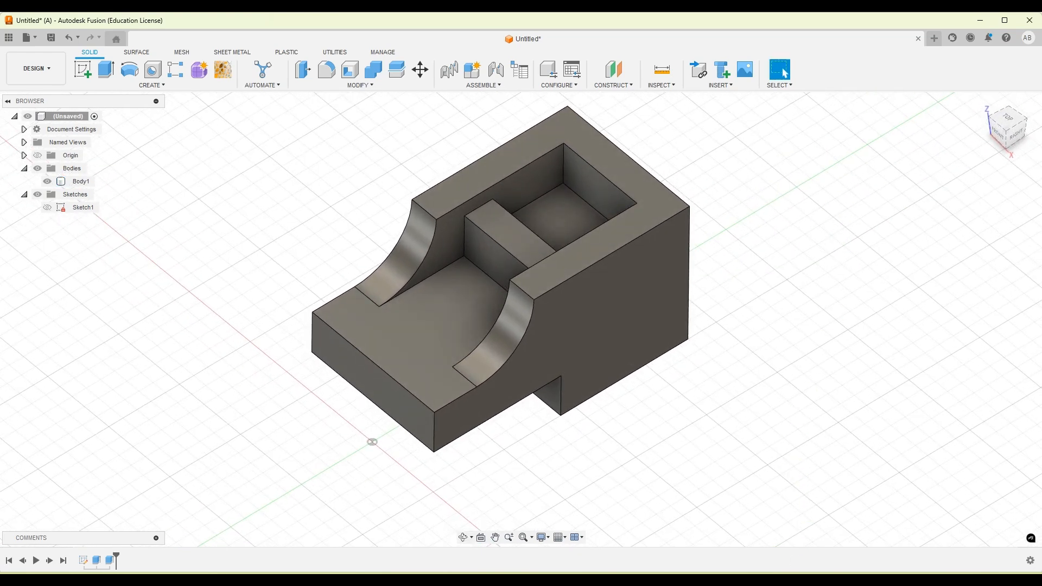
Check the reference drawing and sketch an 18 mm diameter circle on the body's low front face, centred between the side walls.
{"action": "key", "text": "alt+Tab"}
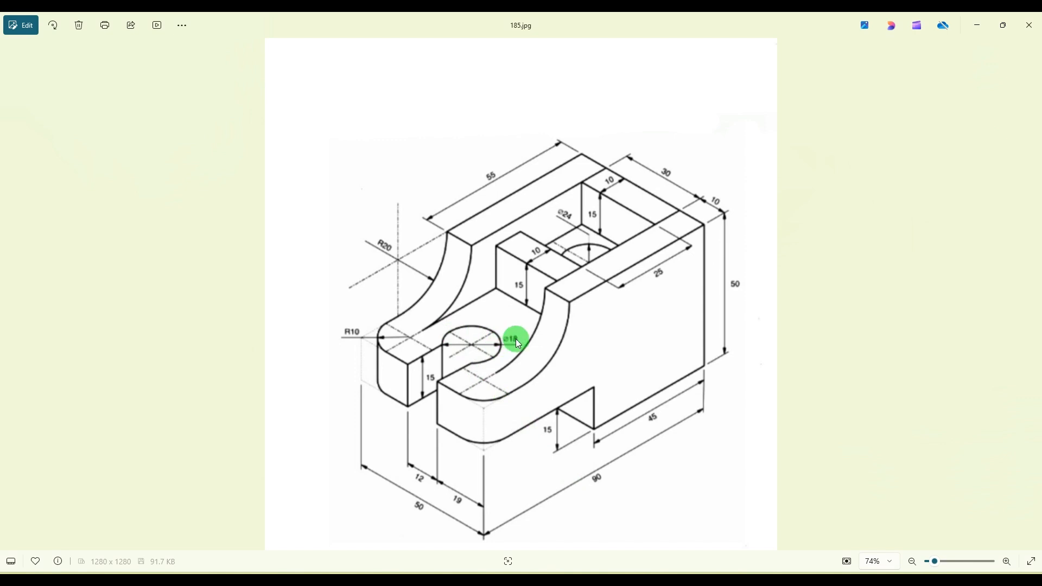
{"action": "key", "text": "alt+Tab"}
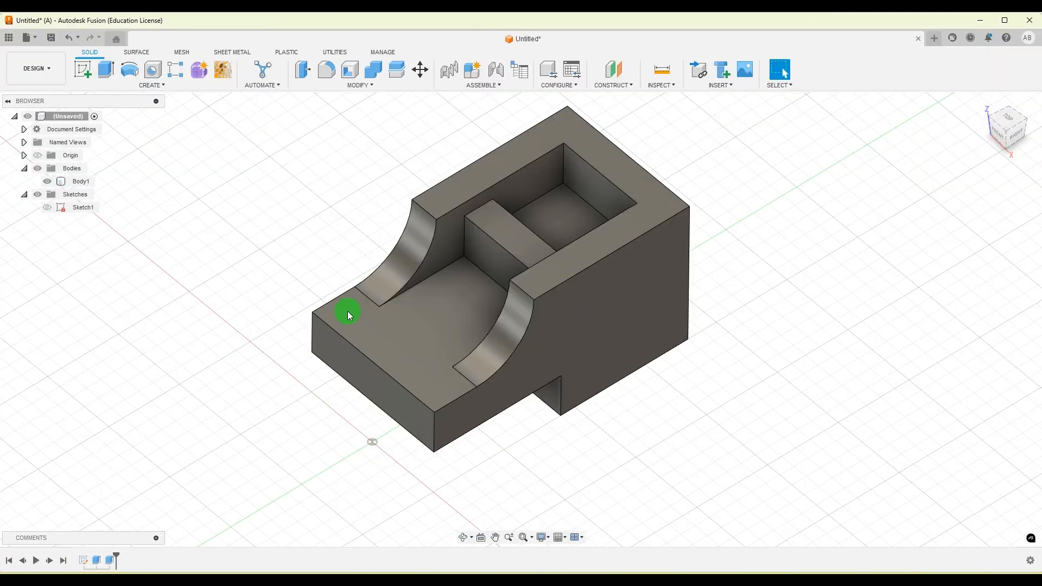
{"action": "left_click", "coordinate": [434, 369]}
{"action": "left_click", "coordinate": [86, 71]}
{"action": "scroll", "coordinate": [503, 315], "scroll_direction": "down", "scroll_amount": 4}
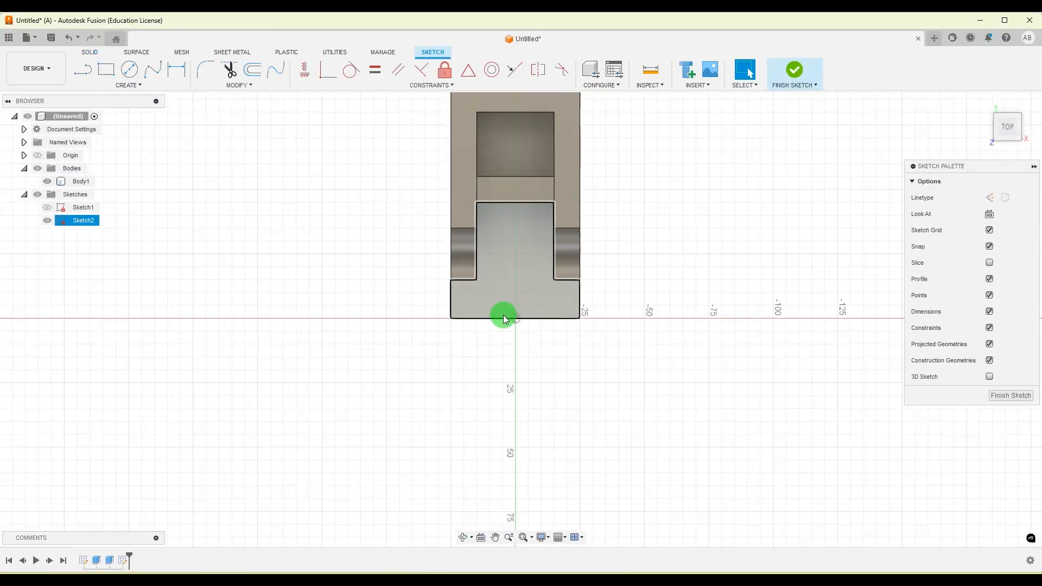
{"action": "left_click", "coordinate": [131, 72]}
{"action": "scroll", "coordinate": [530, 240], "scroll_direction": "up", "scroll_amount": 2}
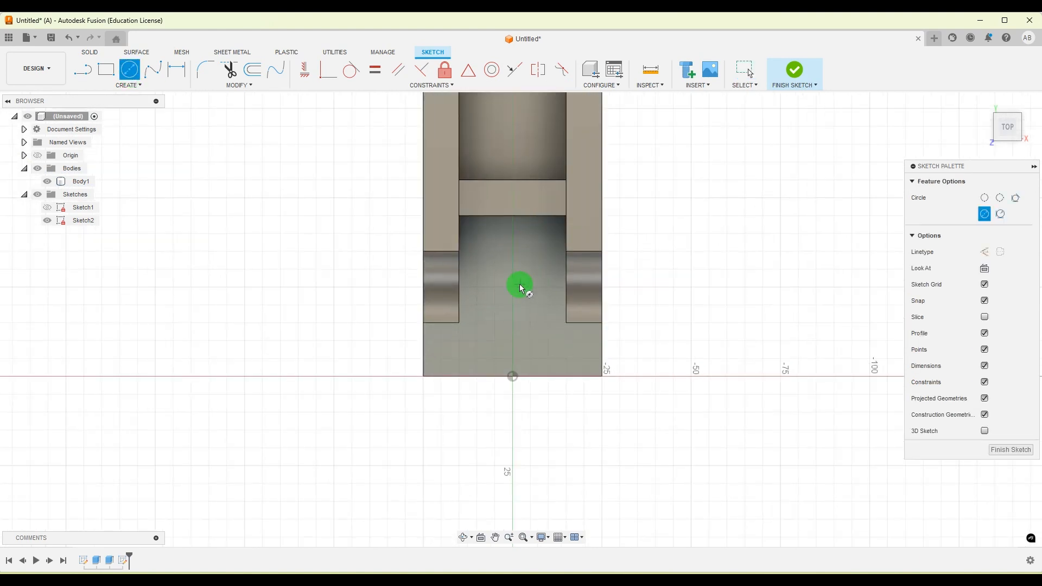
{"action": "left_click_drag", "start_coordinate": [514, 288], "coordinate": [537, 322]}
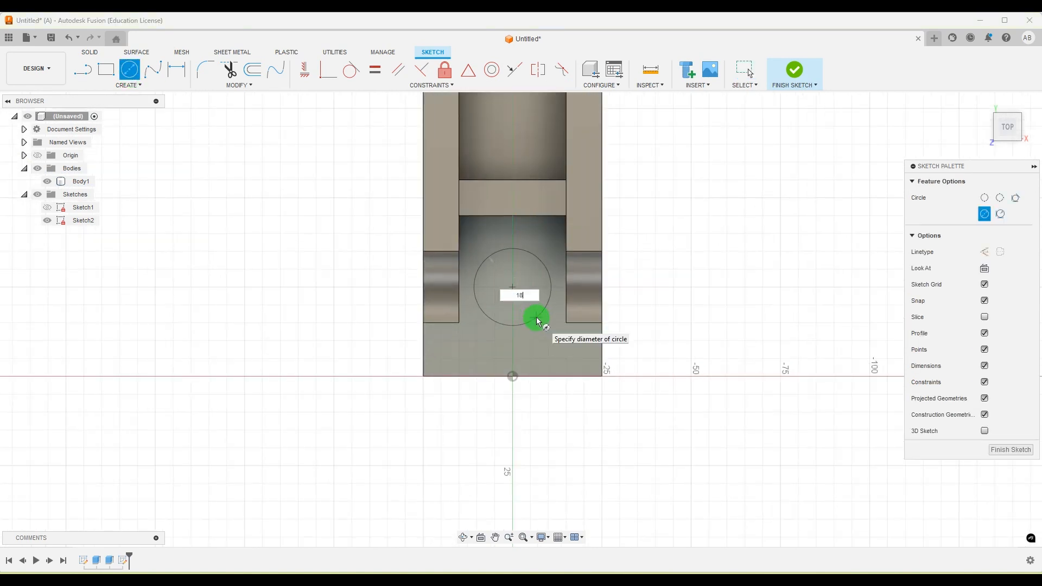
{"action": "type", "text": "18"}
{"action": "key", "text": "Return"}
{"action": "key", "text": "Escape"}
Check the reference drawing and dimension the circle's centre 22.5 mm from the front edge.
{"action": "scroll", "coordinate": [521, 421], "scroll_direction": "down", "scroll_amount": 3}
{"action": "scroll", "coordinate": [513, 289], "scroll_direction": "up", "scroll_amount": 2}
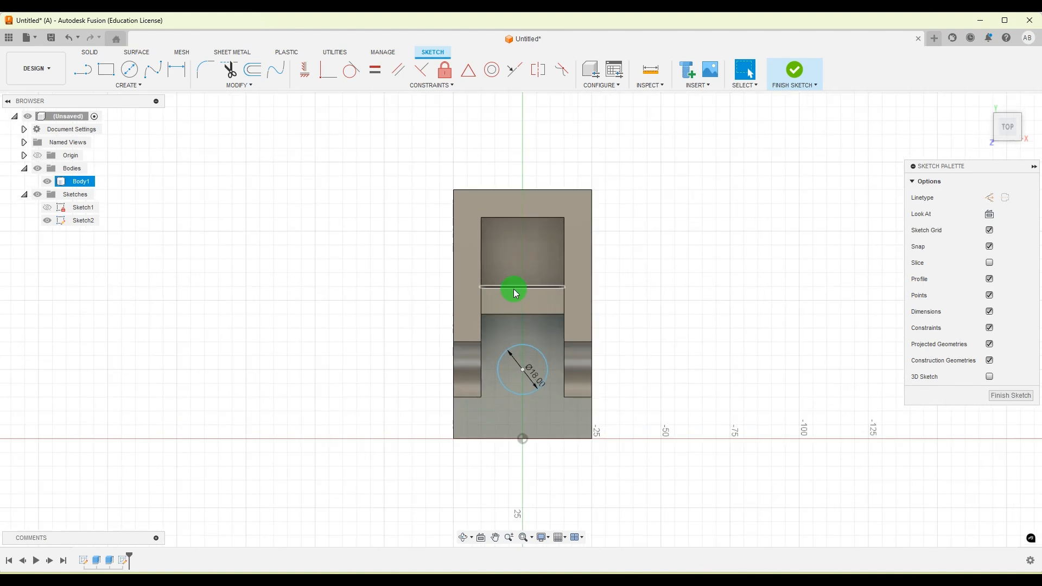
{"action": "scroll", "coordinate": [513, 288], "scroll_direction": "up", "scroll_amount": 3}
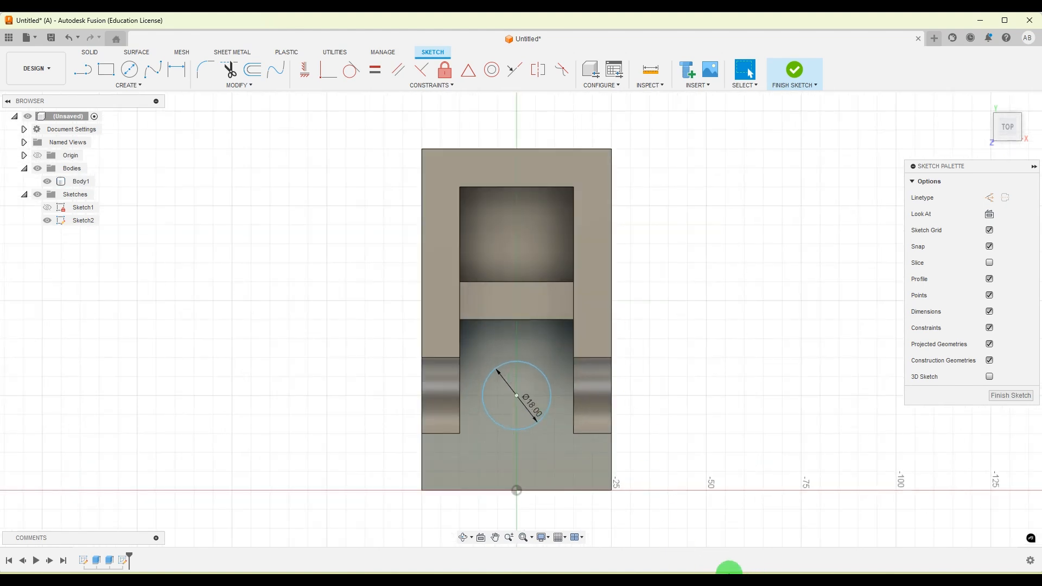
{"action": "scroll", "coordinate": [541, 467], "scroll_direction": "down", "scroll_amount": 2}
{"action": "scroll", "coordinate": [541, 480], "scroll_direction": "up", "scroll_amount": 3}
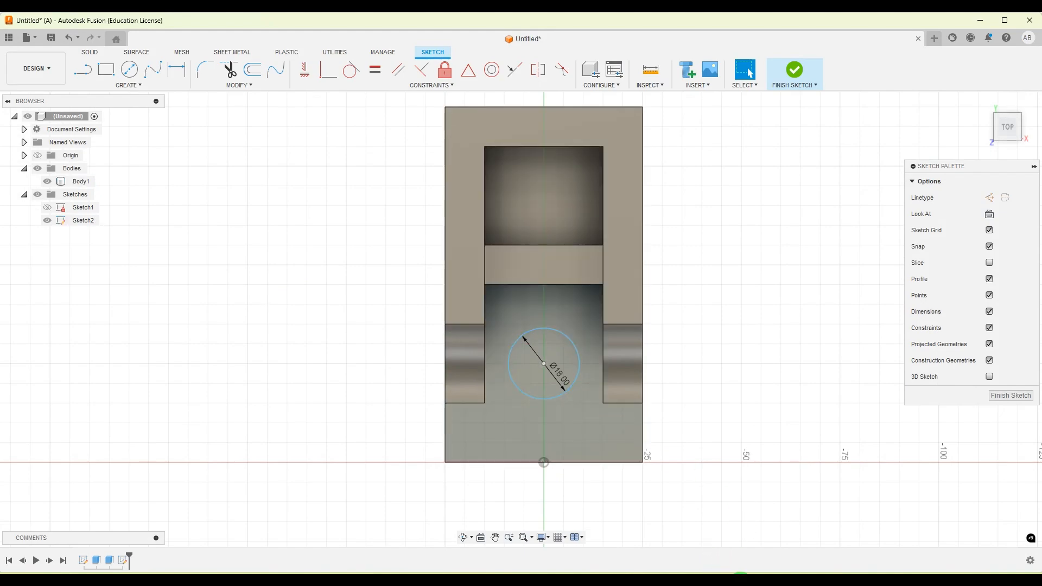
{"action": "key", "text": "alt+Tab"}
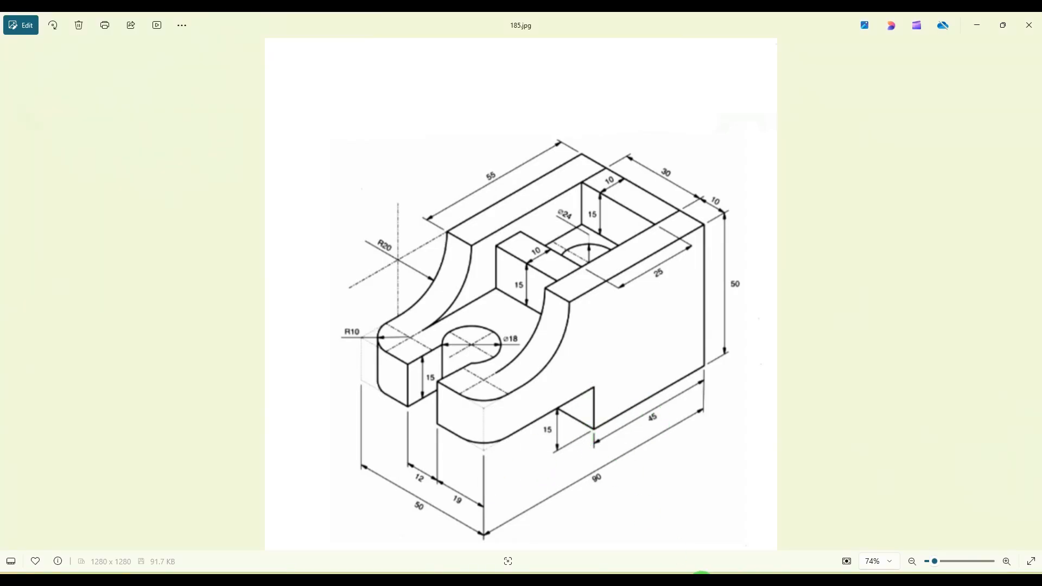
{"action": "key", "text": "alt+Tab"}
{"action": "left_click", "coordinate": [181, 72]}
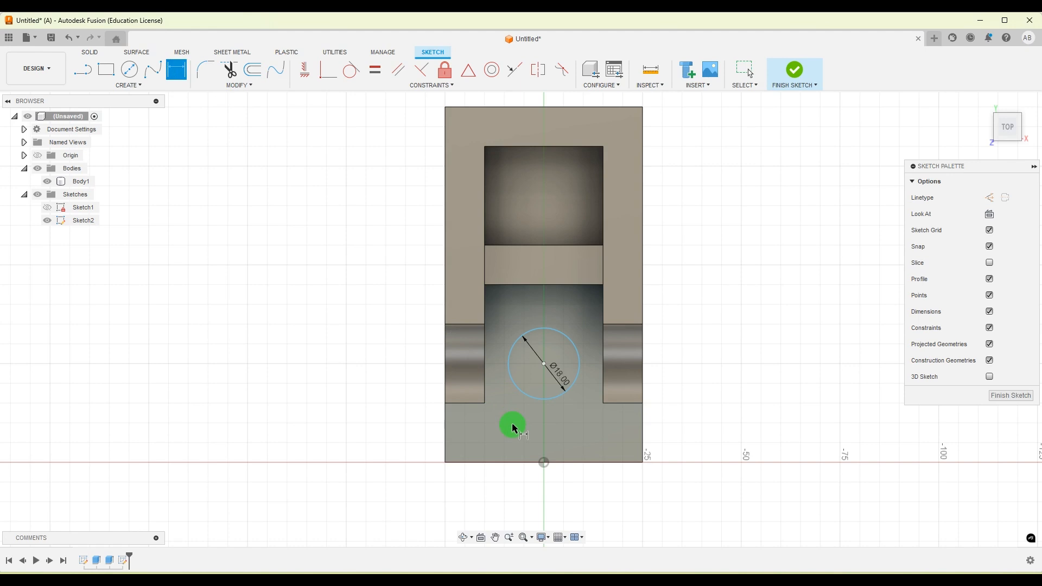
{"action": "left_click", "coordinate": [571, 463]}
{"action": "left_click", "coordinate": [544, 363]}
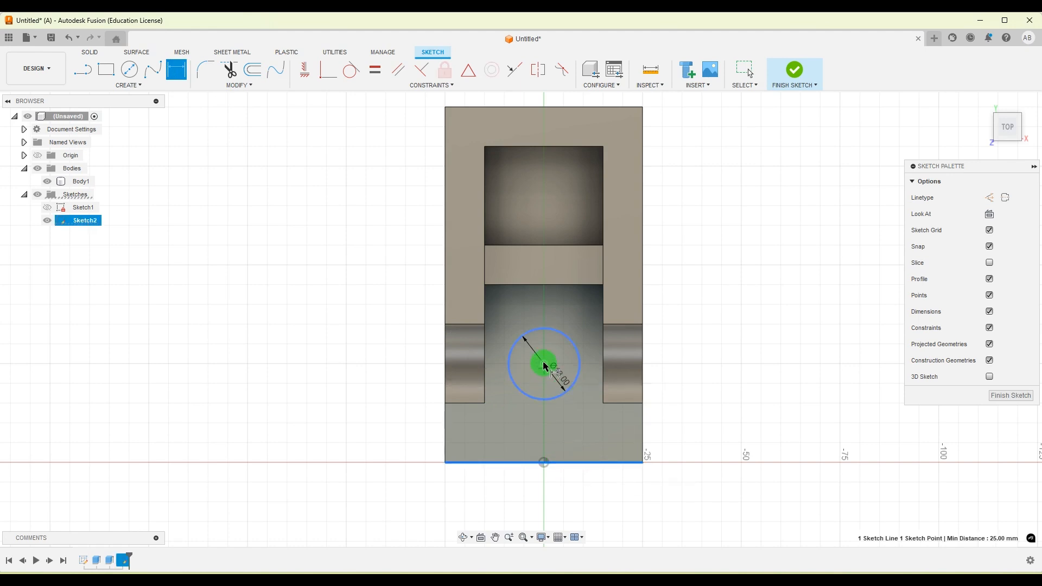
{"action": "left_click", "coordinate": [735, 416]}
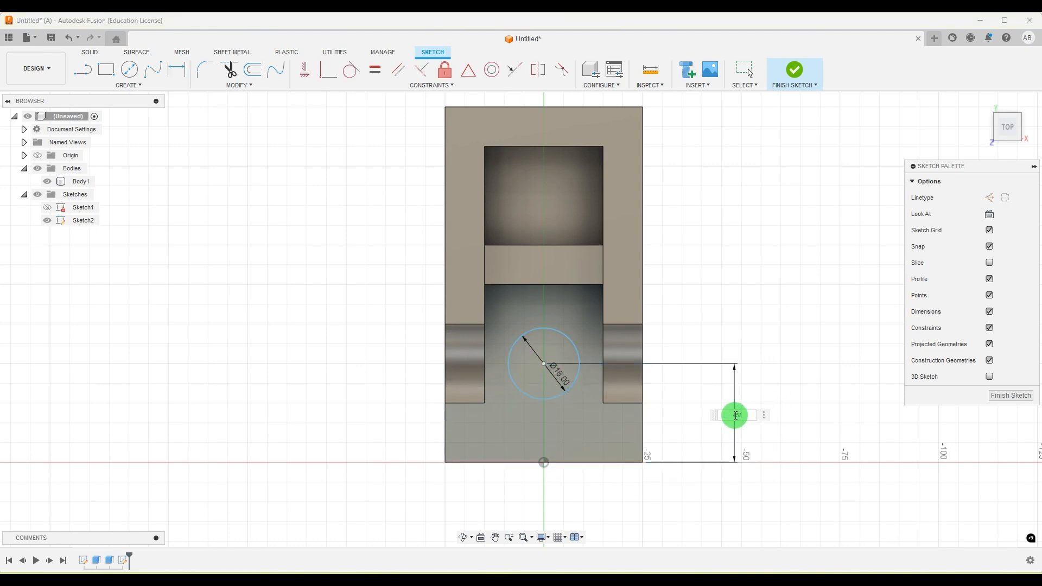
{"action": "key", "text": "Return"}
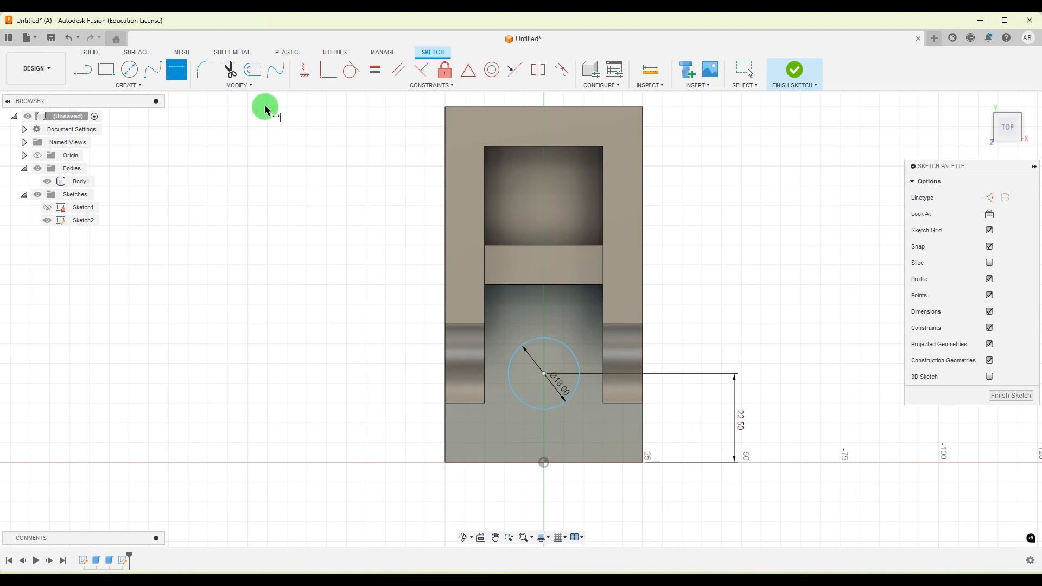
Align the circle's centre vertically with the sketch origin using a Horizontal/Vertical constraint.
{"action": "left_click", "coordinate": [312, 74]}
{"action": "left_click", "coordinate": [543, 464]}
{"action": "left_click", "coordinate": [538, 374]}
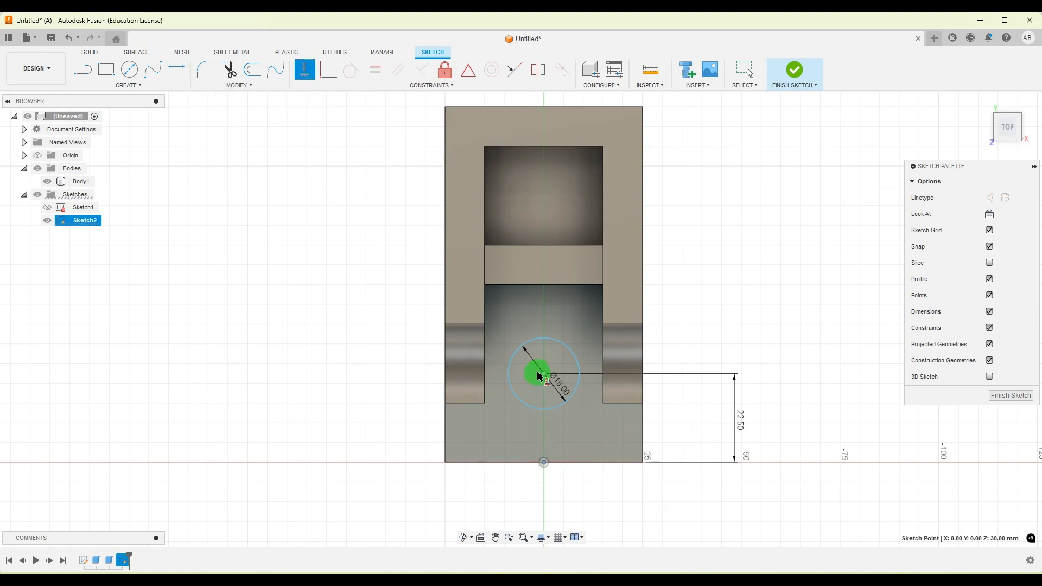
Draw two parallel vertical lines from the front edge to the circle, one on each side of the origin.
{"action": "left_click", "coordinate": [82, 70]}
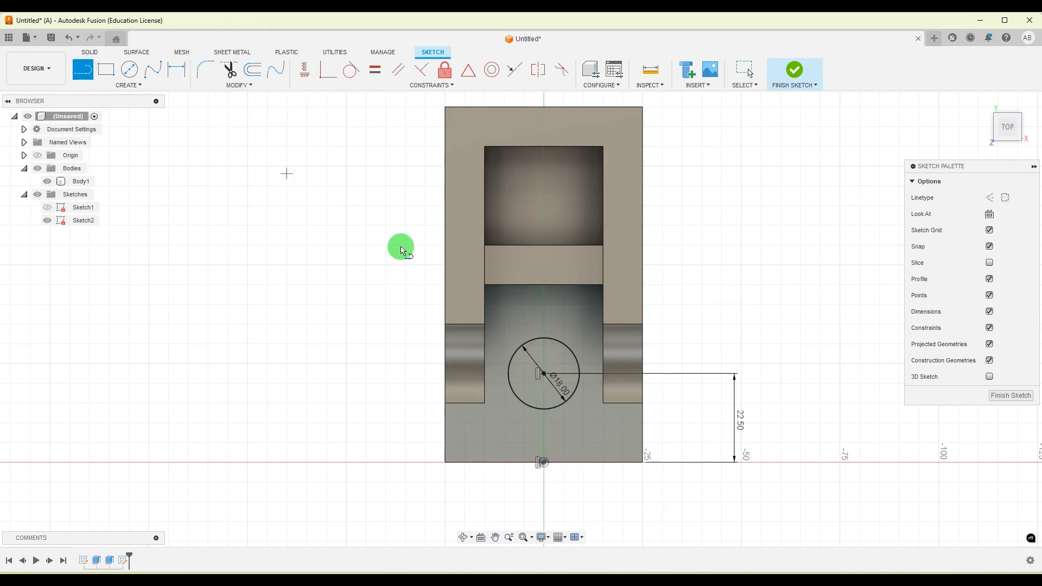
{"action": "scroll", "coordinate": [547, 455], "scroll_direction": "up", "scroll_amount": 2}
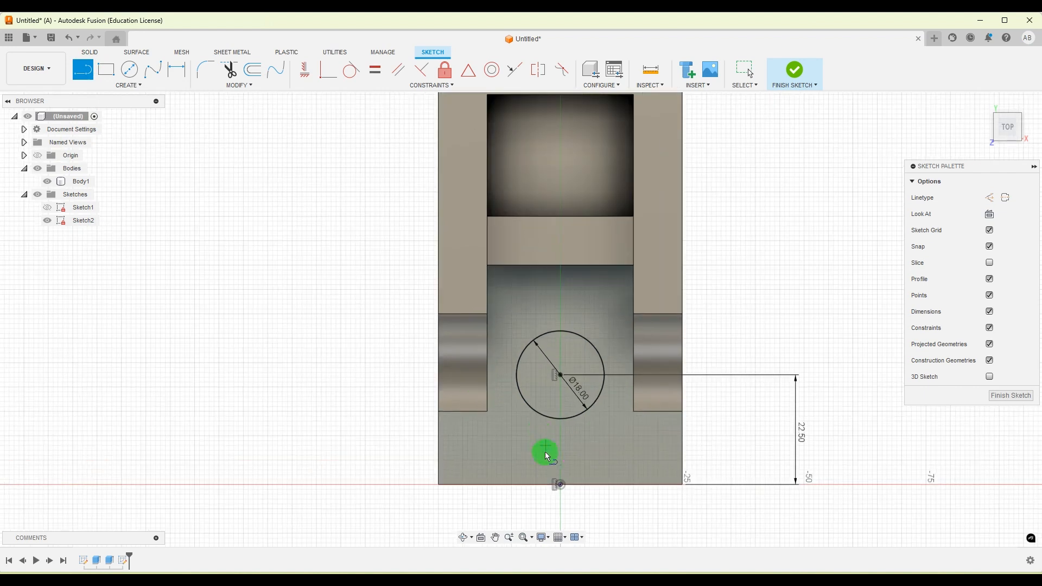
{"action": "left_click", "coordinate": [540, 485]}
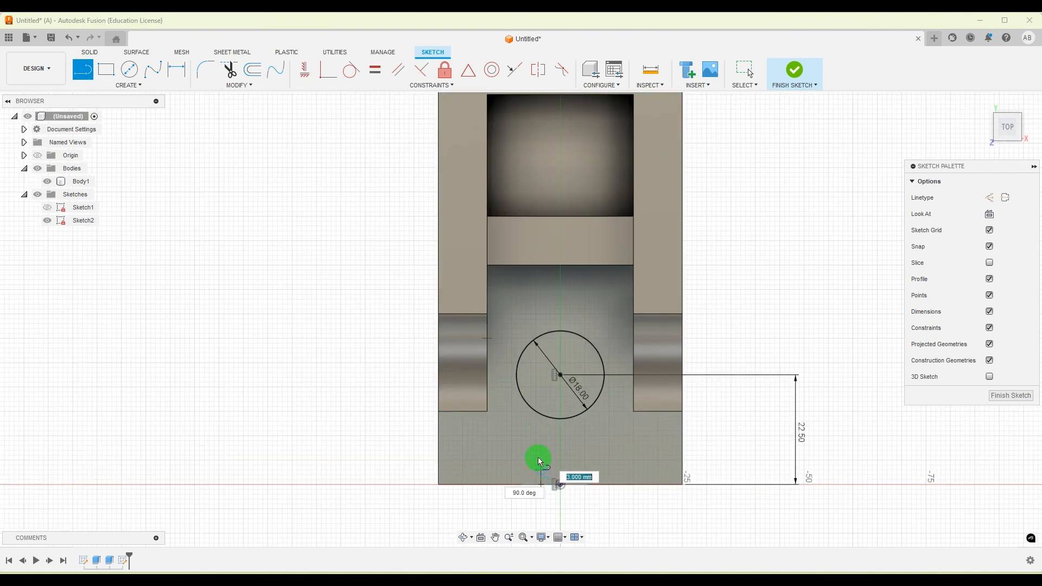
{"action": "left_click", "coordinate": [543, 417]}
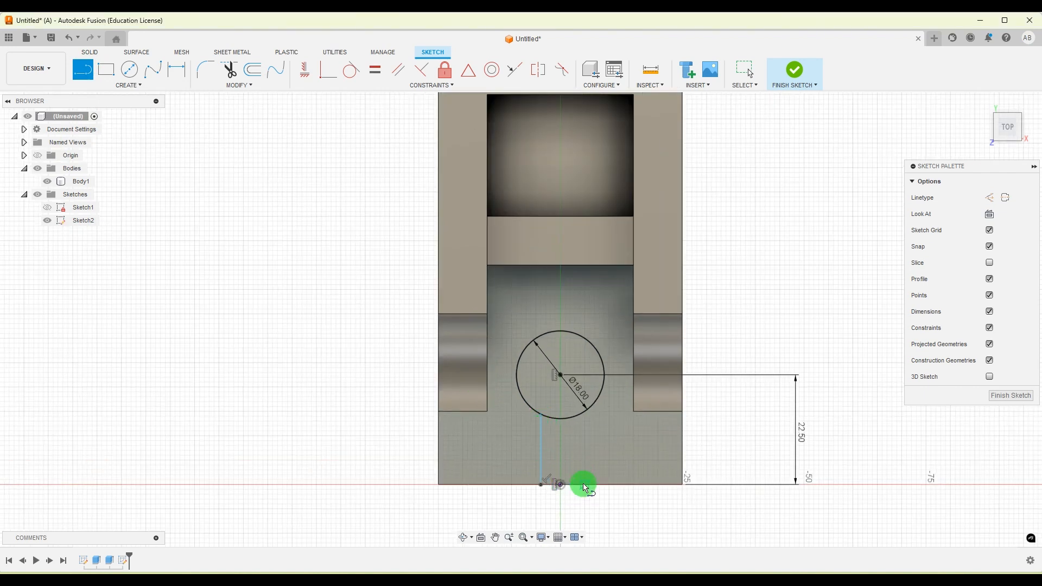
{"action": "left_click", "coordinate": [585, 415]}
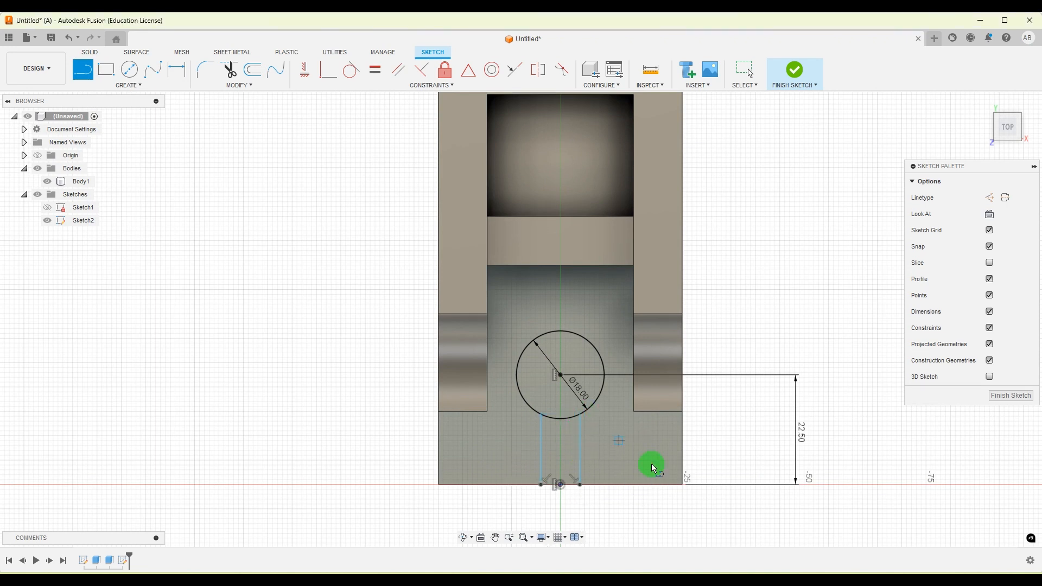
Check the reference drawing and dimension the slot's two vertical lines 12 mm apart.
{"action": "key", "text": "alt+Tab"}
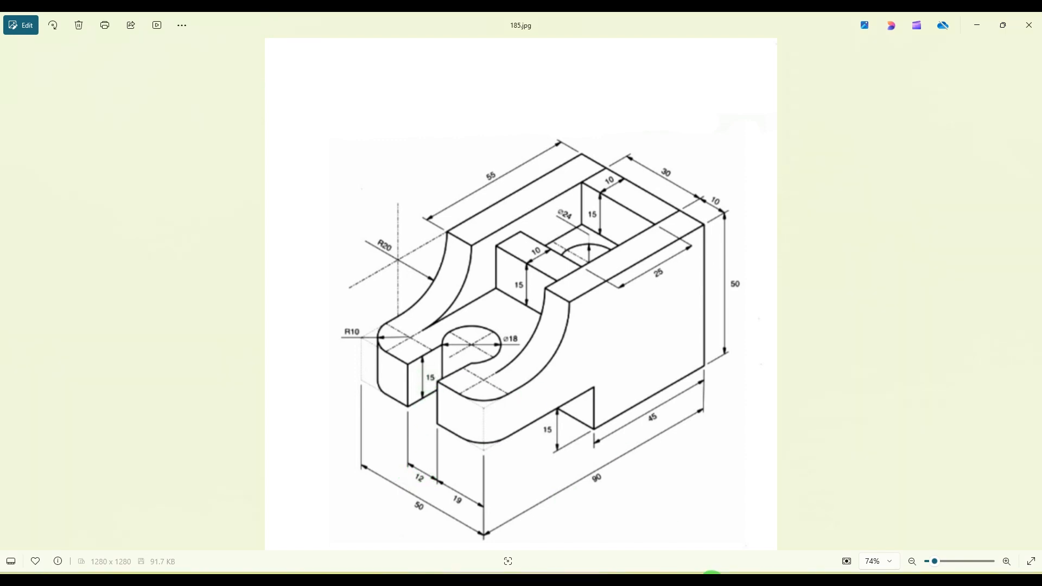
{"action": "key", "text": "alt+Tab"}
{"action": "left_click", "coordinate": [176, 69]}
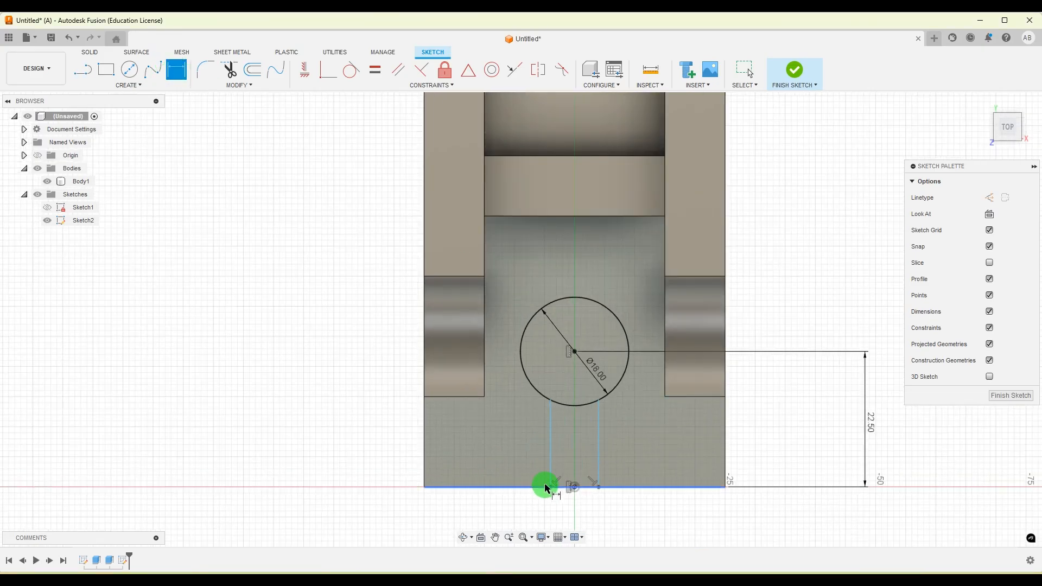
{"action": "left_click", "coordinate": [550, 474]}
{"action": "left_click", "coordinate": [597, 468]}
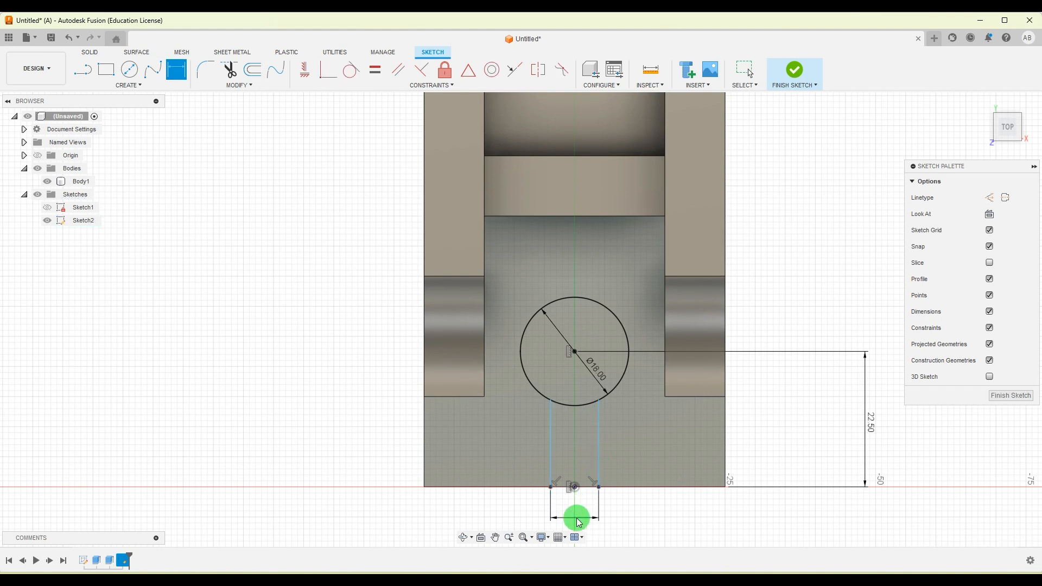
{"action": "left_click", "coordinate": [593, 513]}
{"action": "key", "text": "Return"}
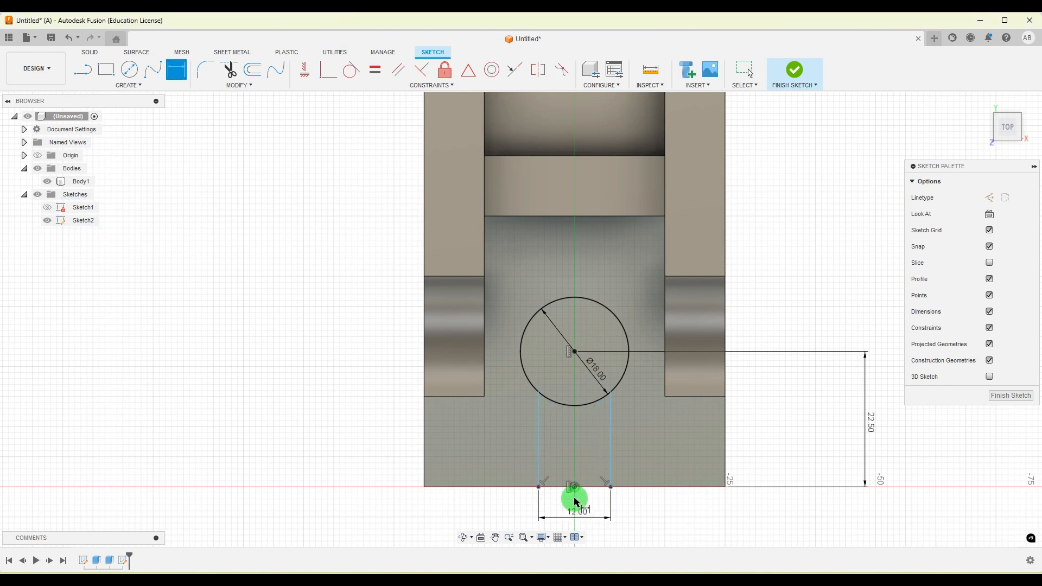
Dimension the slot's left line 6 mm from the sketch origin and finish the sketch.
{"action": "left_click", "coordinate": [574, 486]}
{"action": "left_click", "coordinate": [540, 464]}
{"action": "left_click", "coordinate": [558, 505]}
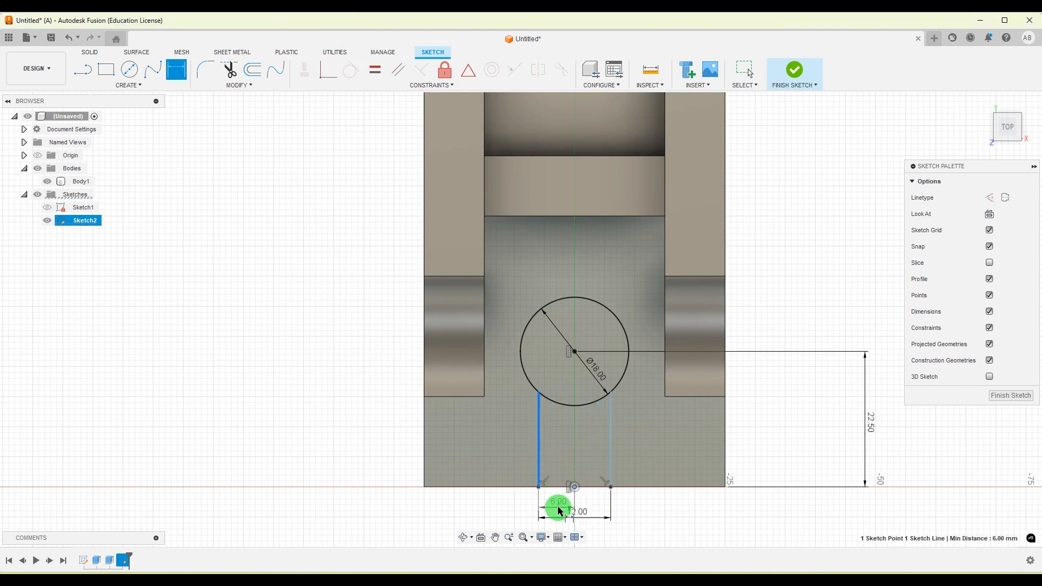
{"action": "key", "text": "Return"}
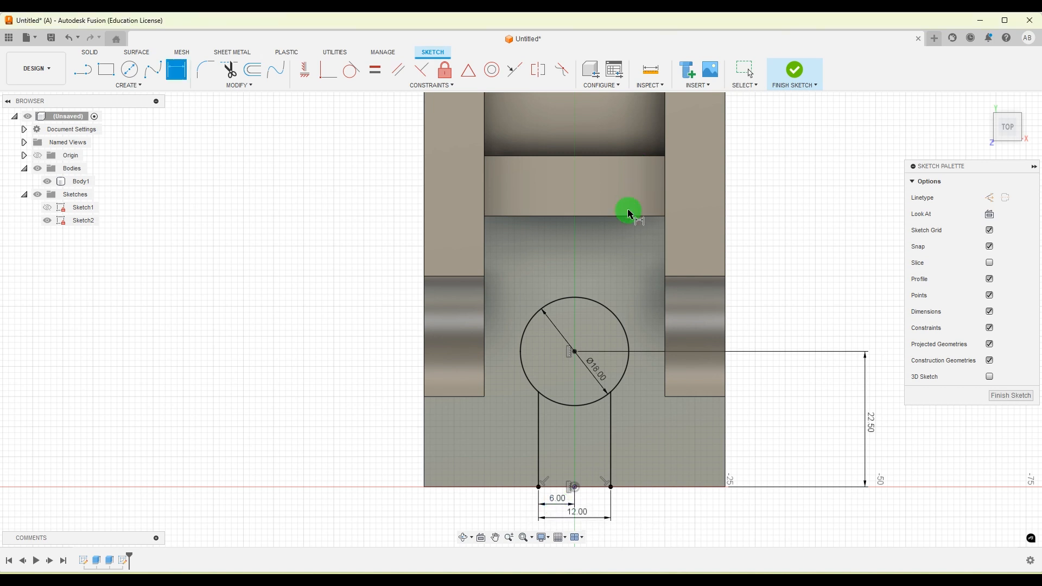
{"action": "scroll", "coordinate": [578, 374], "scroll_direction": "down", "scroll_amount": 2}
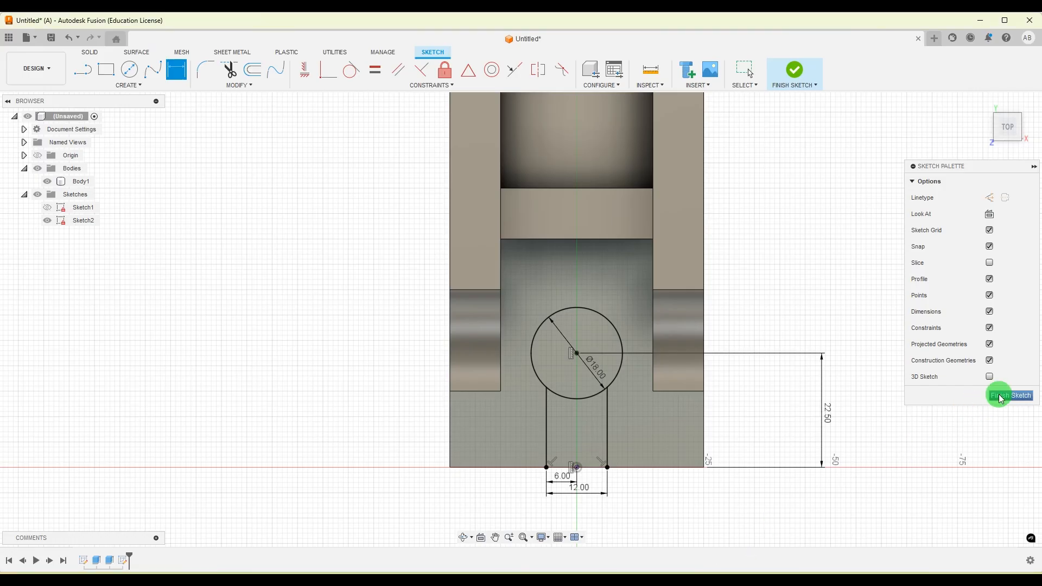
{"action": "left_click", "coordinate": [977, 395]}
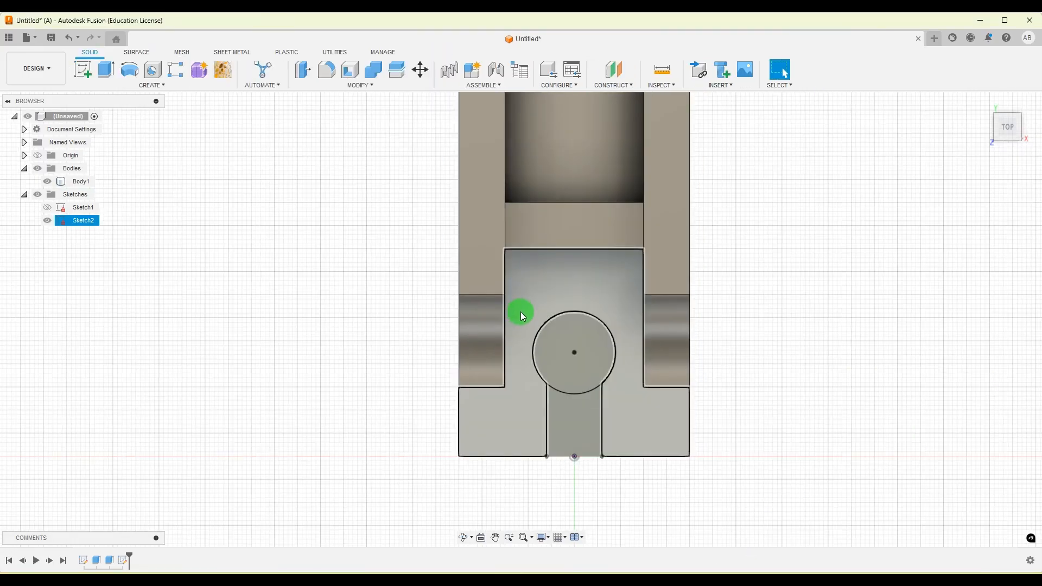
Extrude the circle and slot profiles downward as a cut with the extent type All.
{"action": "mouse_move", "coordinate": [688, 414]}
{"action": "middle_mouse_down", "text": "shift"}
{"action": "mouse_move", "coordinate": [744, 405]}
{"action": "mouse_move", "coordinate": [781, 467]}
{"action": "mouse_move", "coordinate": [797, 432]}
{"action": "mouse_move", "coordinate": [600, 395]}
{"action": "mouse_move", "coordinate": [658, 382]}
{"action": "mouse_move", "coordinate": [713, 411]}
{"action": "mouse_move", "coordinate": [698, 416]}
{"action": "middle_mouse_up", "text": "shift"}
{"action": "scroll", "coordinate": [667, 371], "scroll_direction": "up", "scroll_amount": 3}
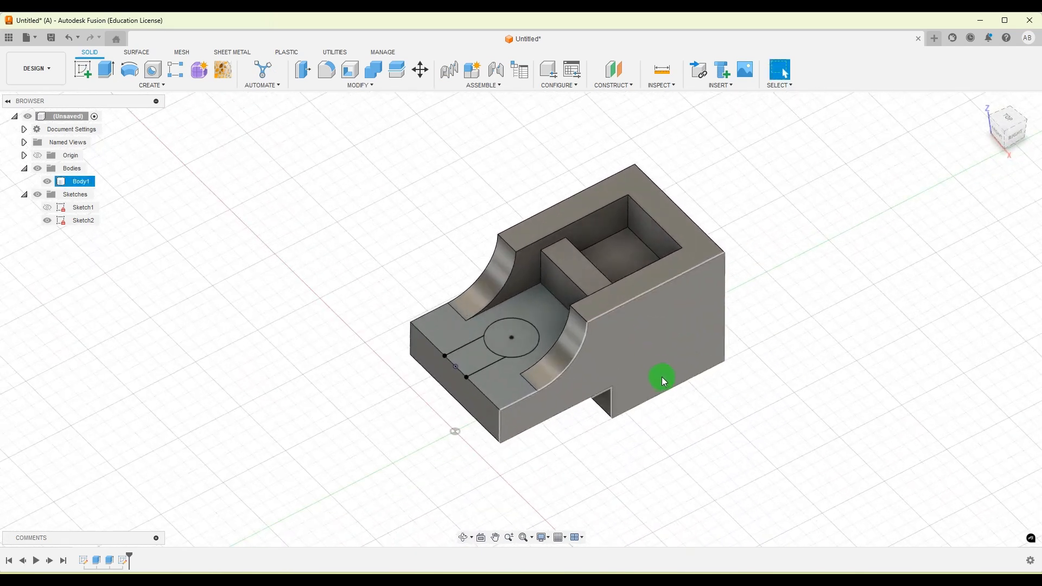
{"action": "left_click", "coordinate": [106, 73]}
{"action": "left_click", "coordinate": [484, 354]}
{"action": "left_click", "coordinate": [495, 355]}
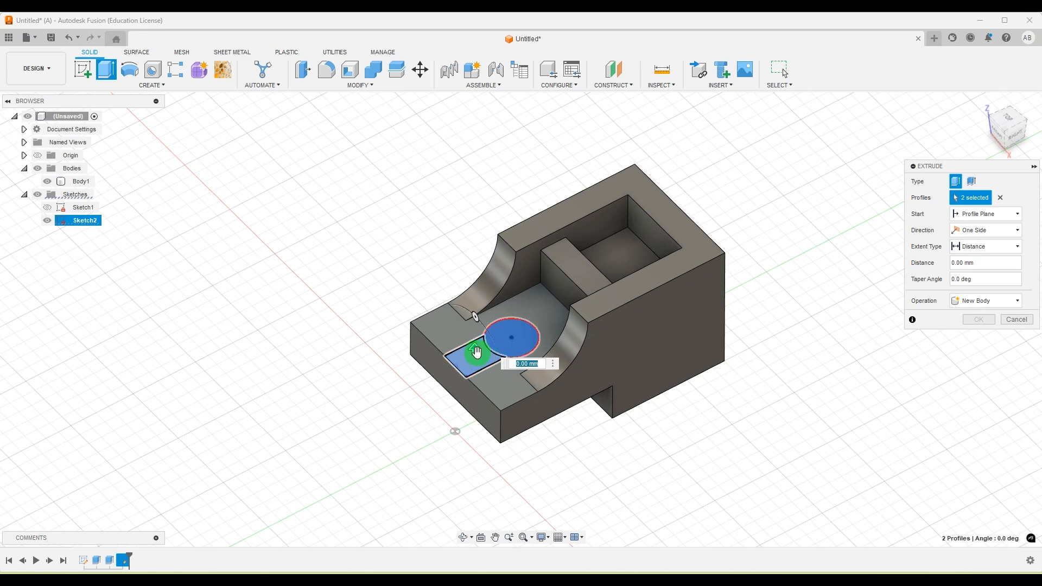
{"action": "left_click_drag", "start_coordinate": [476, 353], "coordinate": [476, 474]}
{"action": "left_click", "coordinate": [1000, 247]}
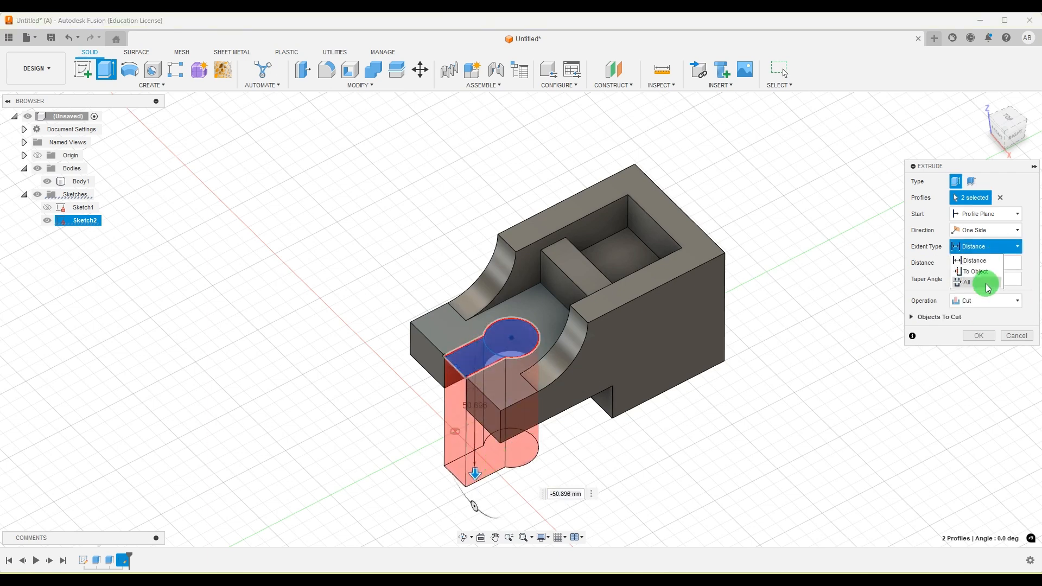
{"action": "left_click", "coordinate": [987, 286]}
{"action": "left_click", "coordinate": [978, 335]}
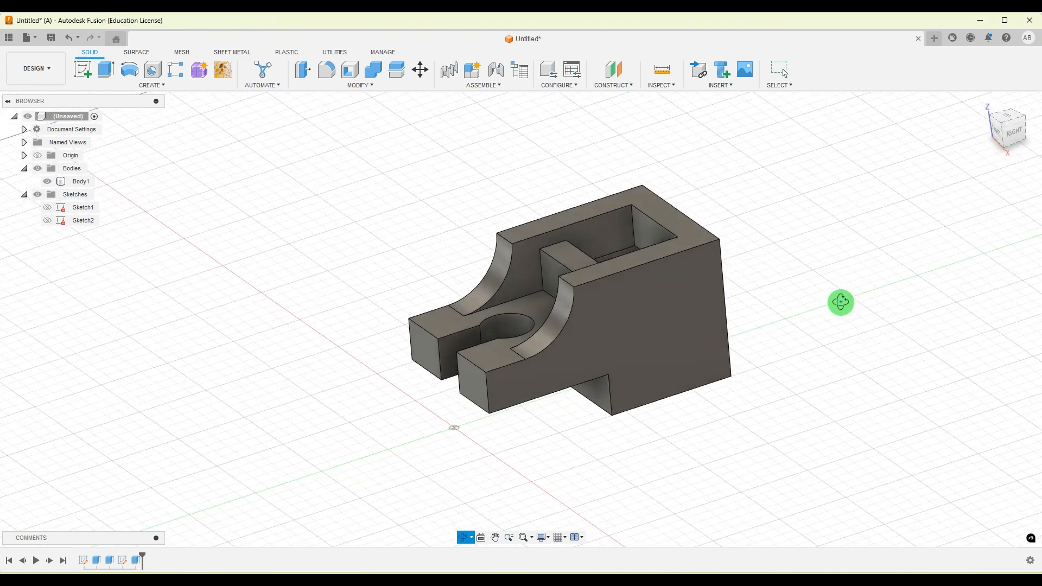
Check the reference drawing and fillet the two outer vertical front edges with a 10 mm radius.
{"action": "middle_click_drag", "start_coordinate": [841, 302], "coordinate": [844, 311], "text": "shift"}
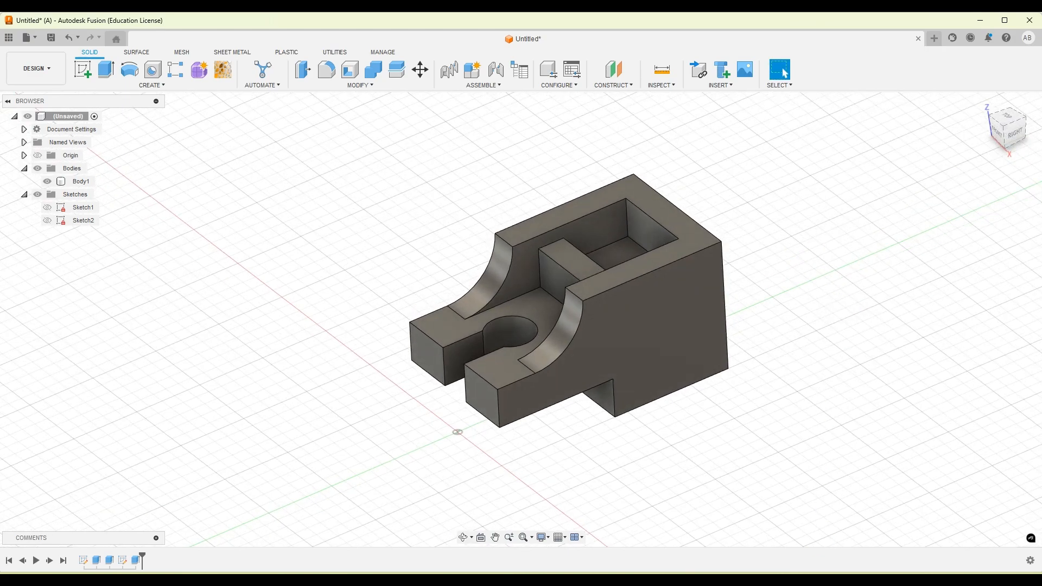
{"action": "key", "text": "alt+Tab"}
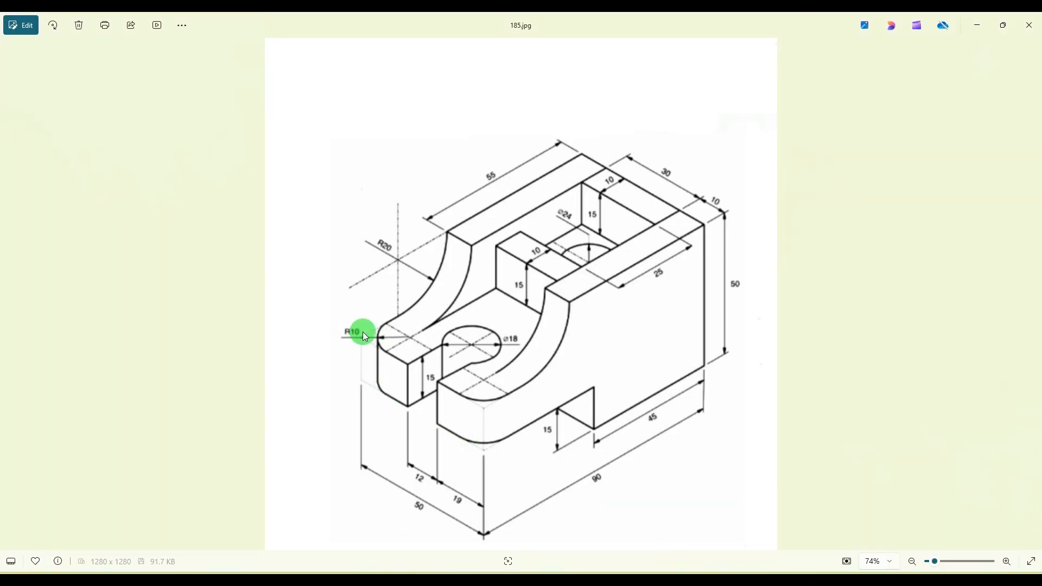
{"action": "key", "text": "alt+Tab"}
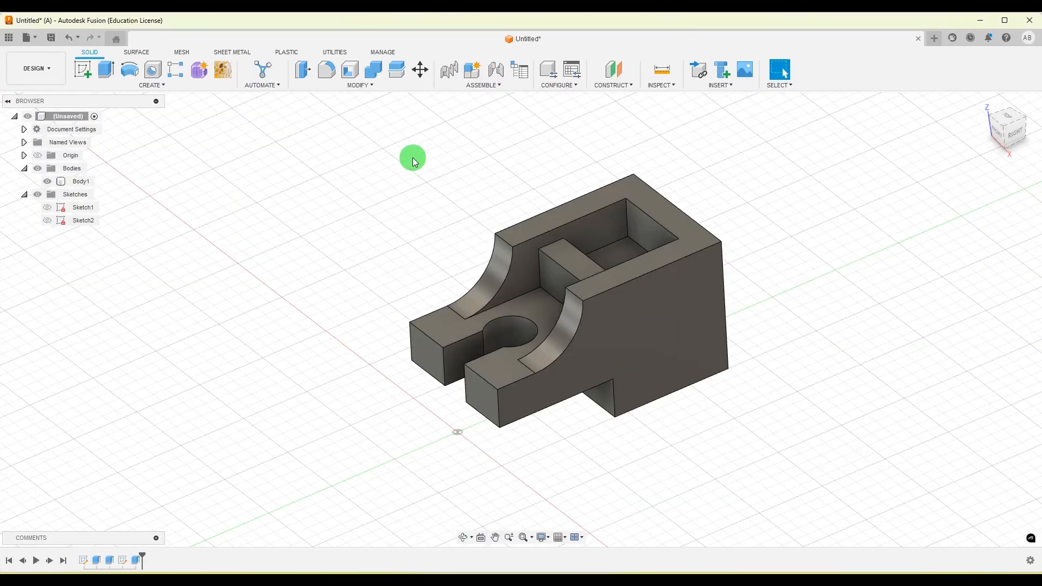
{"action": "left_click", "coordinate": [324, 77]}
{"action": "left_click", "coordinate": [496, 410]}
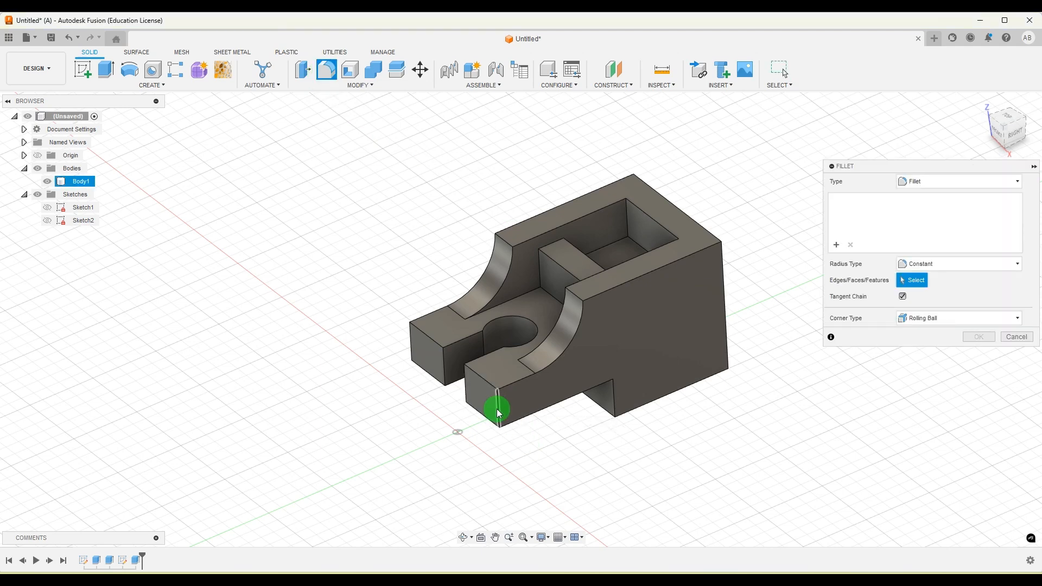
{"action": "left_click", "coordinate": [412, 343]}
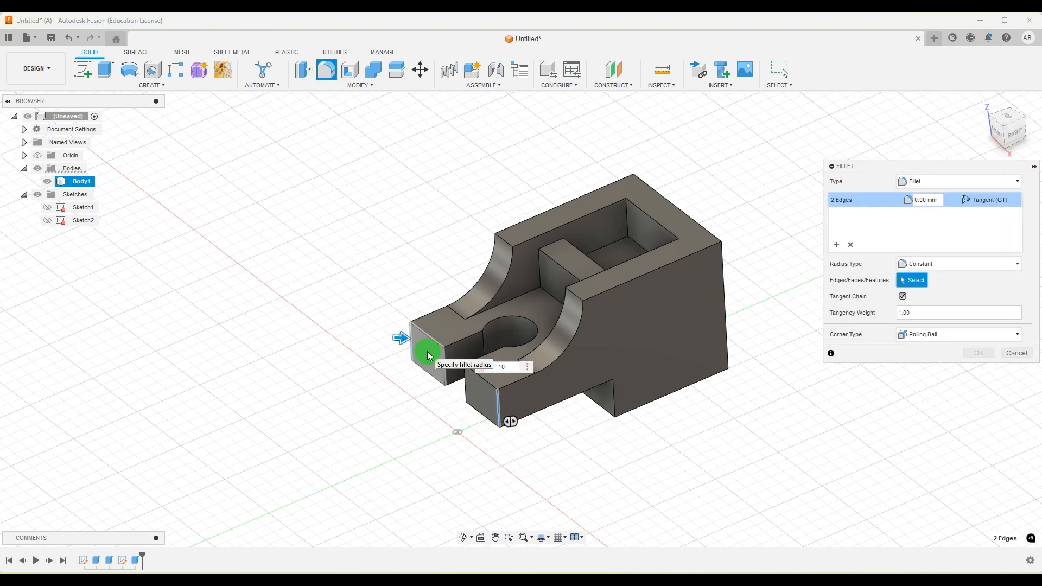
{"action": "type", "text": "10"}
{"action": "key", "text": "Return"}
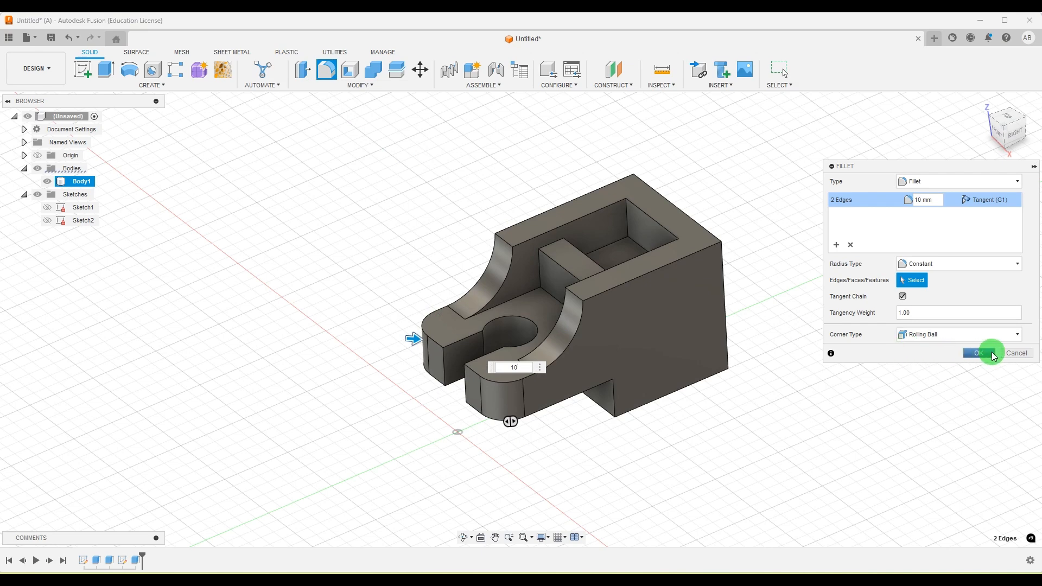
{"action": "left_click", "coordinate": [990, 353]}
Check the reference drawing for the rear hole and start a sketch on the floor of the rear pocket.
{"action": "middle_click_drag", "start_coordinate": [860, 214], "coordinate": [869, 236], "text": "shift"}
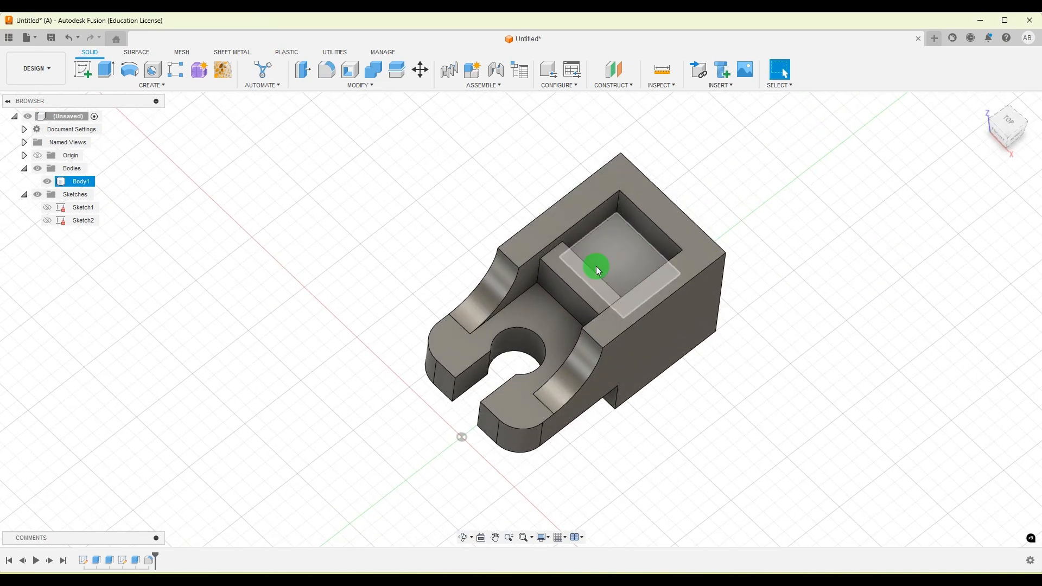
{"action": "left_click", "coordinate": [624, 257]}
{"action": "left_click", "coordinate": [706, 570]}
{"action": "left_click", "coordinate": [707, 580]}
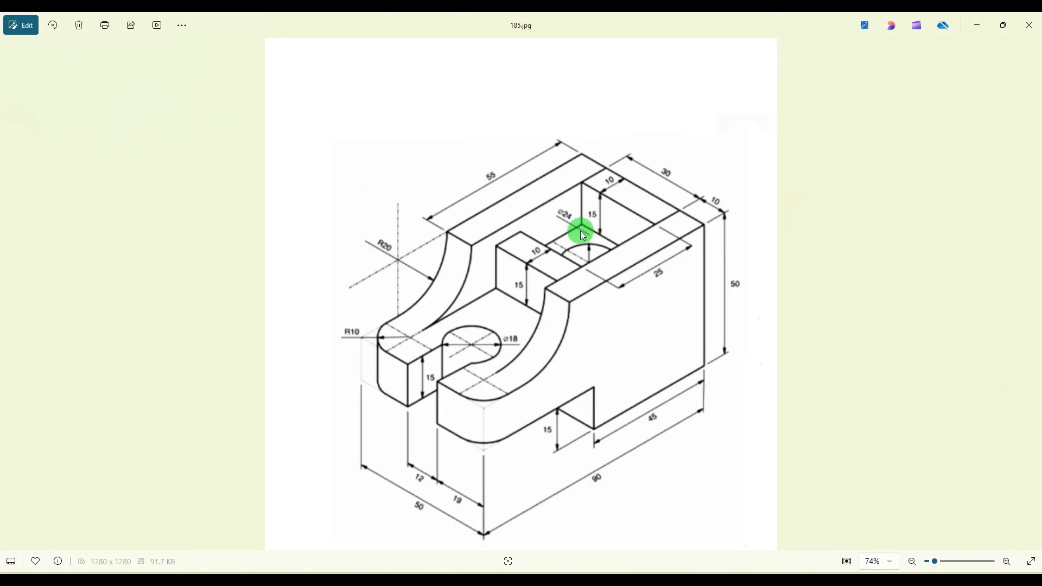
{"action": "left_click", "coordinate": [718, 580]}
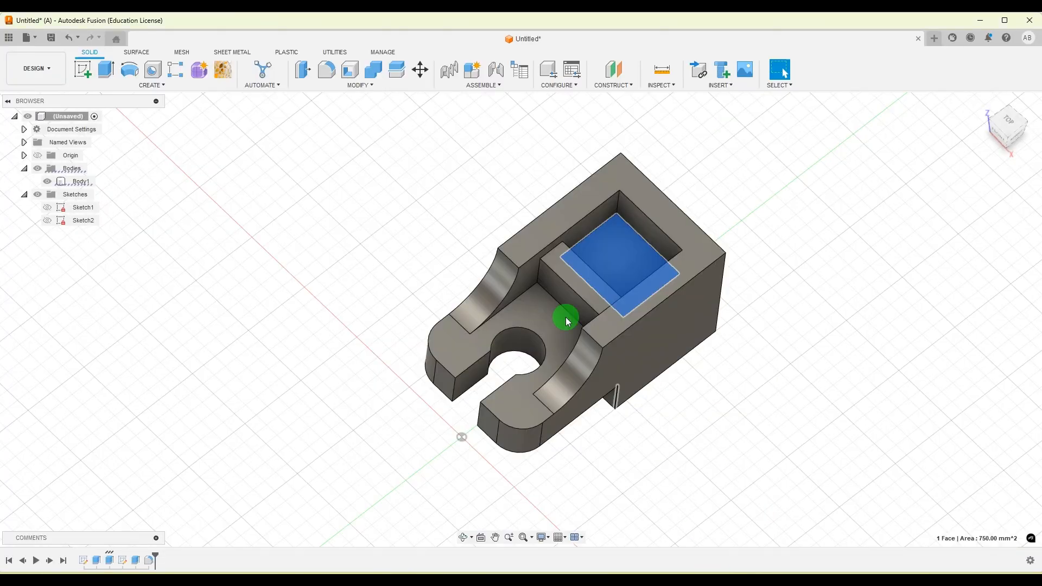
{"action": "left_click", "coordinate": [89, 73]}
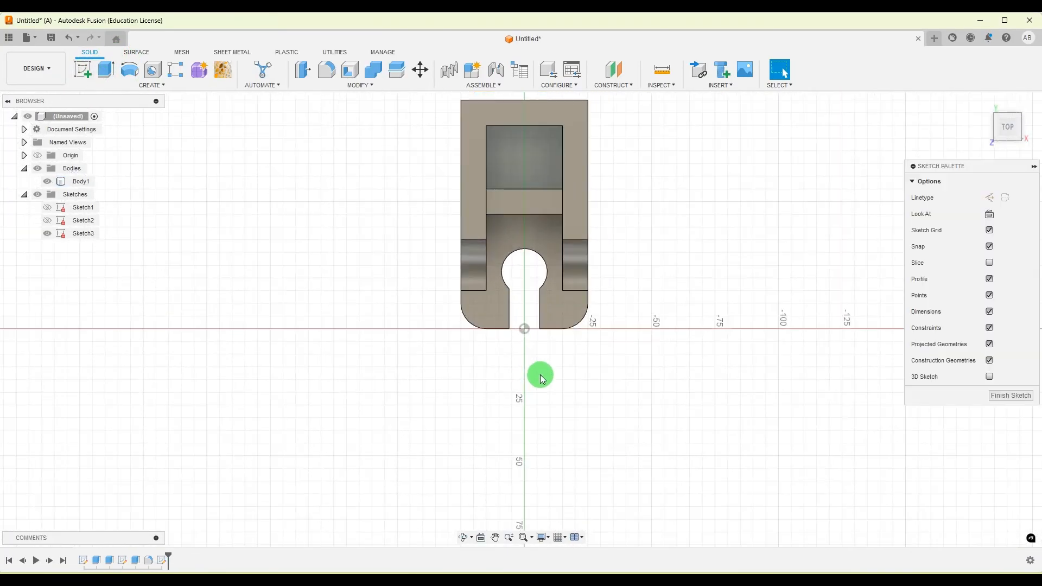
Draw a 24 mm diameter circle near the middle of the rear pocket's floor.
{"action": "left_click", "coordinate": [130, 67]}
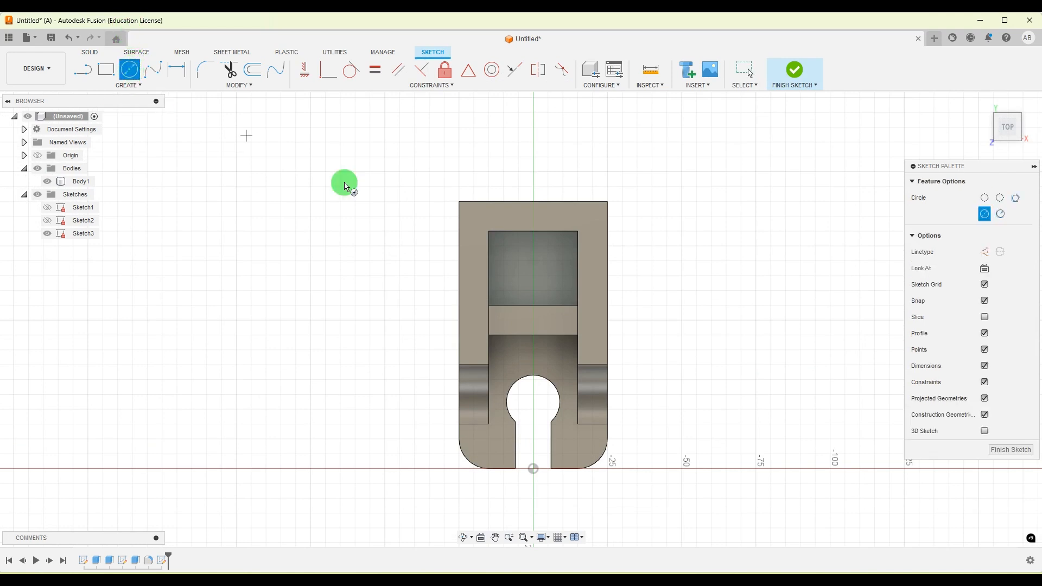
{"action": "scroll", "coordinate": [529, 252], "scroll_direction": "up", "scroll_amount": 3}
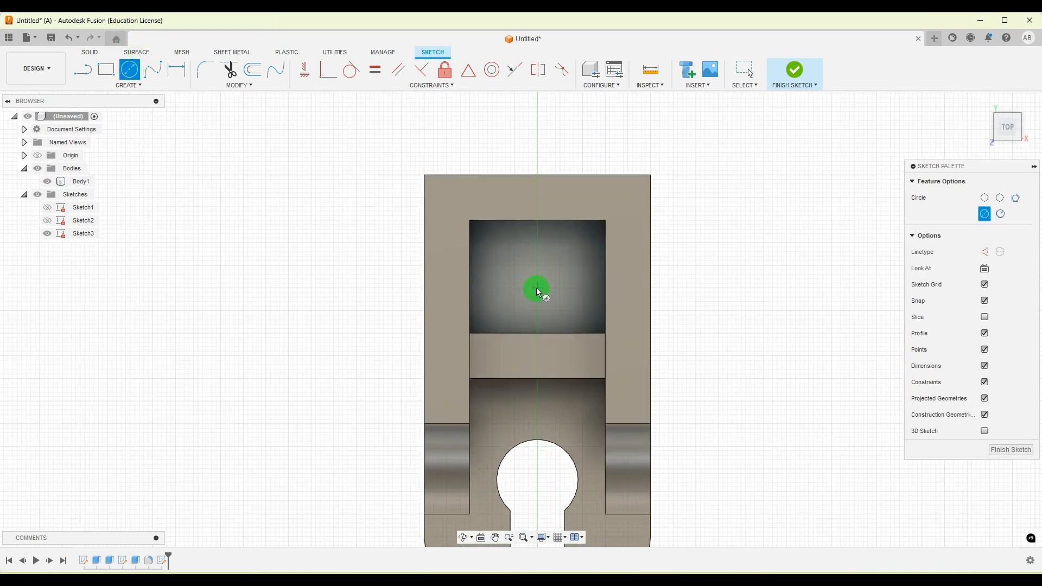
{"action": "left_click", "coordinate": [537, 288]}
{"action": "type", "text": "24"}
{"action": "key", "text": "Return"}
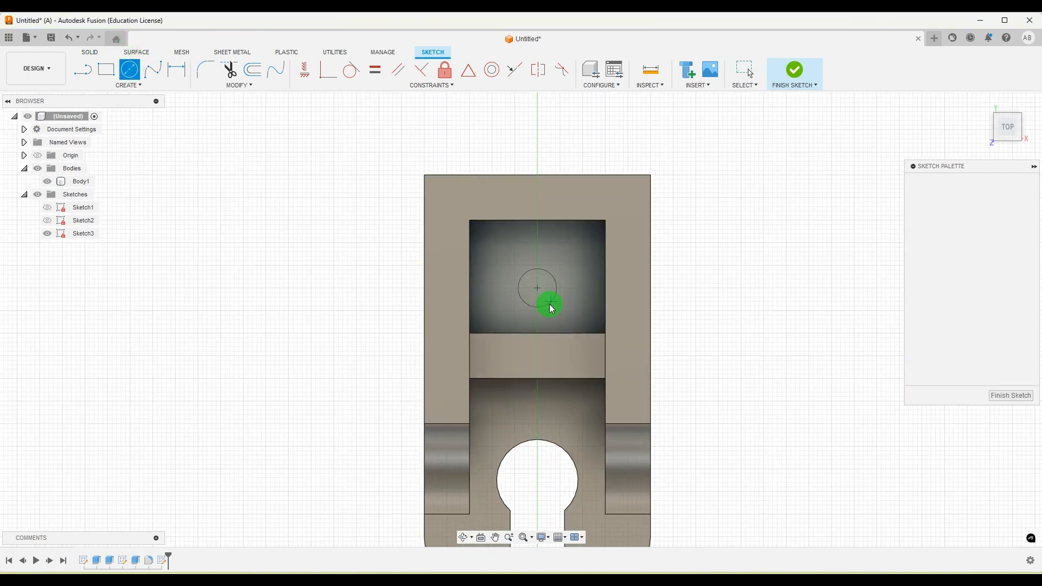
{"action": "key", "text": "Escape"}
Check the reference drawing and dimension the circle's centre 12.5 mm from the pocket's back edge.
{"action": "scroll", "coordinate": [604, 281], "scroll_direction": "down", "scroll_amount": 1}
{"action": "scroll", "coordinate": [605, 281], "scroll_direction": "down", "scroll_amount": 2}
{"action": "scroll", "coordinate": [611, 398], "scroll_direction": "up", "scroll_amount": 1}
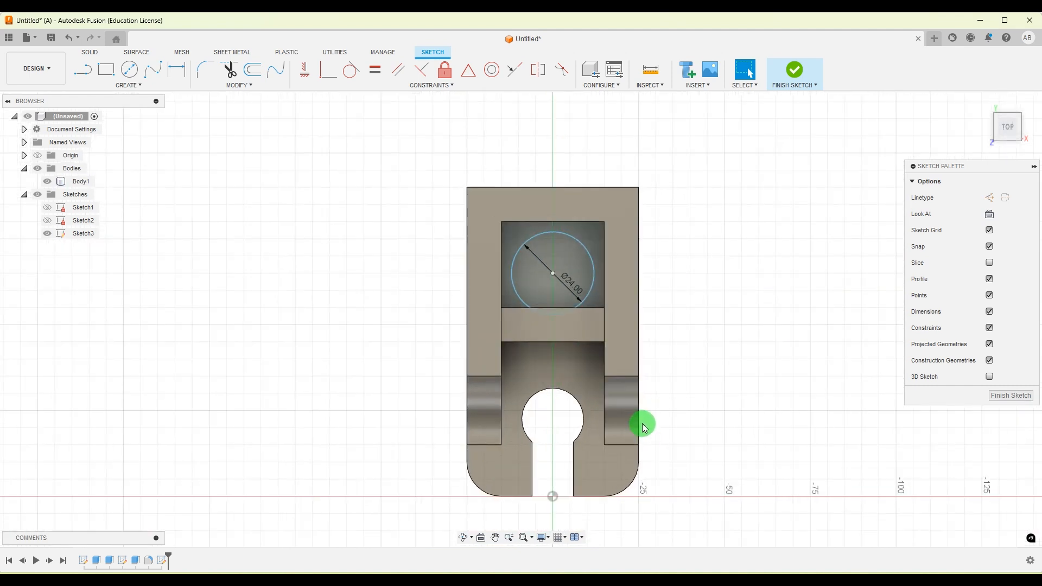
{"action": "left_click", "coordinate": [179, 69]}
{"action": "scroll", "coordinate": [603, 223], "scroll_direction": "up", "scroll_amount": 2}
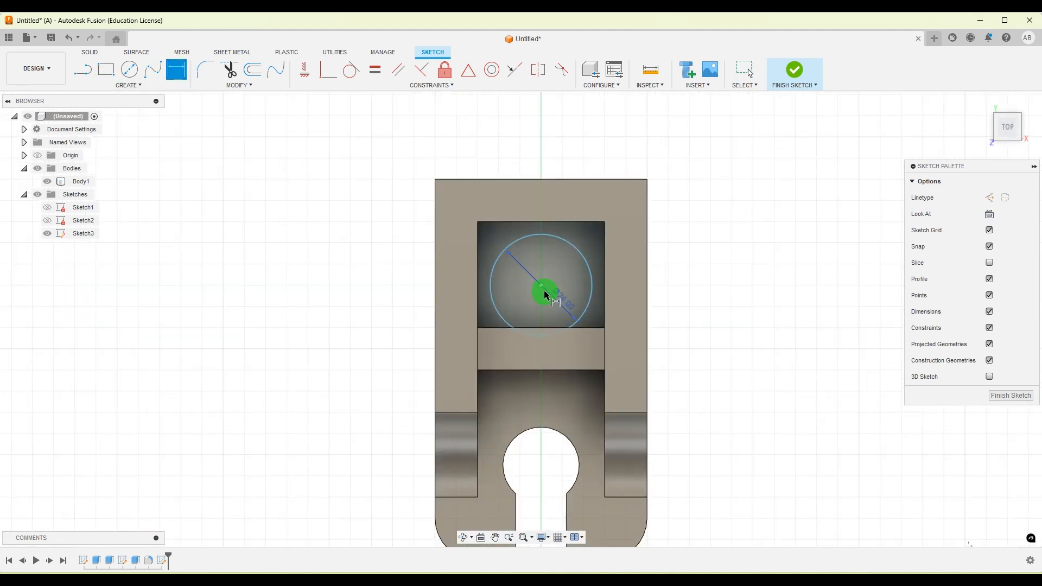
{"action": "left_click", "coordinate": [564, 223]}
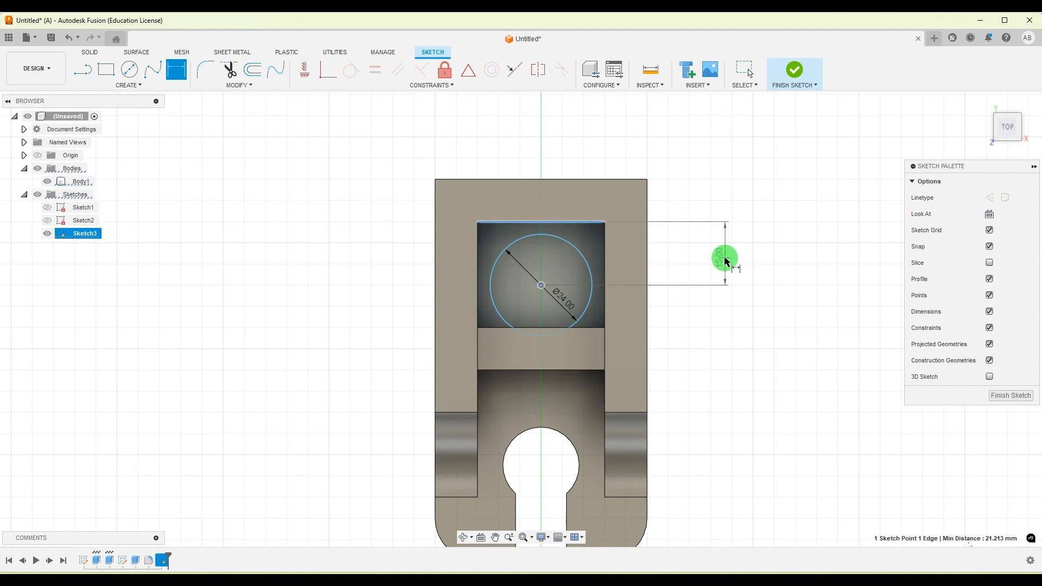
{"action": "left_click", "coordinate": [727, 257]}
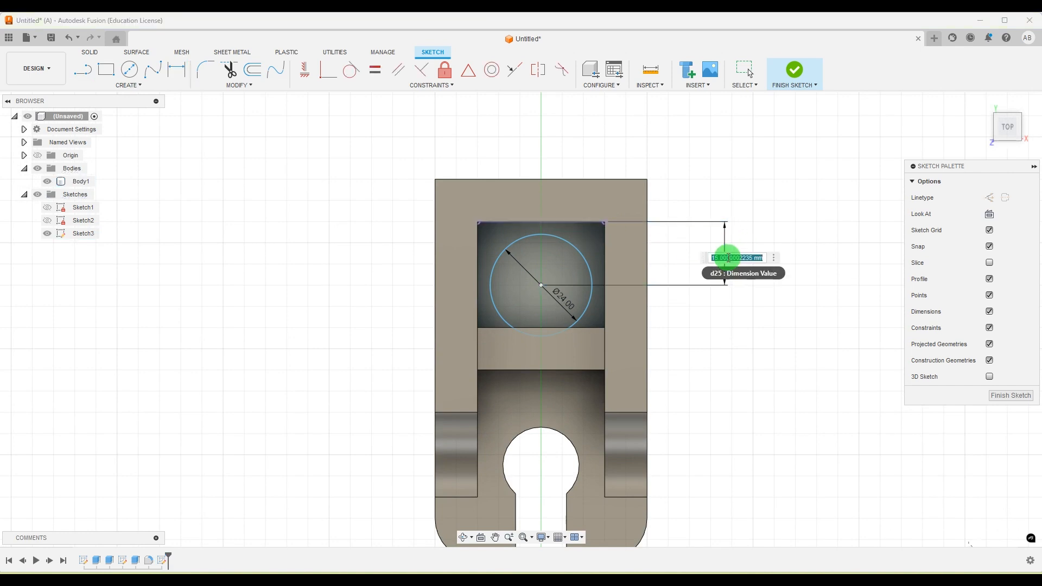
{"action": "left_click", "coordinate": [741, 582]}
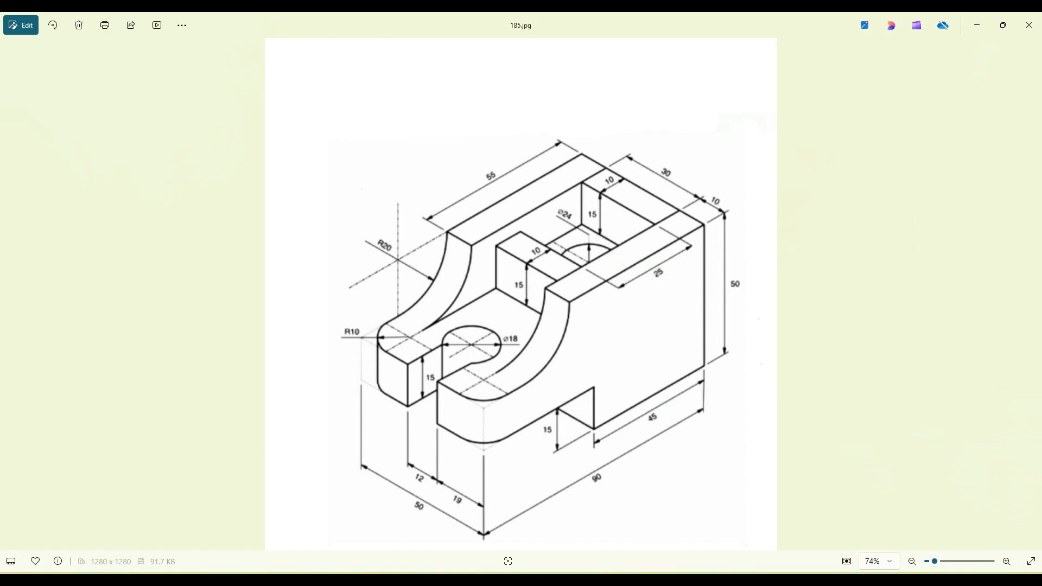
{"action": "left_click", "coordinate": [757, 582]}
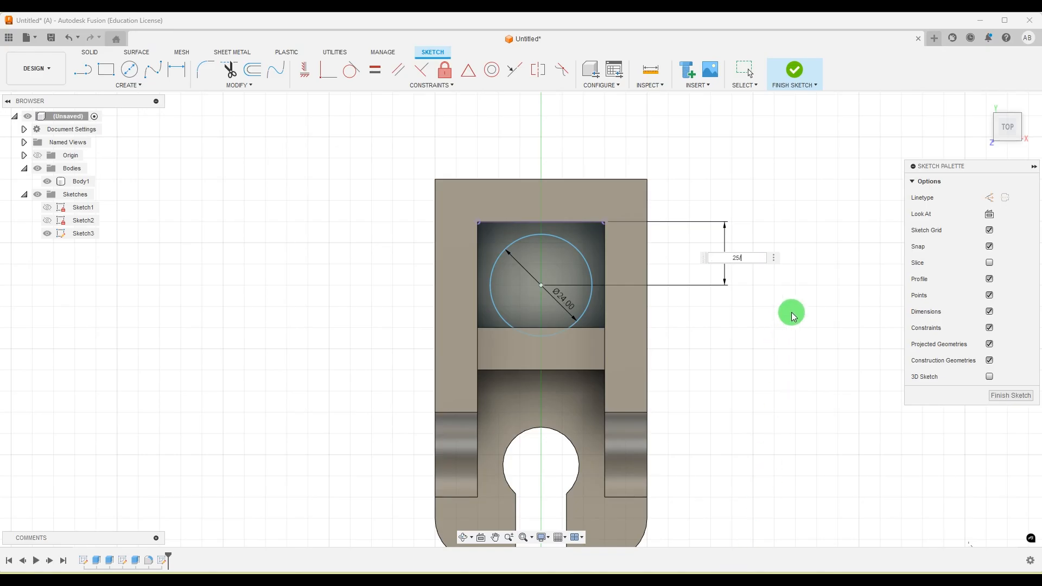
{"action": "key", "text": "Return"}
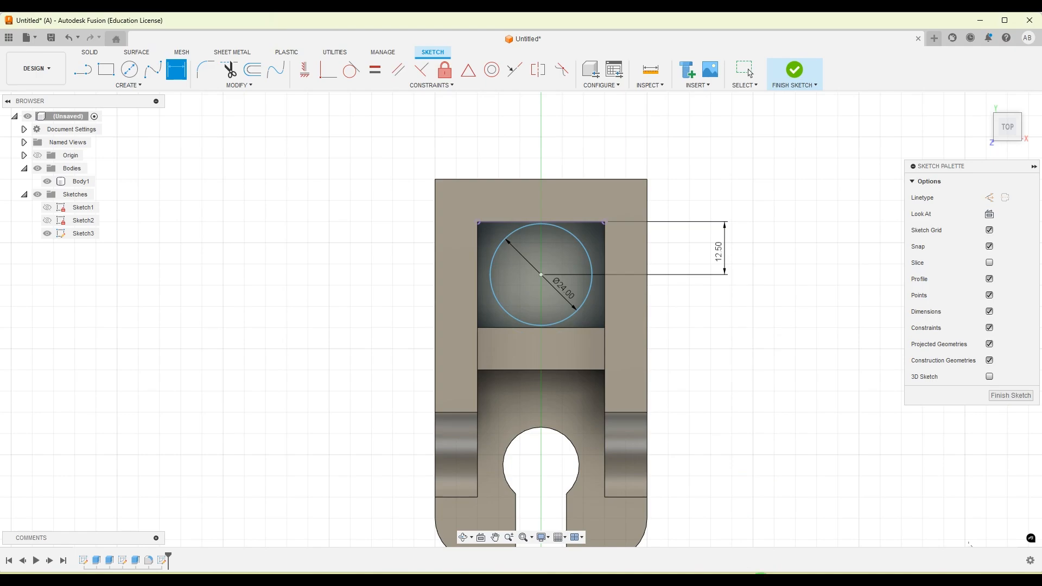
{"action": "left_click", "coordinate": [741, 582]}
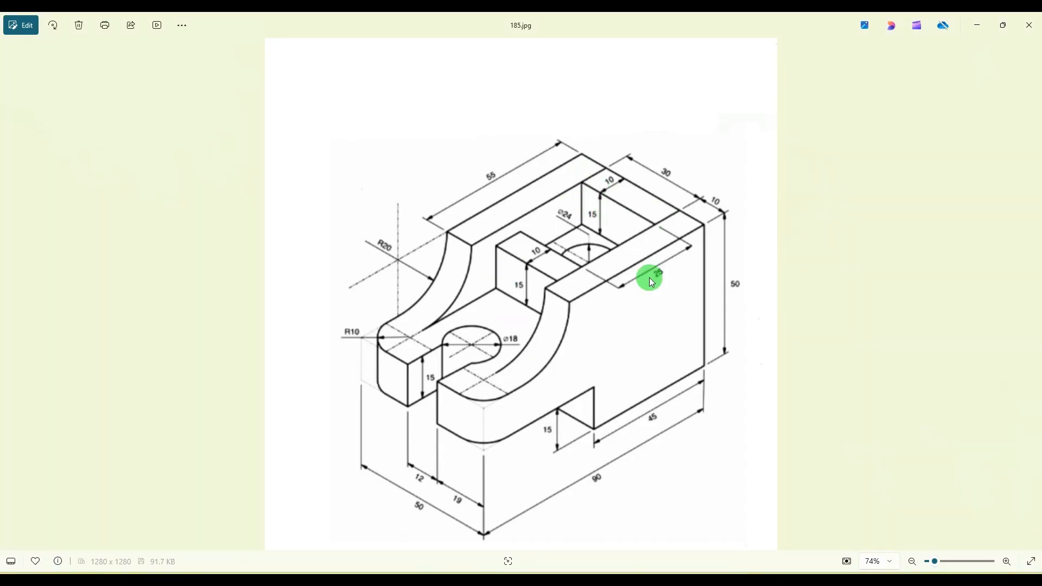
{"action": "left_click", "coordinate": [757, 582]}
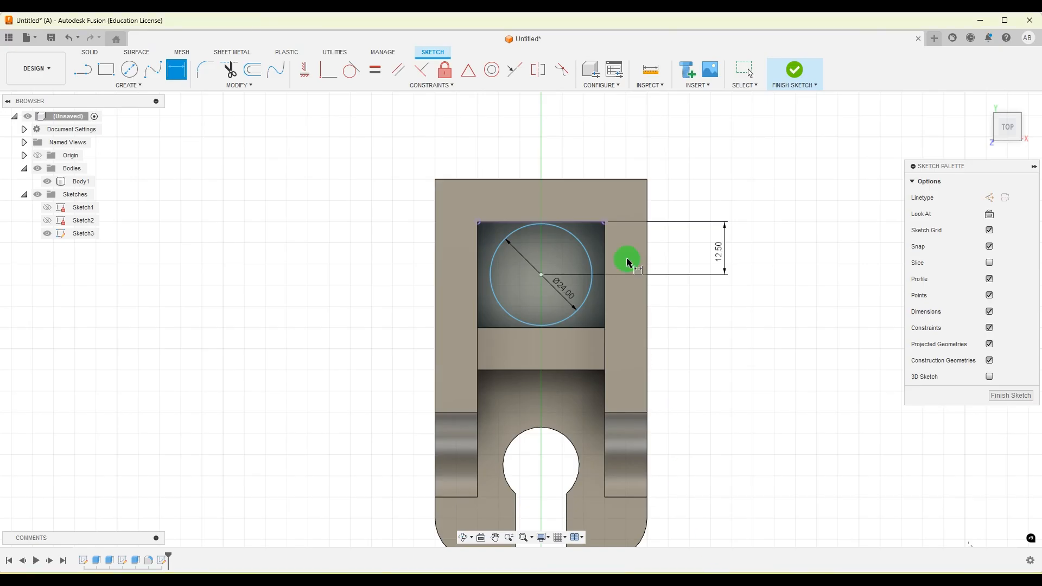
Align the 24 mm circle's centre vertically with the sketch origin using a Horizontal/Vertical constraint and finish the sketch.
{"action": "left_click", "coordinate": [304, 72]}
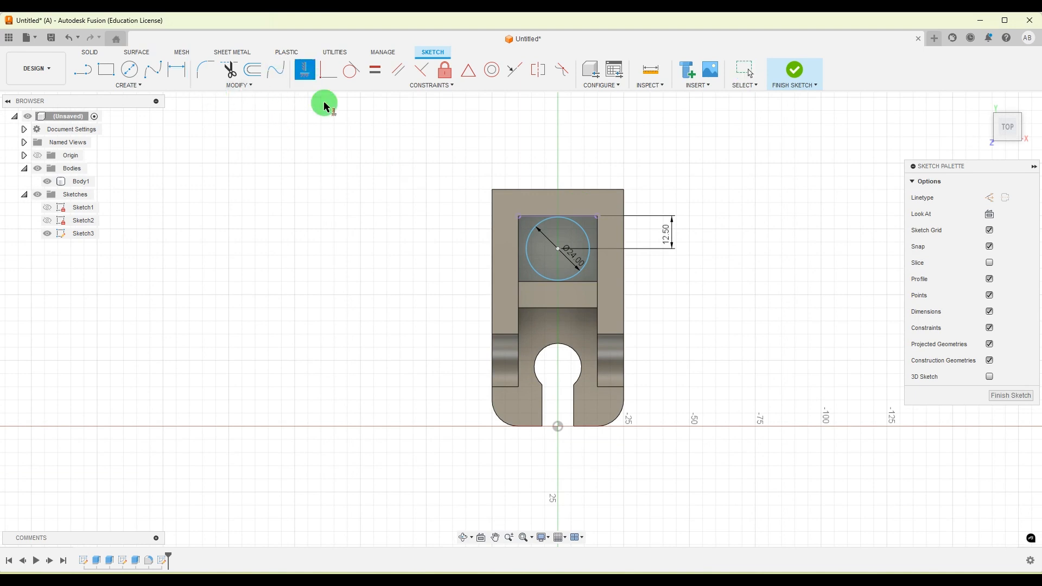
{"action": "left_click", "coordinate": [559, 427]}
{"action": "left_click", "coordinate": [558, 249]}
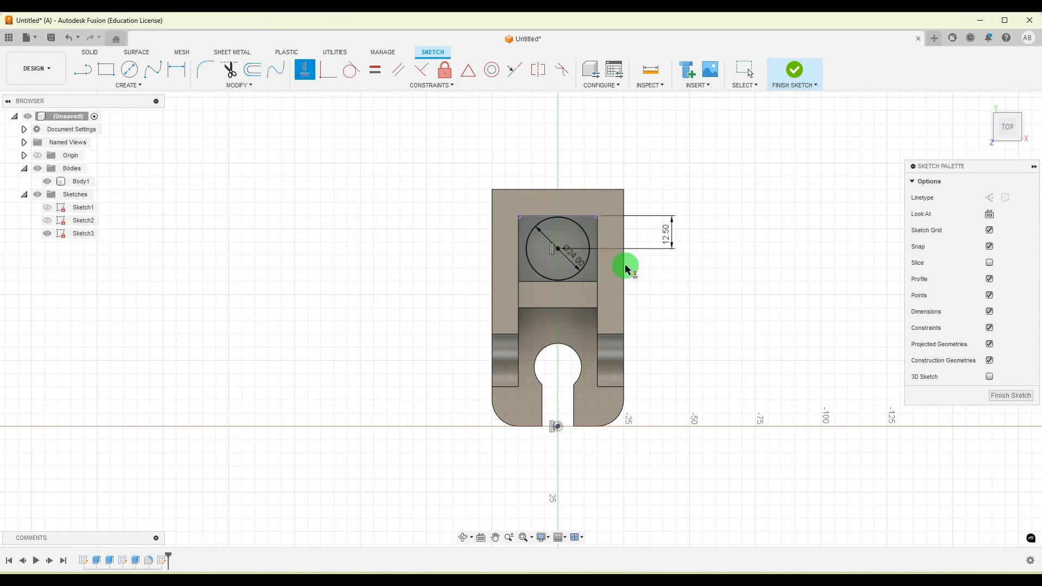
{"action": "left_click", "coordinate": [1013, 396]}
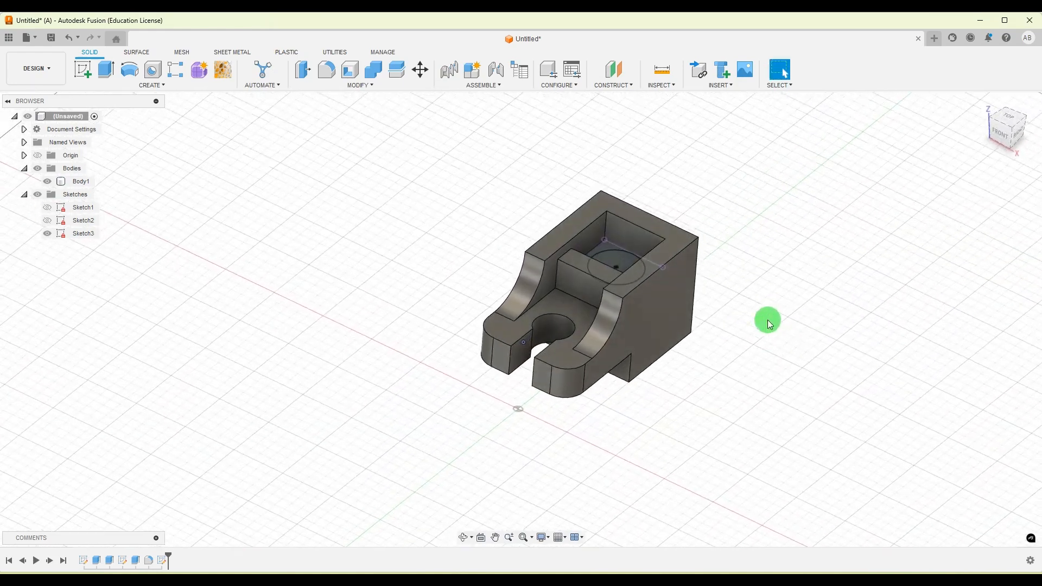
Extrude the 24 mm circle as a cut through the rear pocket's floor with the extent type All.
{"action": "left_click", "coordinate": [106, 69]}
{"action": "left_click", "coordinate": [621, 261]}
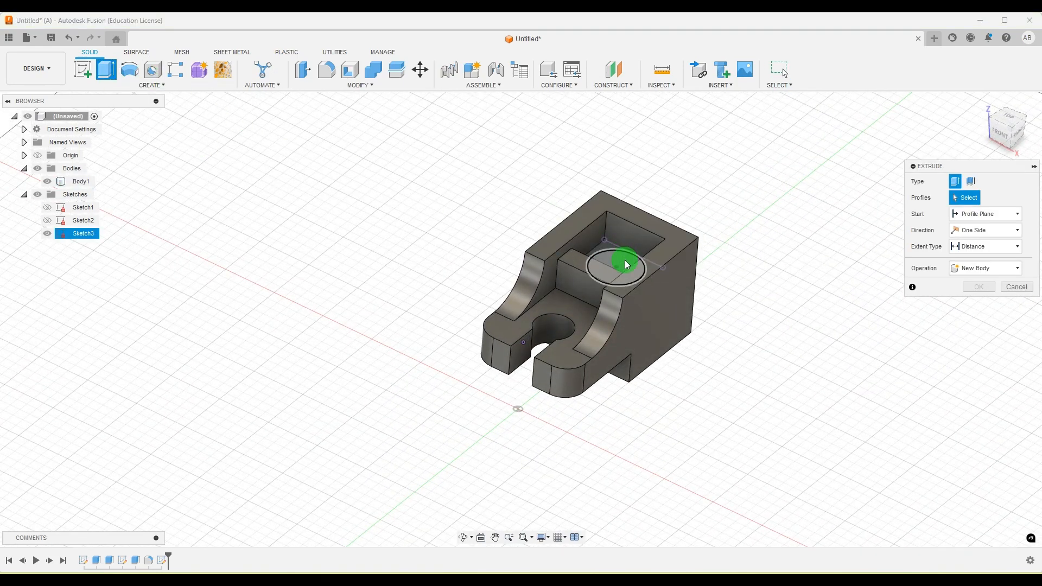
{"action": "left_click_drag", "start_coordinate": [622, 259], "coordinate": [658, 425]}
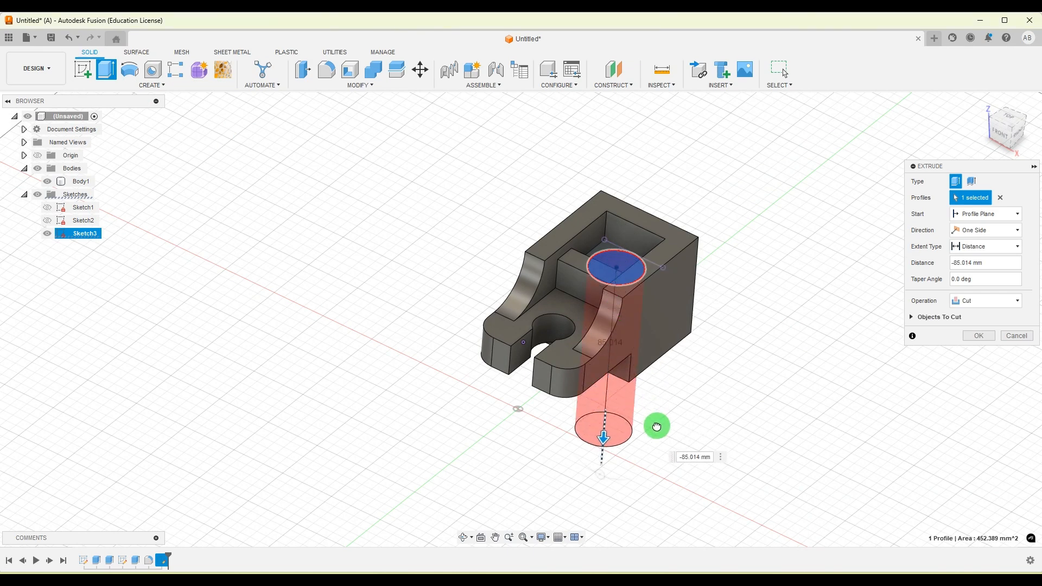
{"action": "left_click", "coordinate": [979, 235]}
{"action": "left_click", "coordinate": [977, 236]}
{"action": "left_click", "coordinate": [981, 248]}
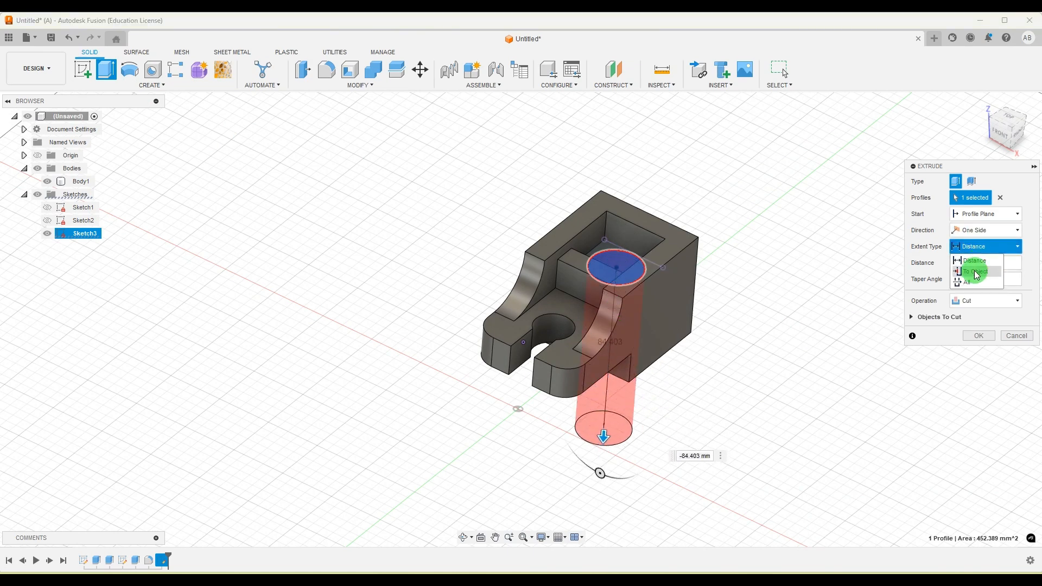
{"action": "left_click", "coordinate": [973, 285]}
{"action": "left_click", "coordinate": [978, 336]}
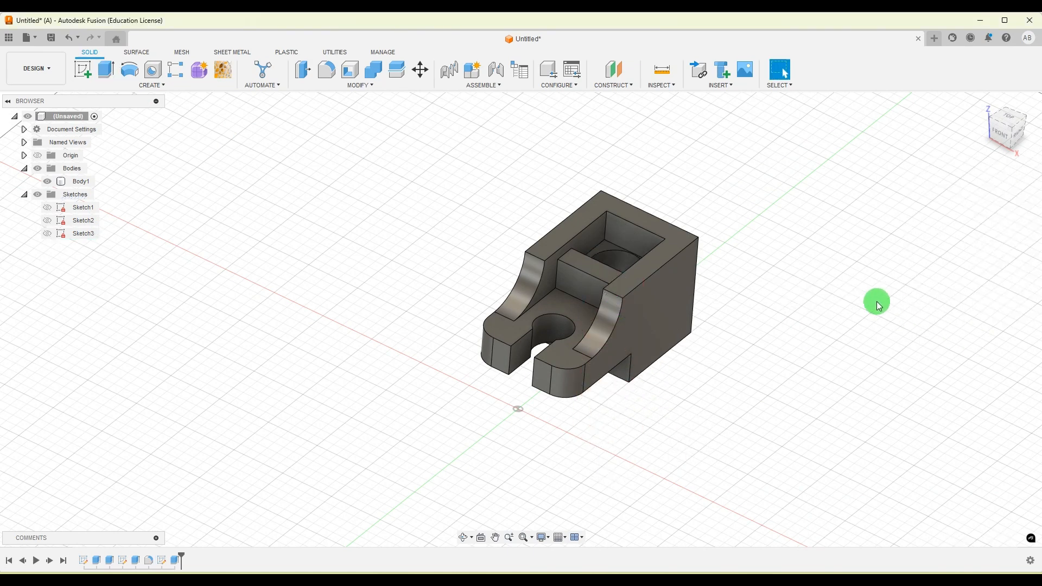
Show the finished bracket in the home view beside a narrowed window of reference drawing 185.jpg and compare the two.
{"action": "left_click", "coordinate": [986, 106]}
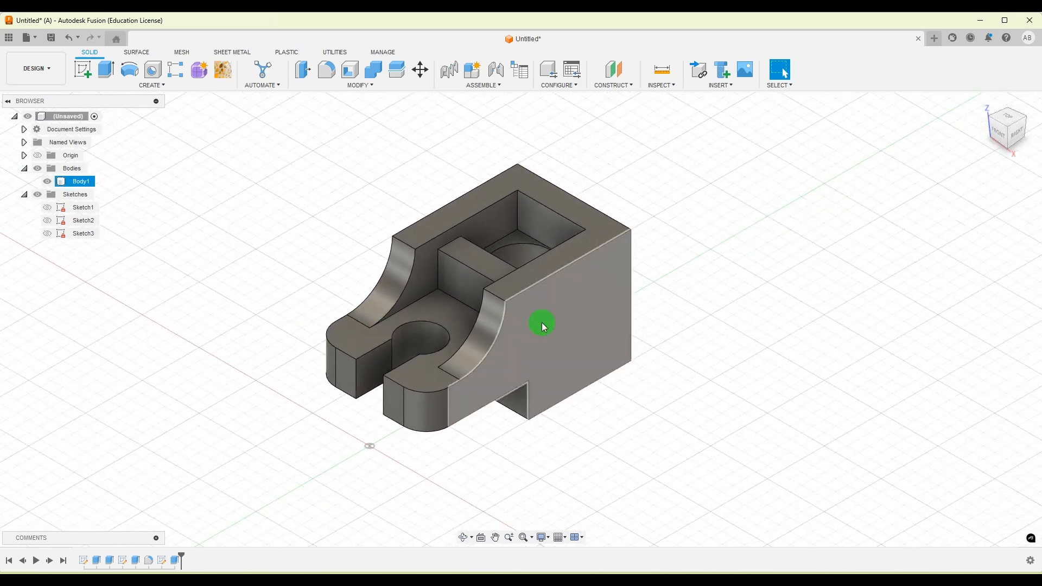
{"action": "left_click", "coordinate": [713, 579]}
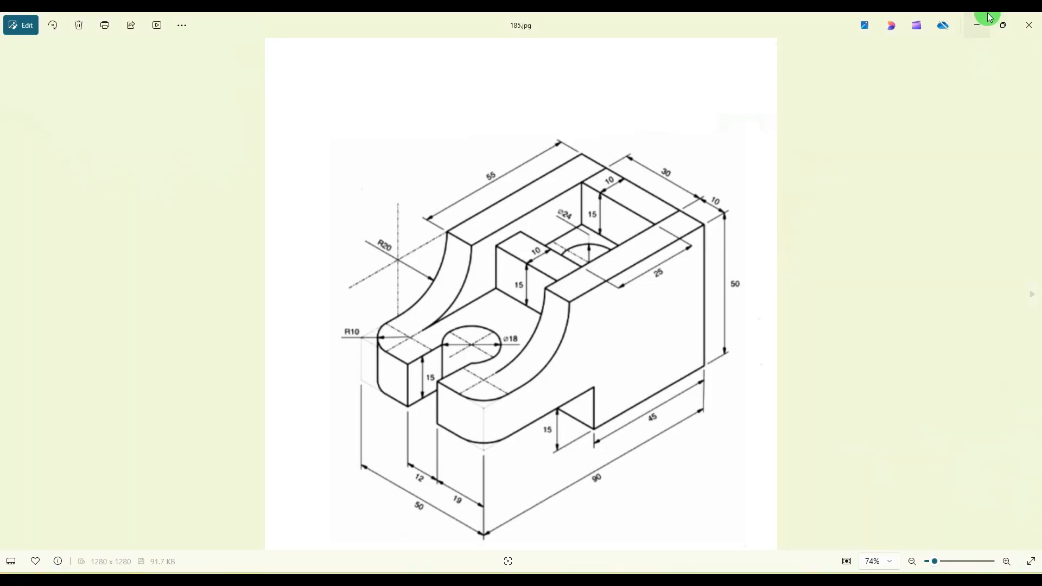
{"action": "left_click", "coordinate": [1004, 25]}
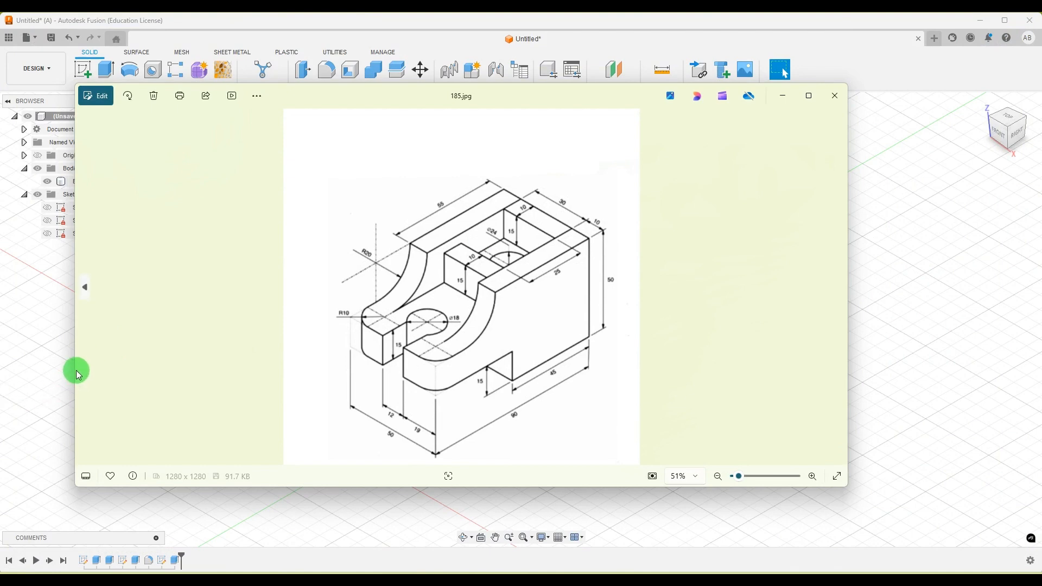
{"action": "left_click_drag", "start_coordinate": [73, 368], "coordinate": [620, 319]}
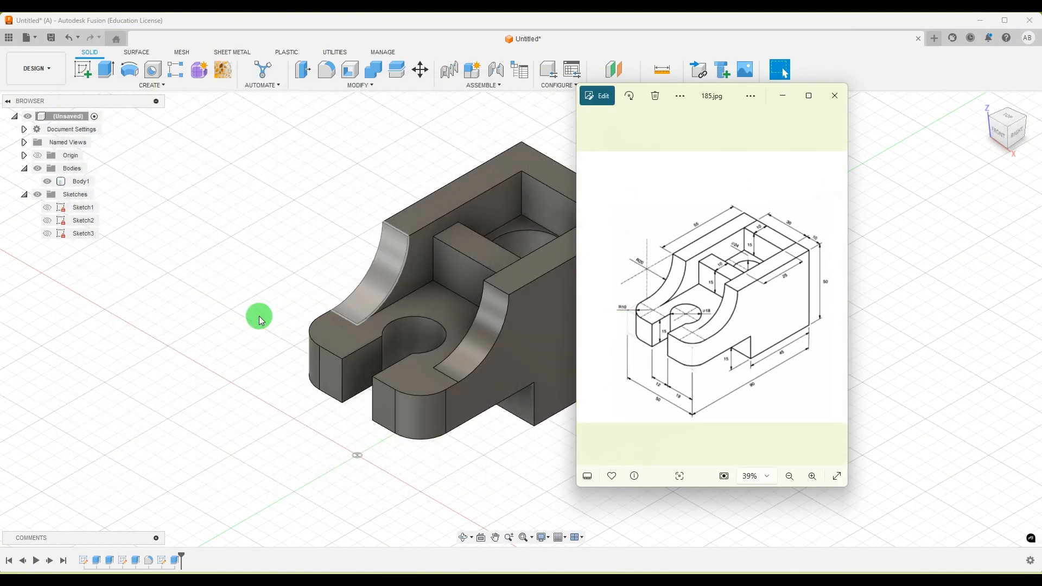
{"action": "scroll", "coordinate": [513, 310], "scroll_direction": "up", "scroll_amount": 3}
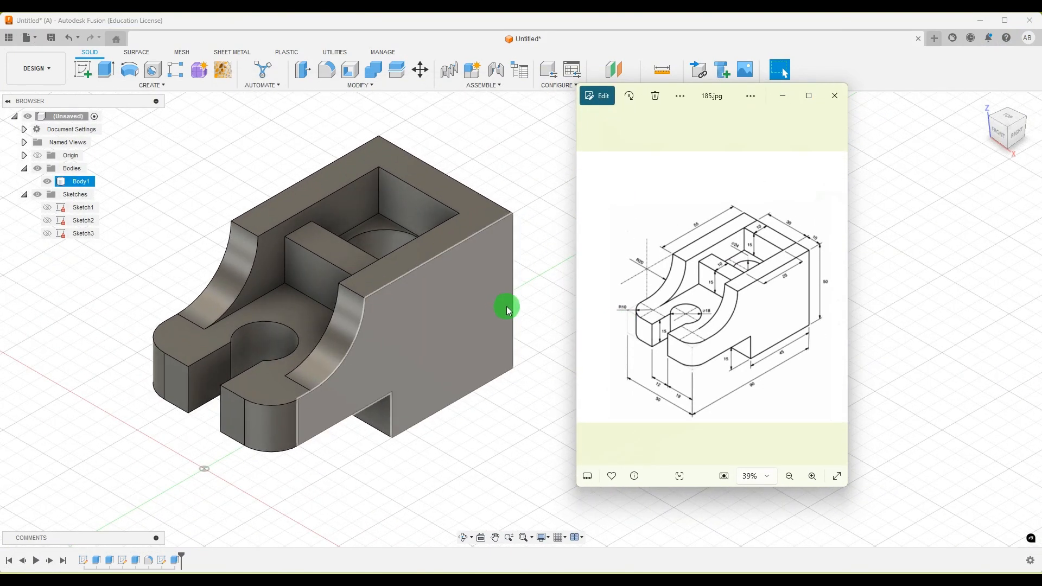
{"action": "scroll", "coordinate": [543, 390], "scroll_direction": "down", "scroll_amount": 1}
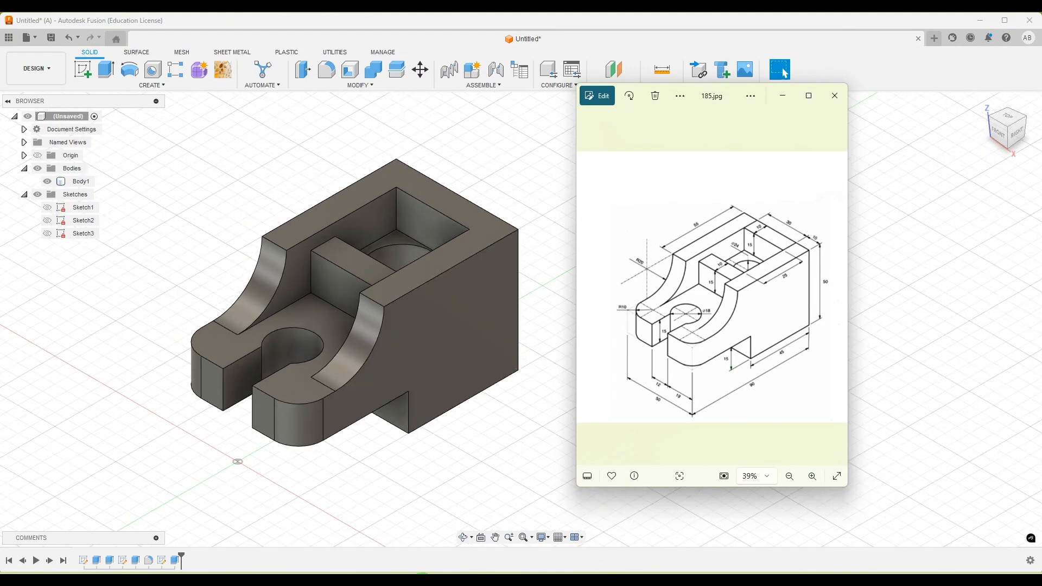
{"action": "left_click", "coordinate": [434, 579]}
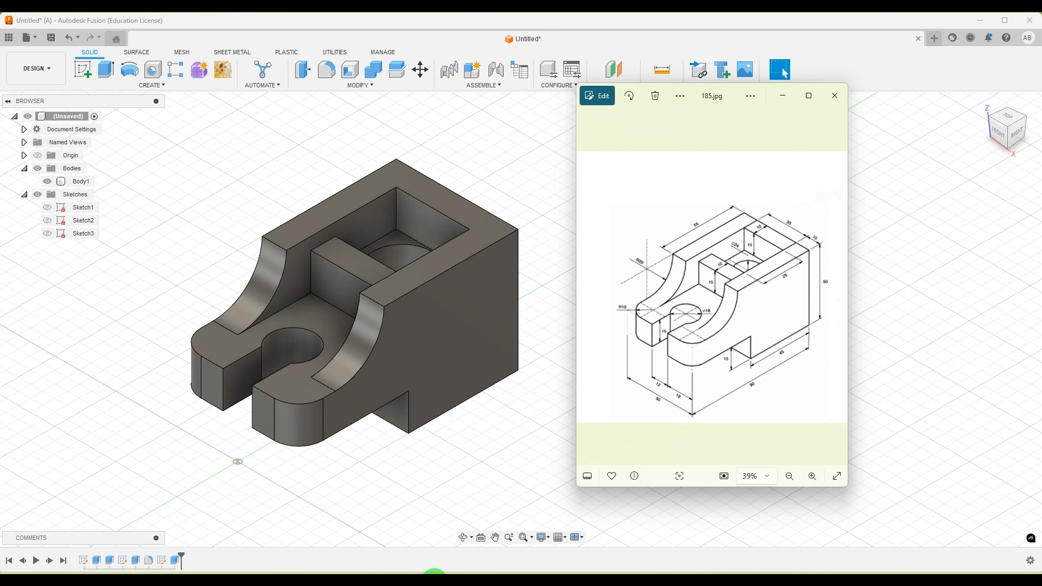